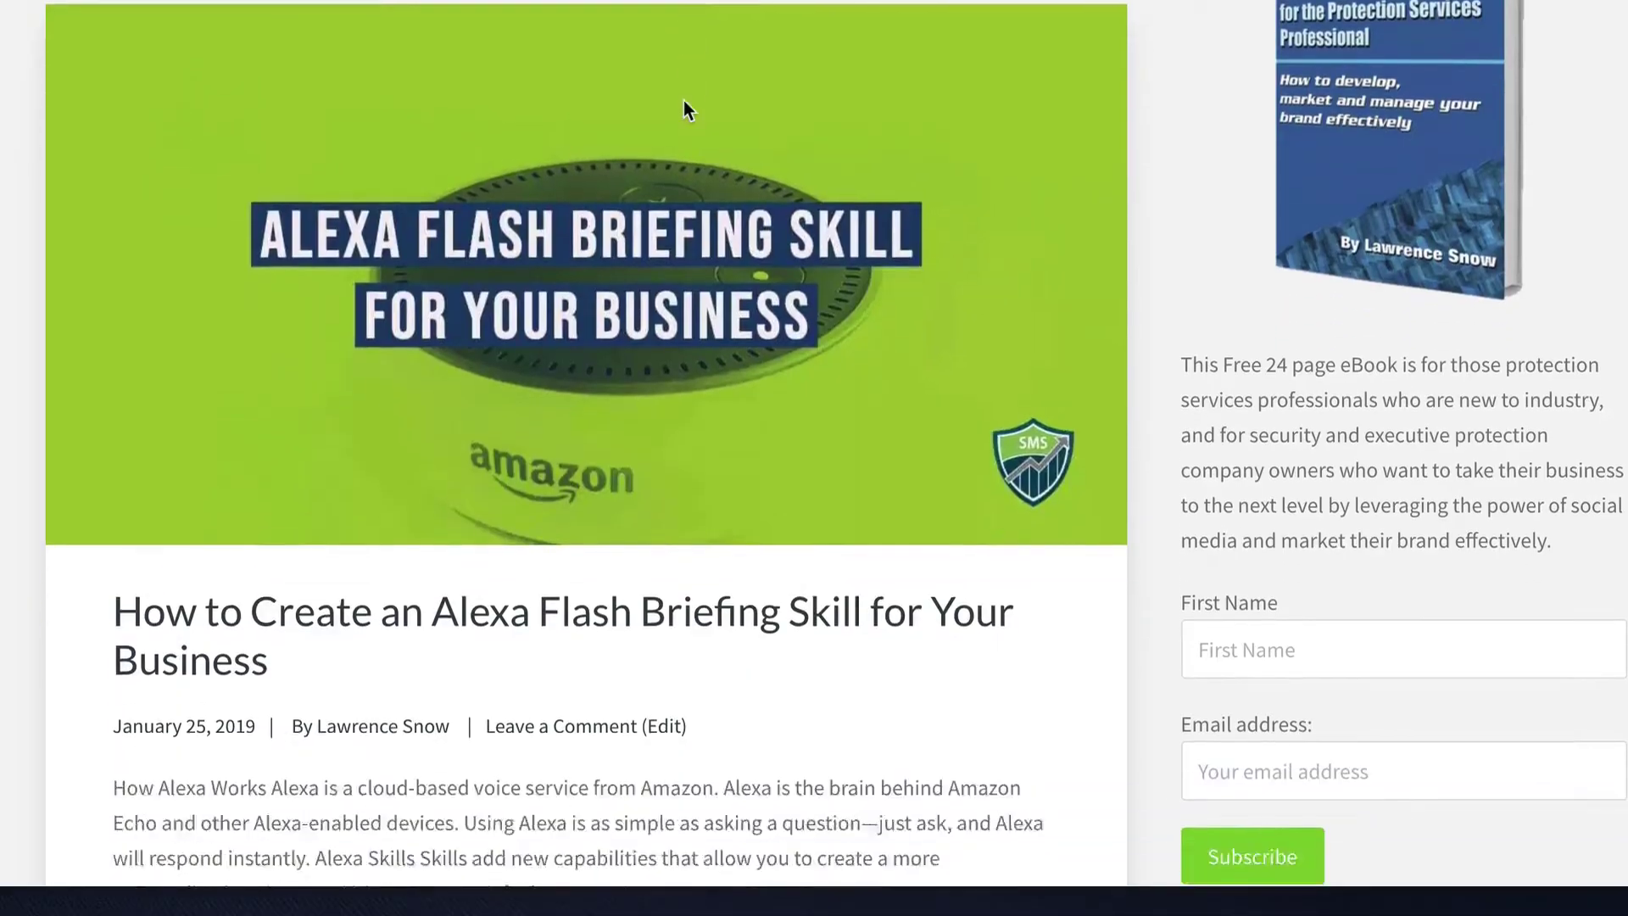
Scroll down through the blog, then the RVLT store's jacket, knitwear and shirts banners.
scroll(684, 100, "down", 10)
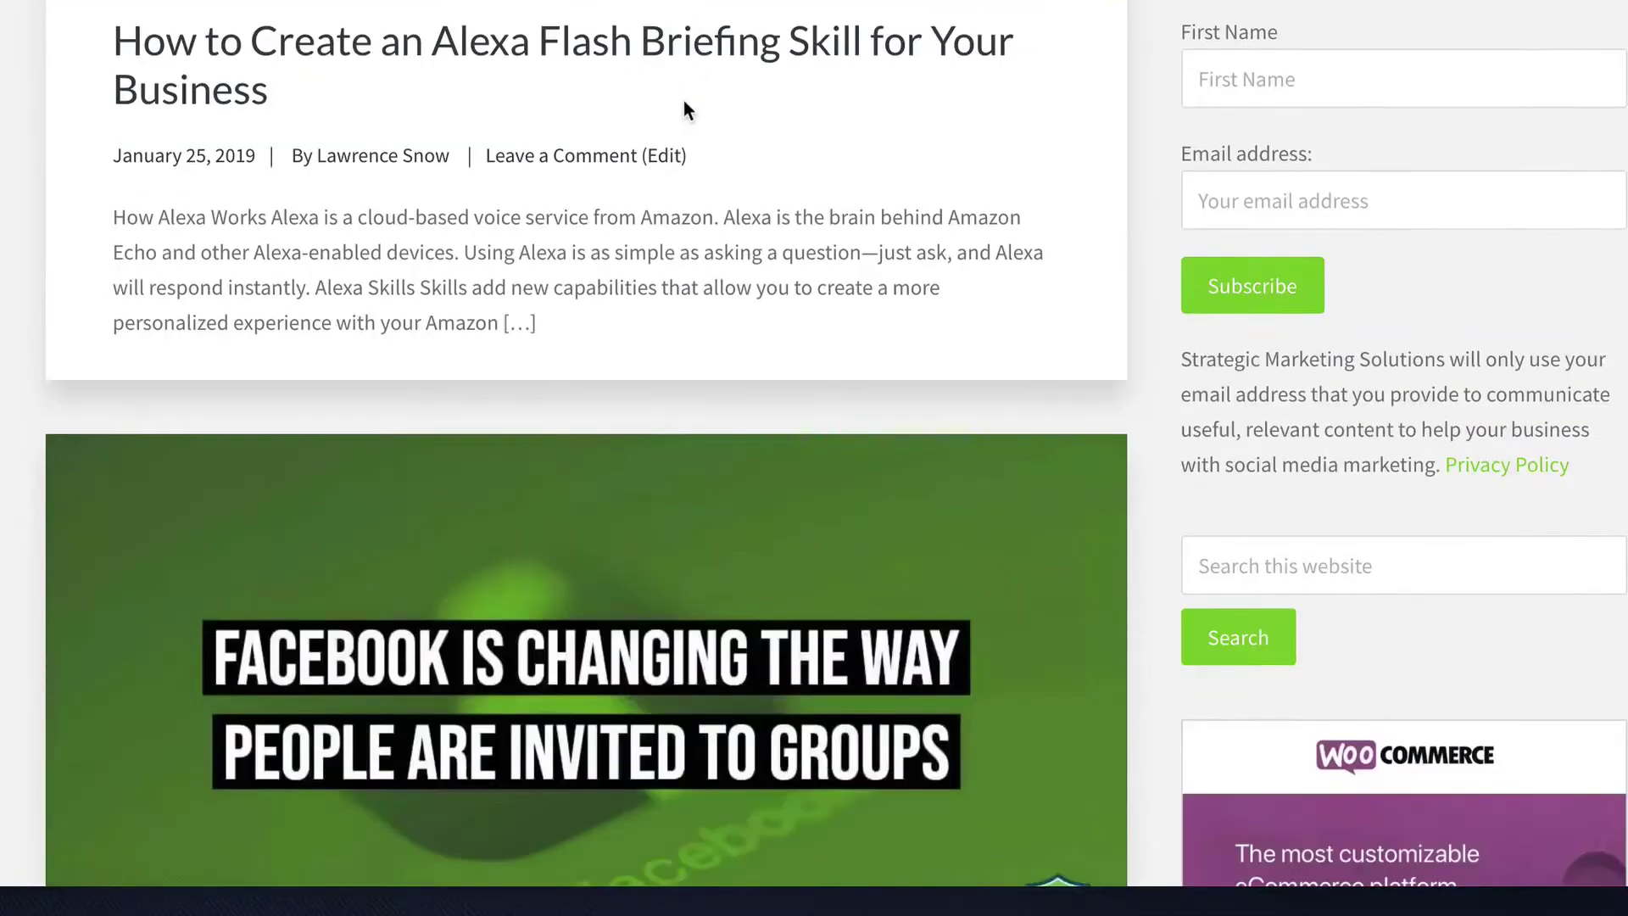
scroll(683, 100, "down", 8)
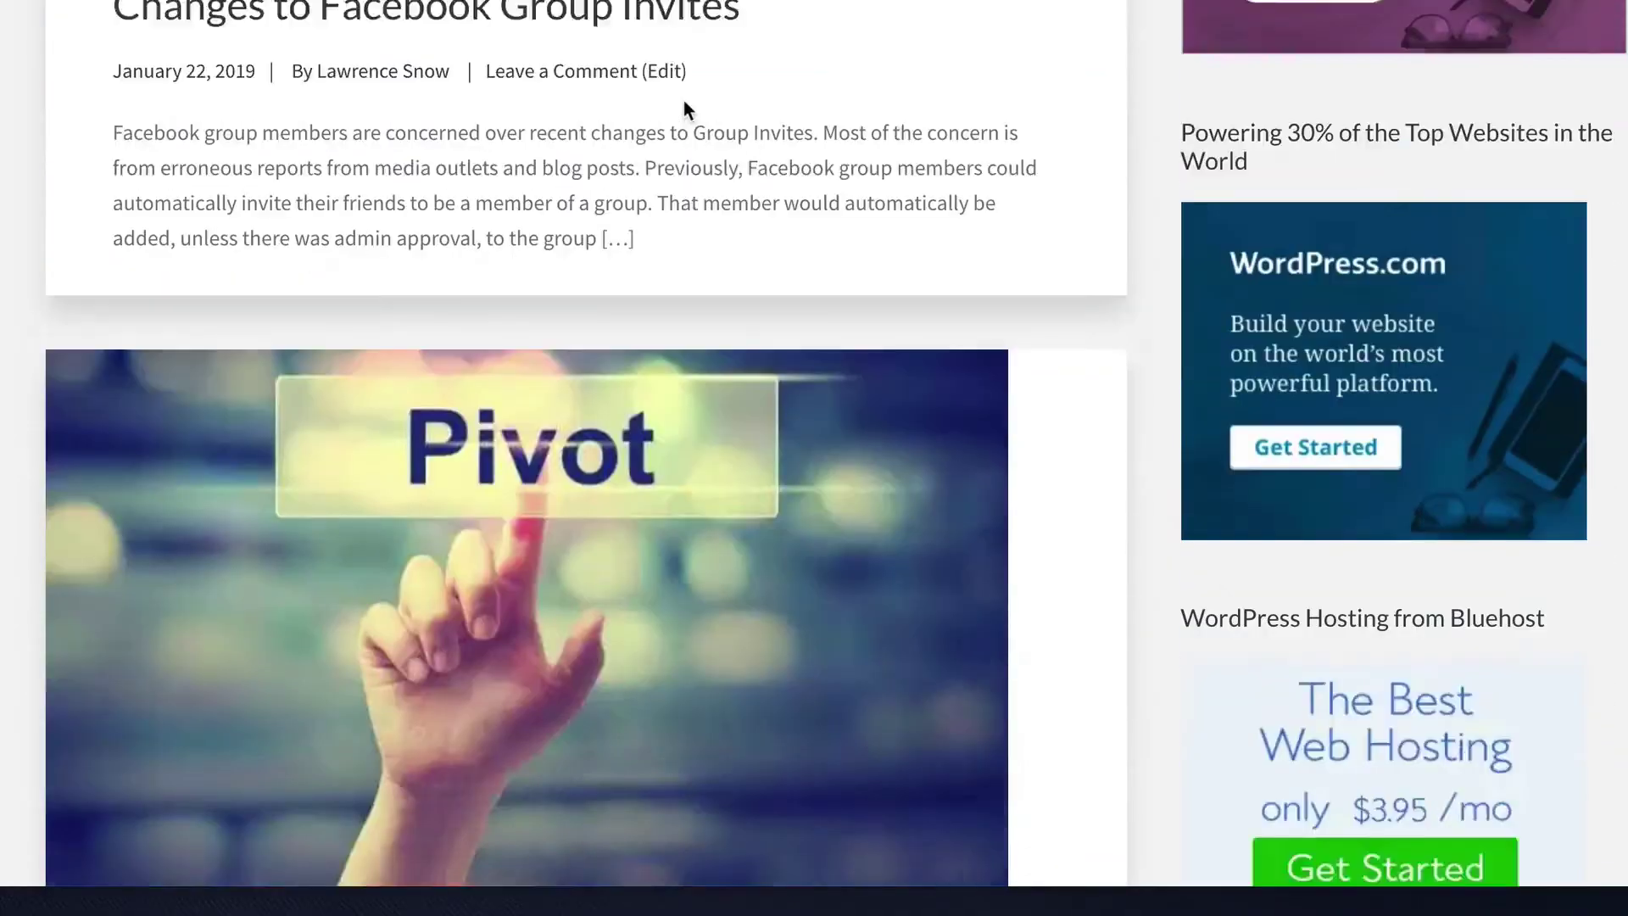
scroll(684, 100, "down", 9)
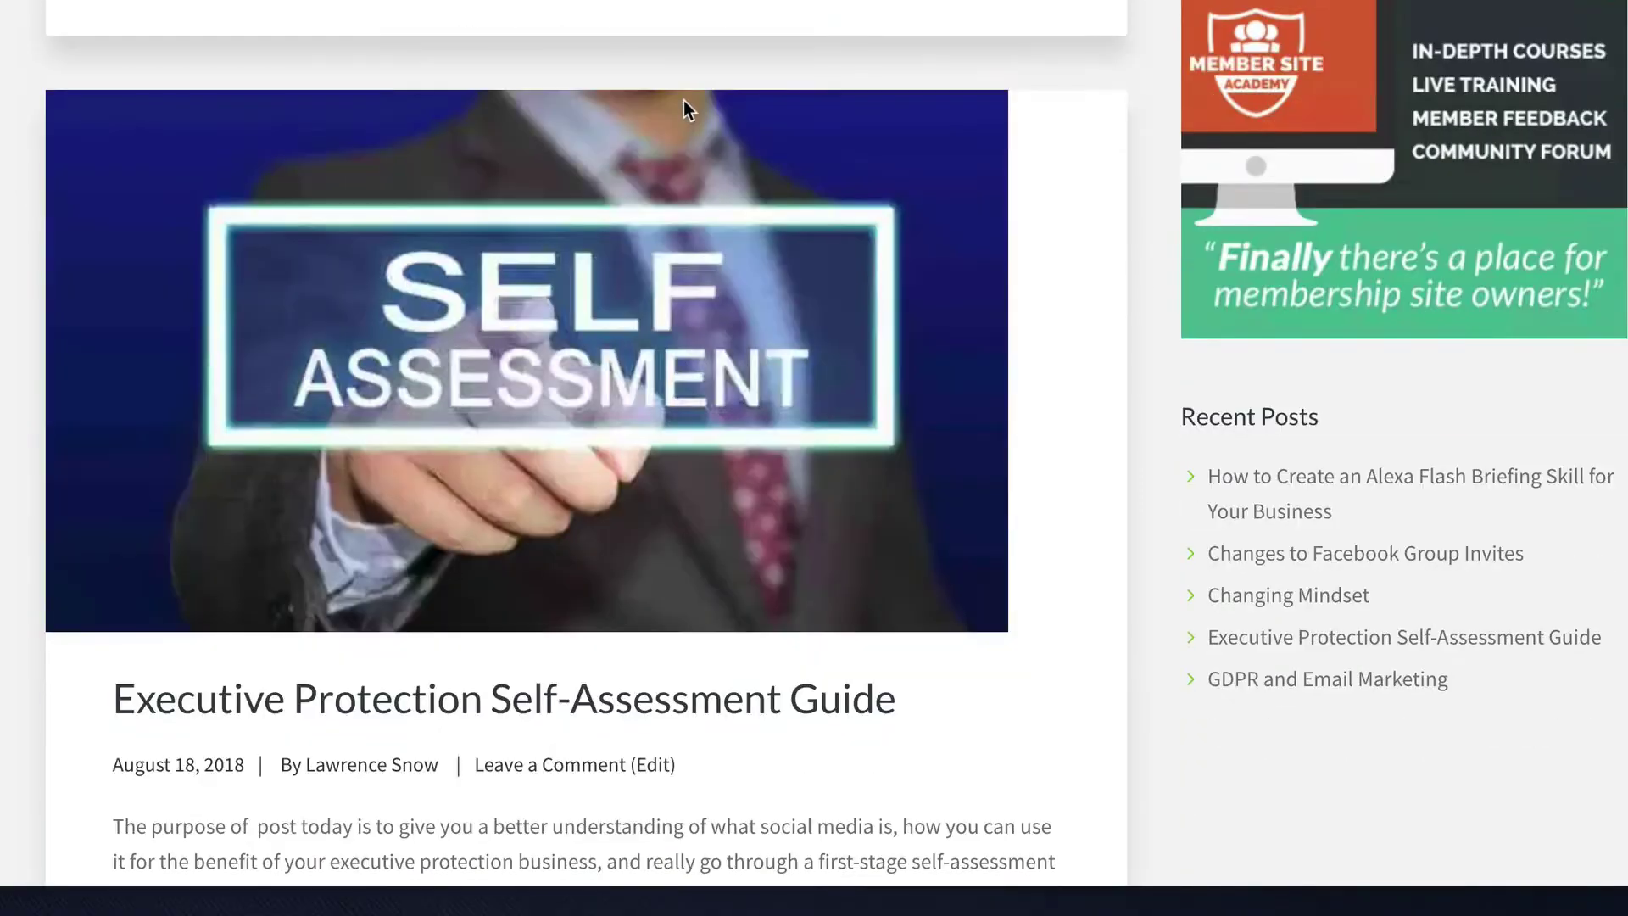
scroll(683, 100, "down", 3)
scroll(684, 100, "down", 3)
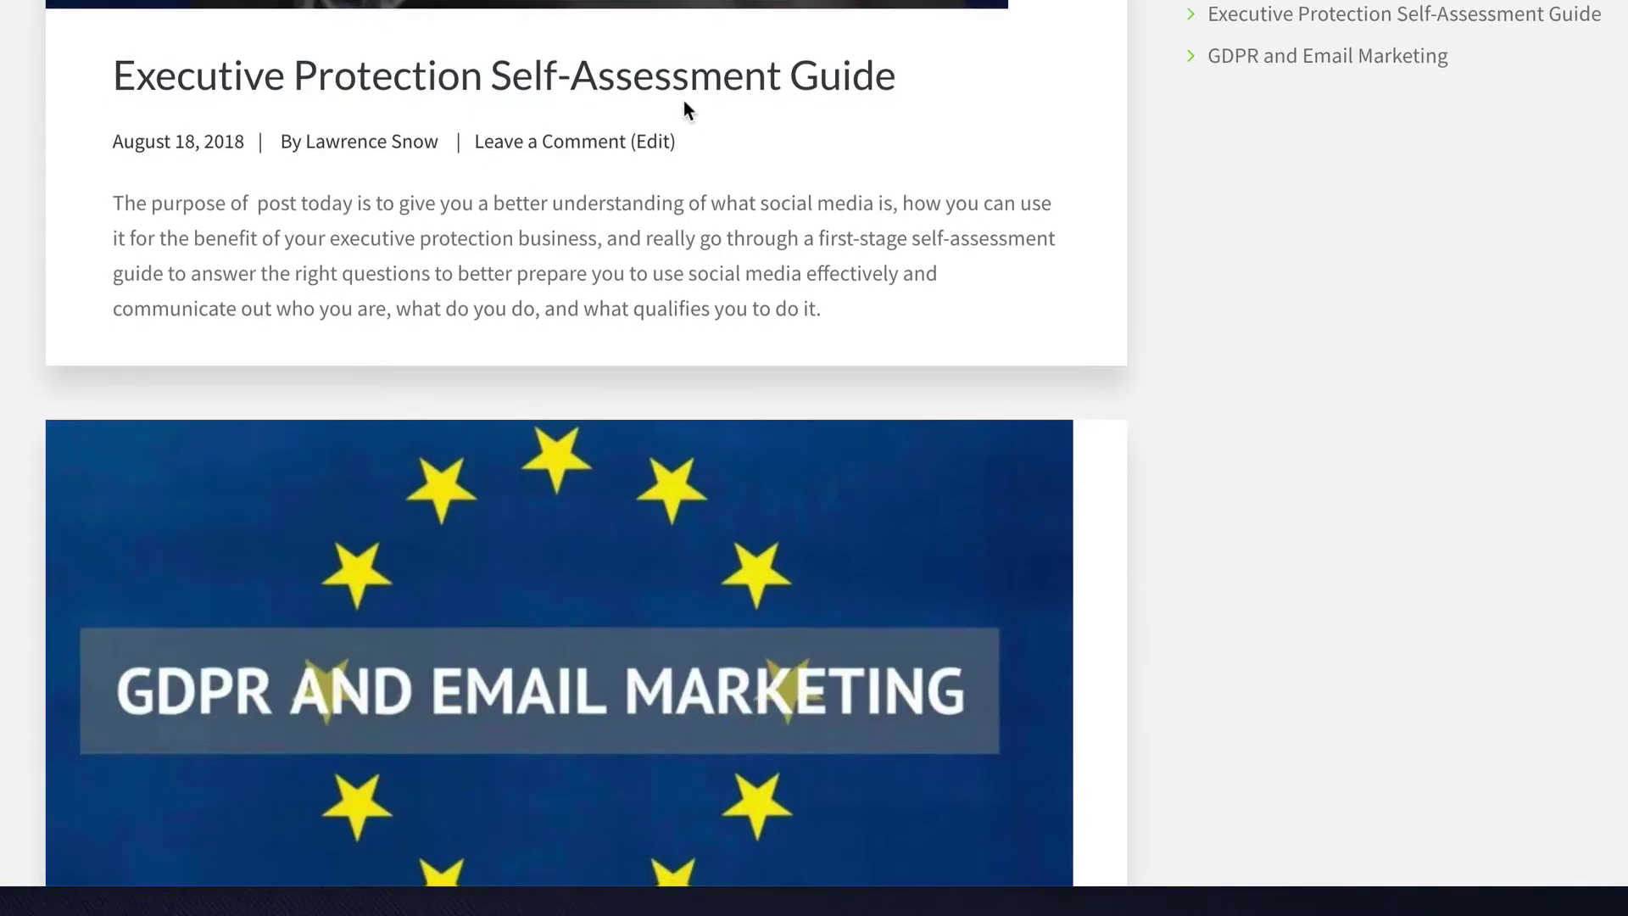
scroll(683, 100, "down", 8)
scroll(683, 100, "down", 1)
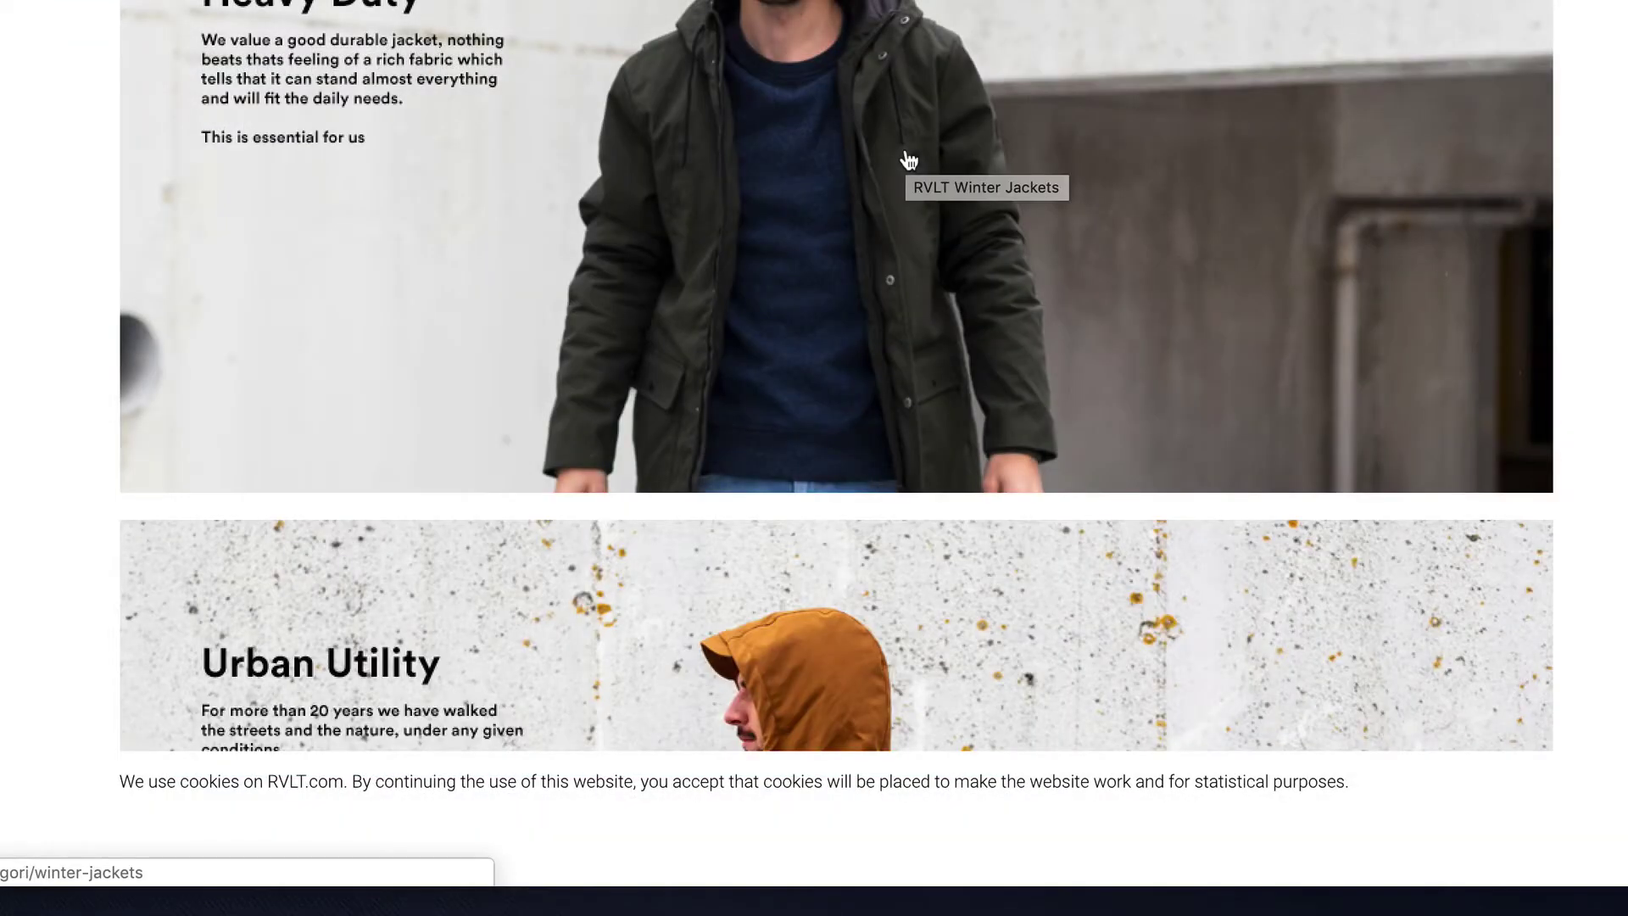
scroll(907, 160, "down", 1)
scroll(908, 159, "down", 10)
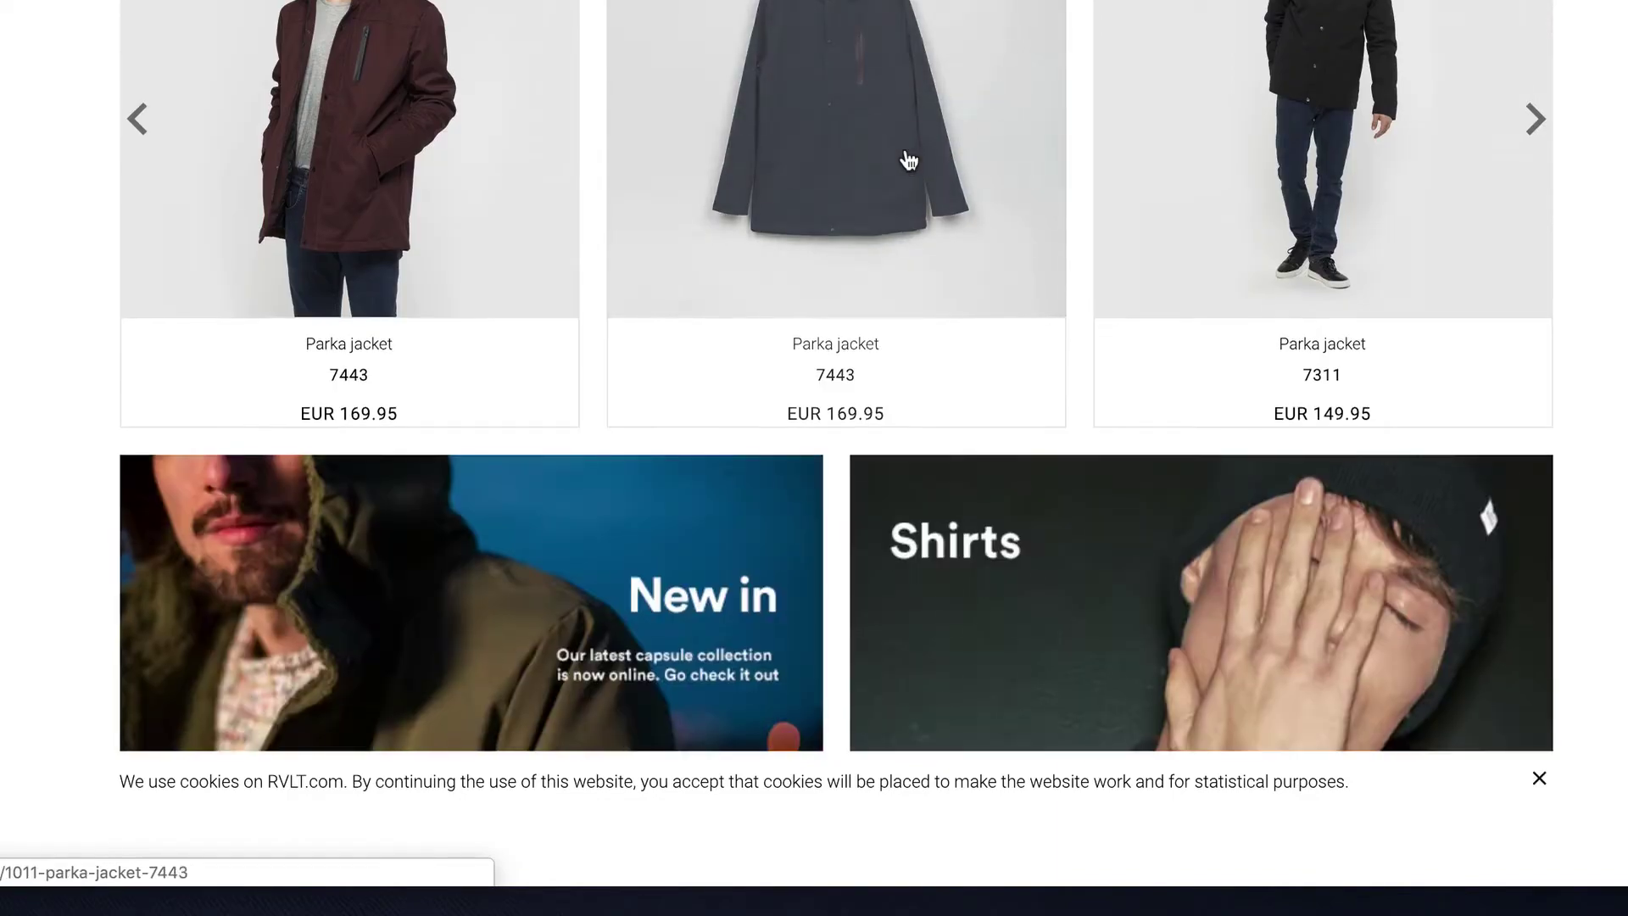
scroll(909, 161, "down", 6)
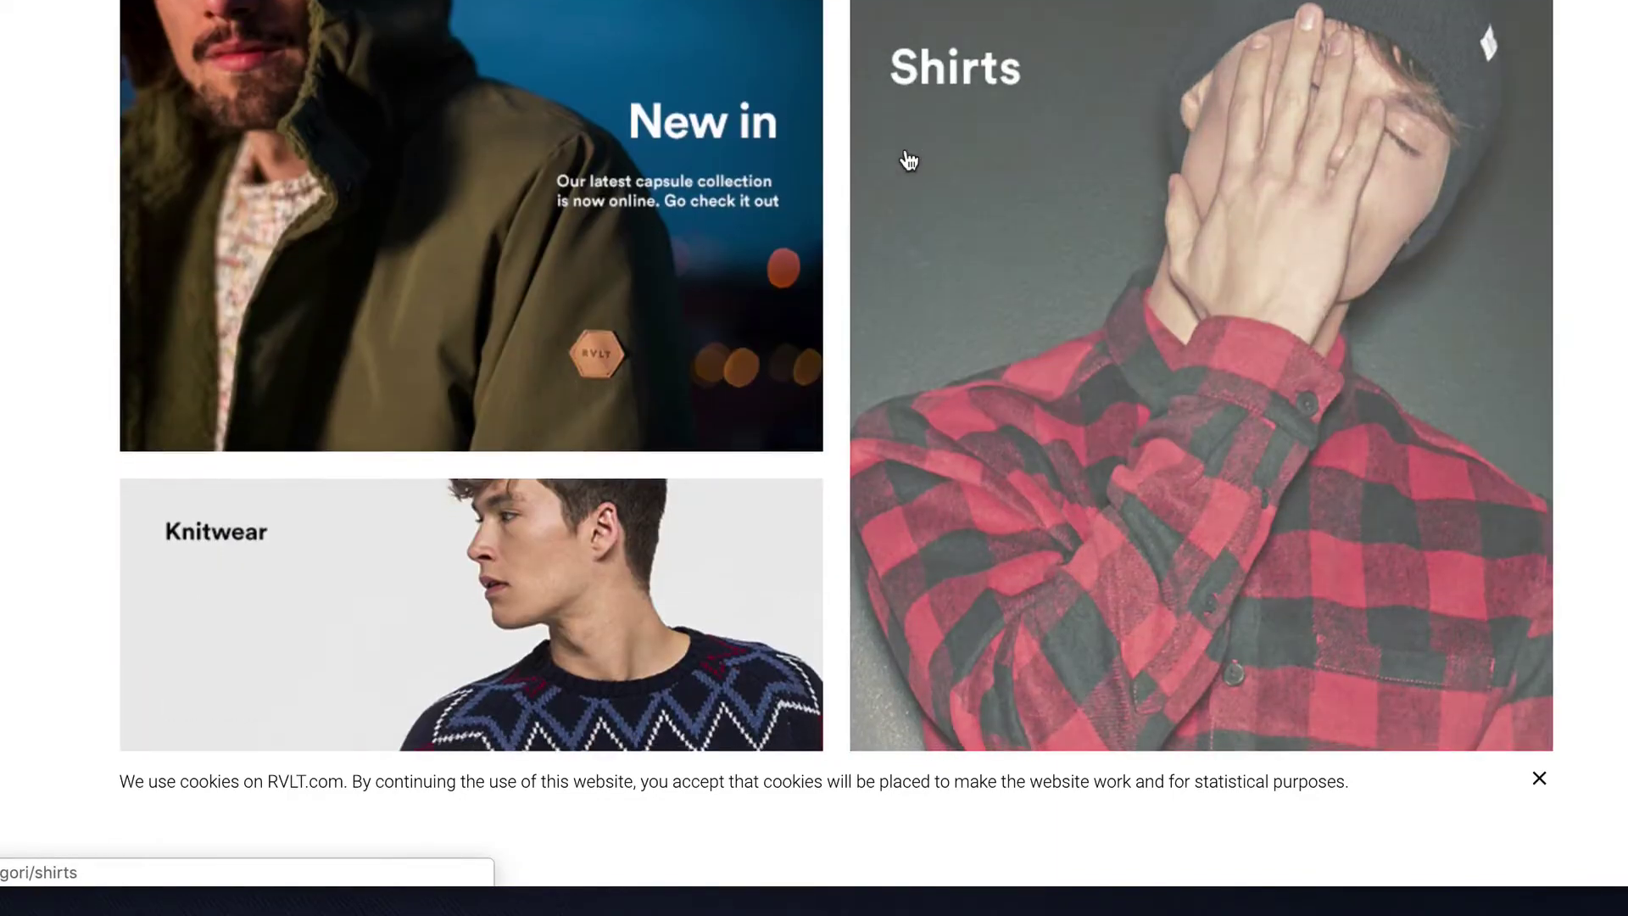
scroll(909, 160, "down", 5)
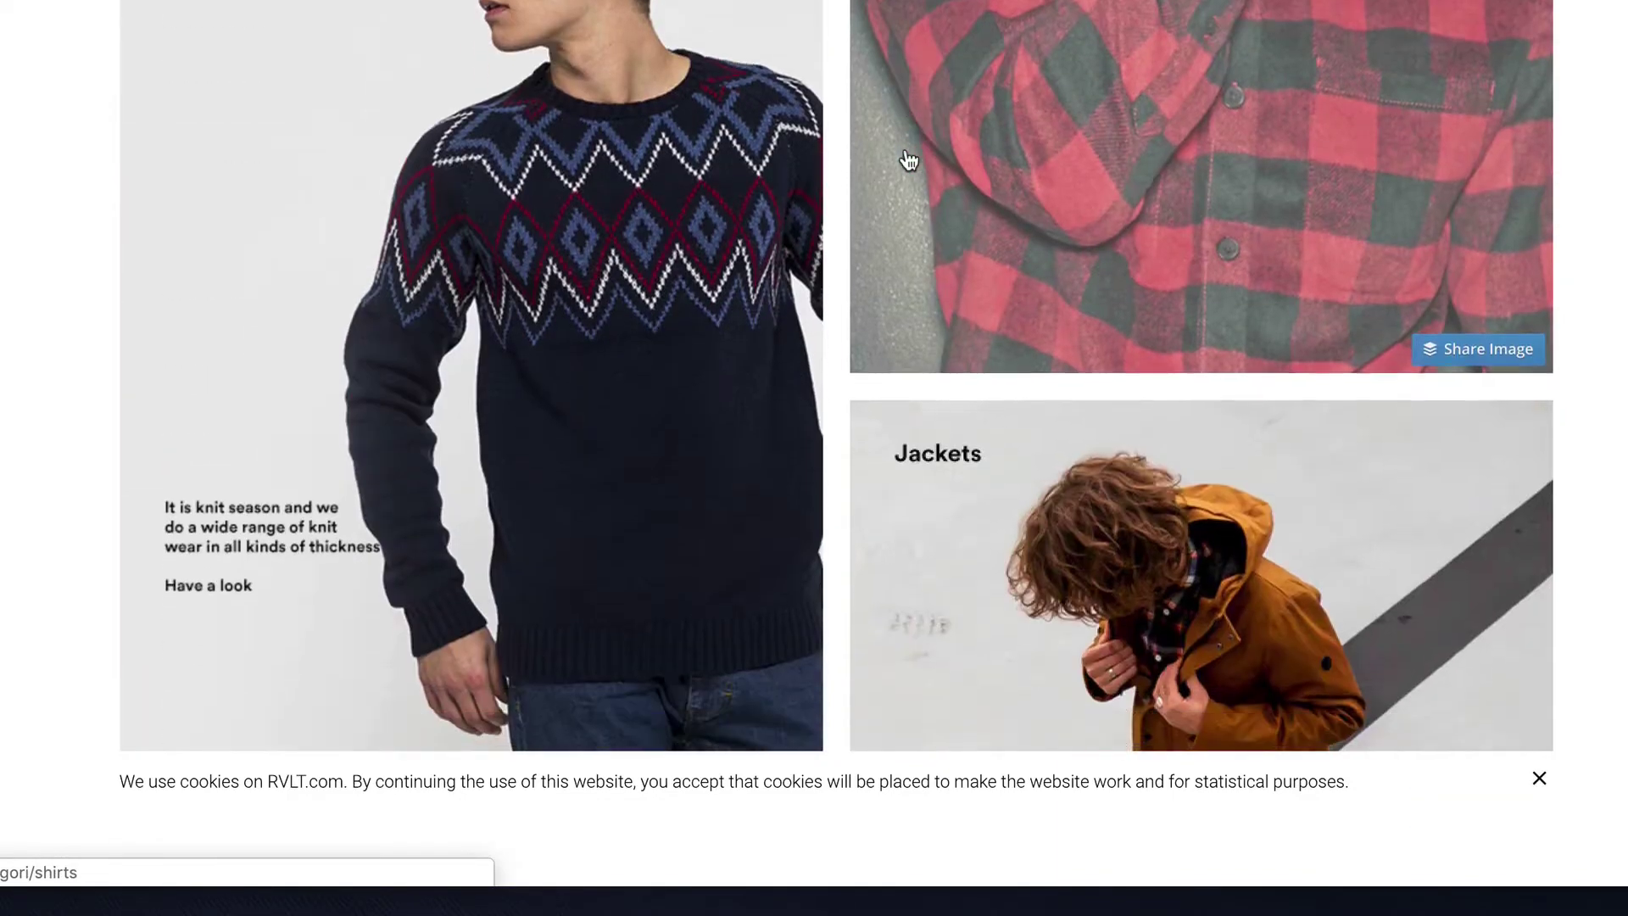
scroll(909, 160, "down", 7)
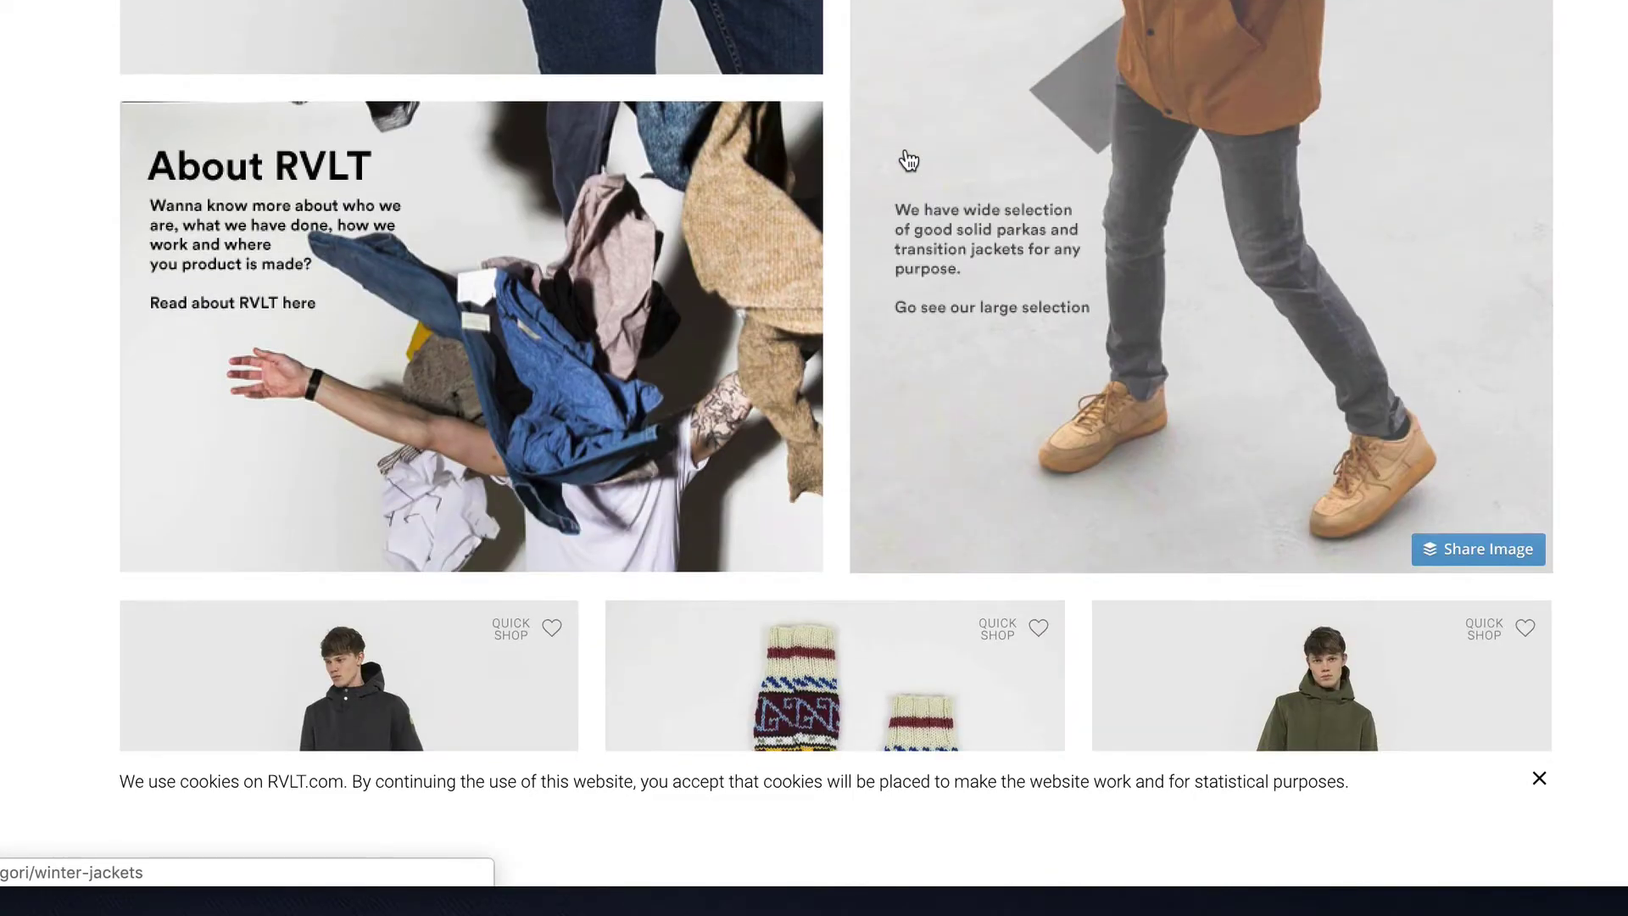
scroll(909, 160, "down", 11)
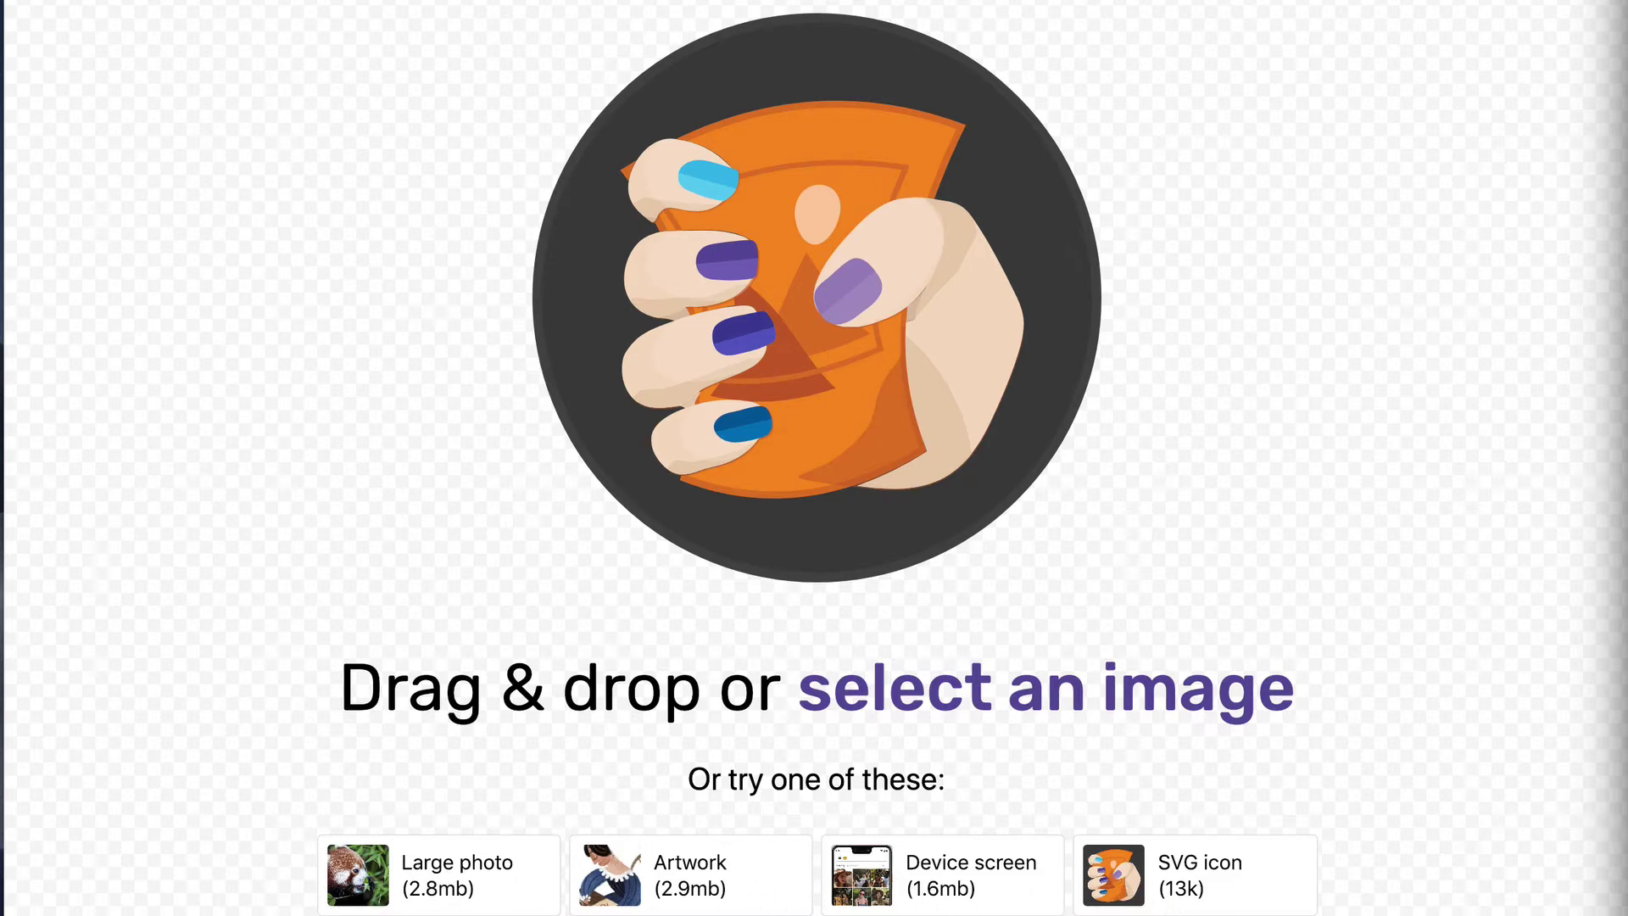
Load the Large photo red panda sample and nudge the comparison divider slightly left.
left_click(456, 868)
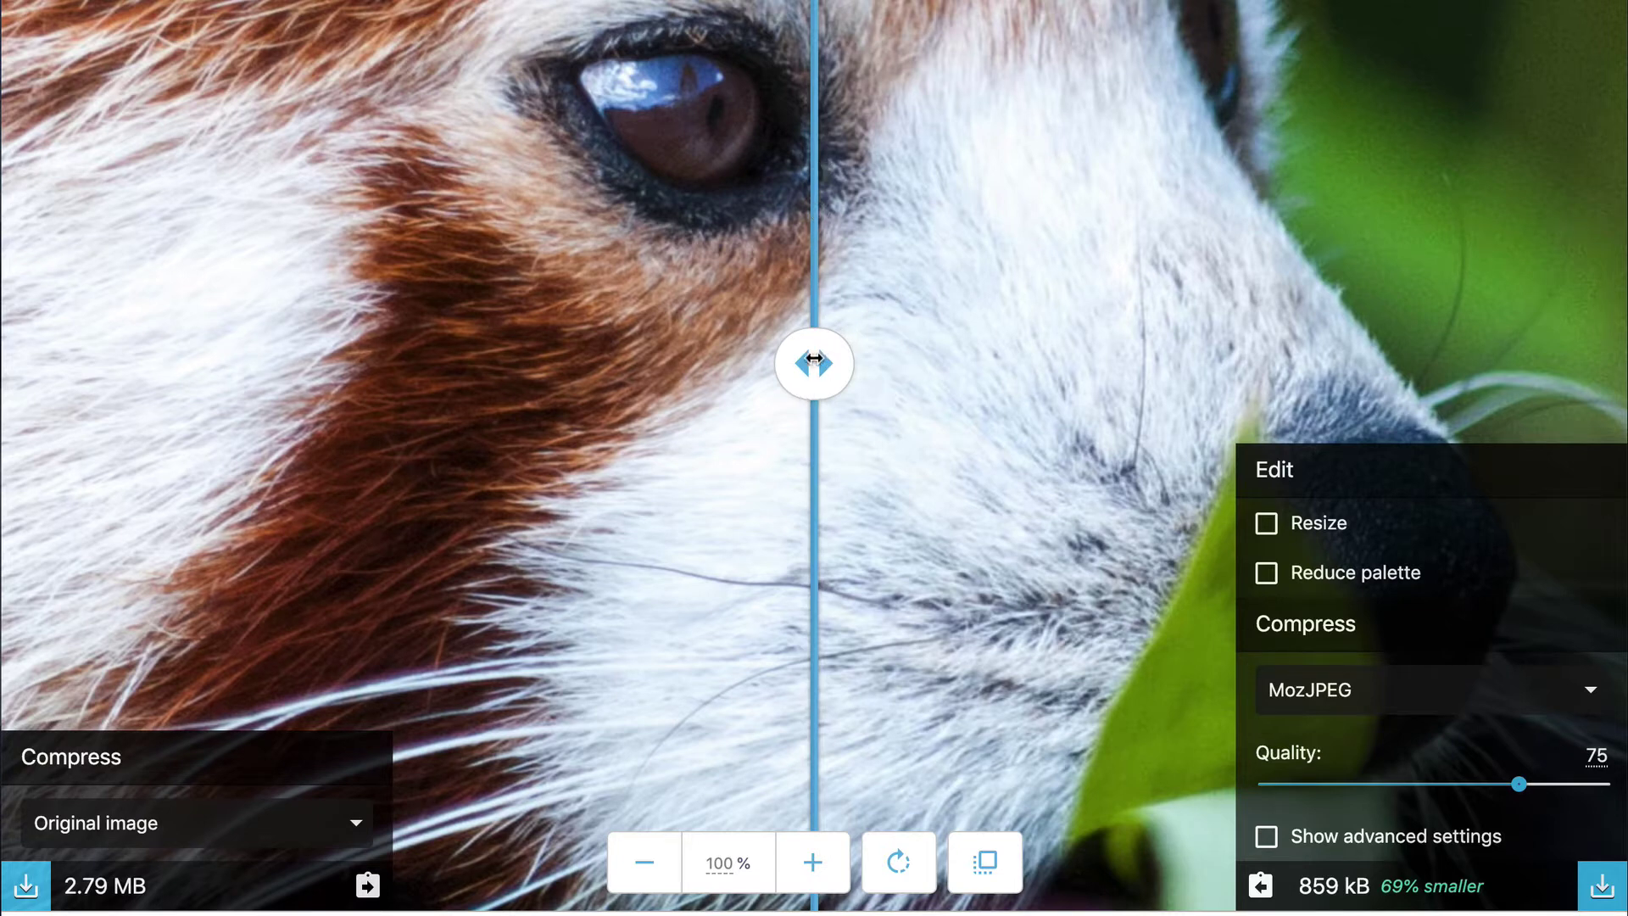
left_click_drag(817, 356, 783, 339)
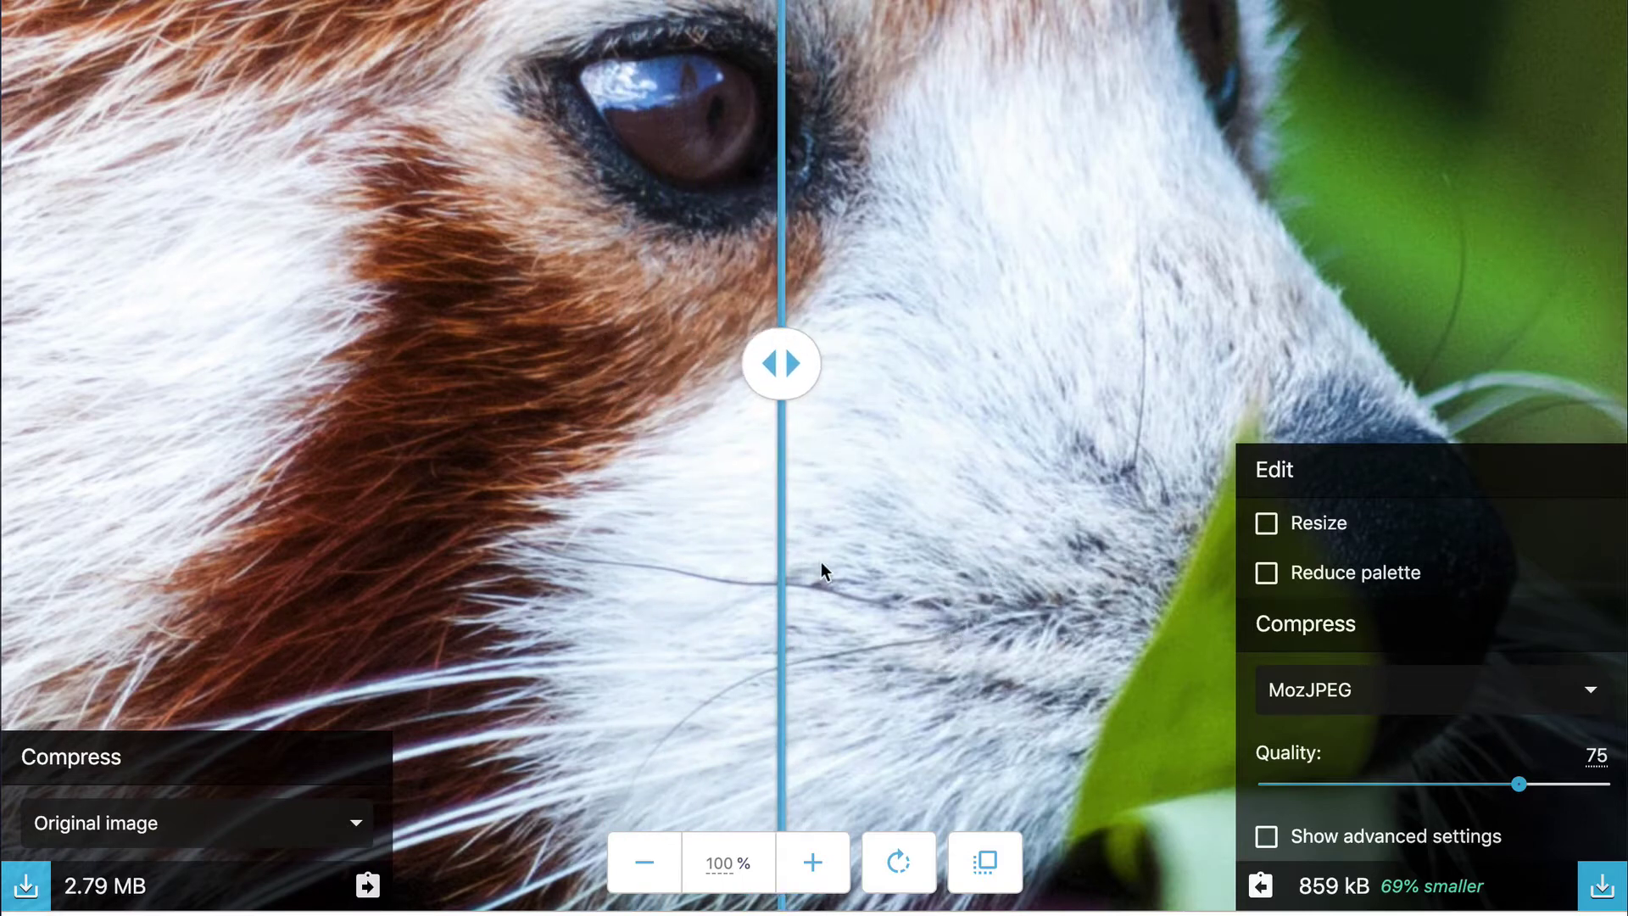
left_click(645, 865)
left_click(644, 865)
left_click(644, 865)
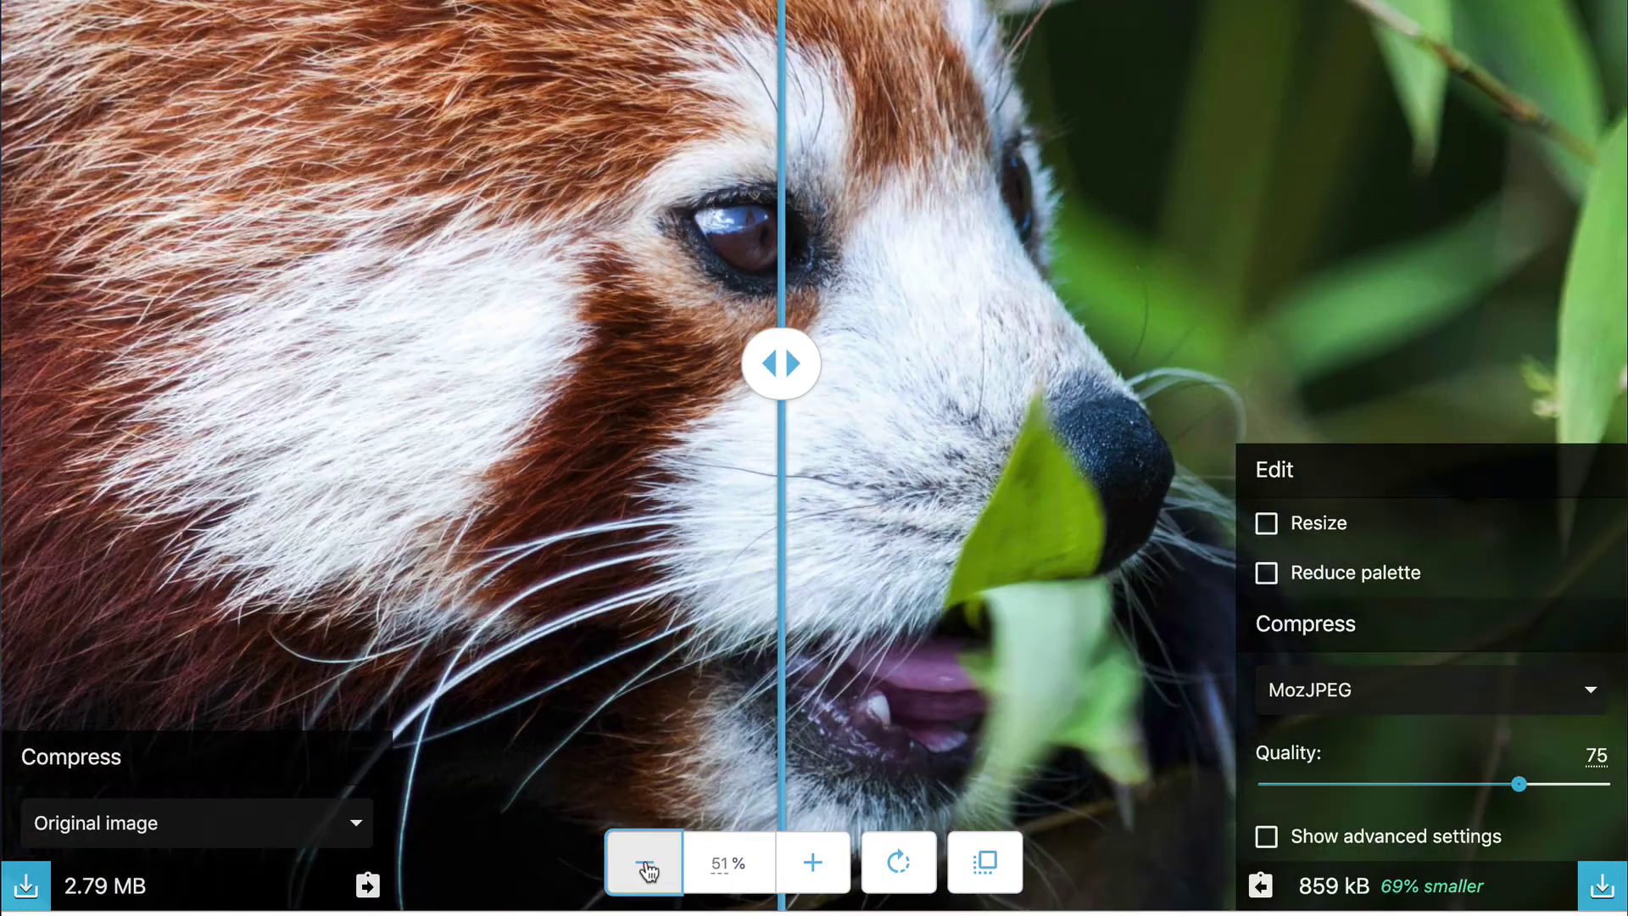
left_click(645, 865)
left_click(645, 865)
left_click(645, 865)
left_click(644, 865)
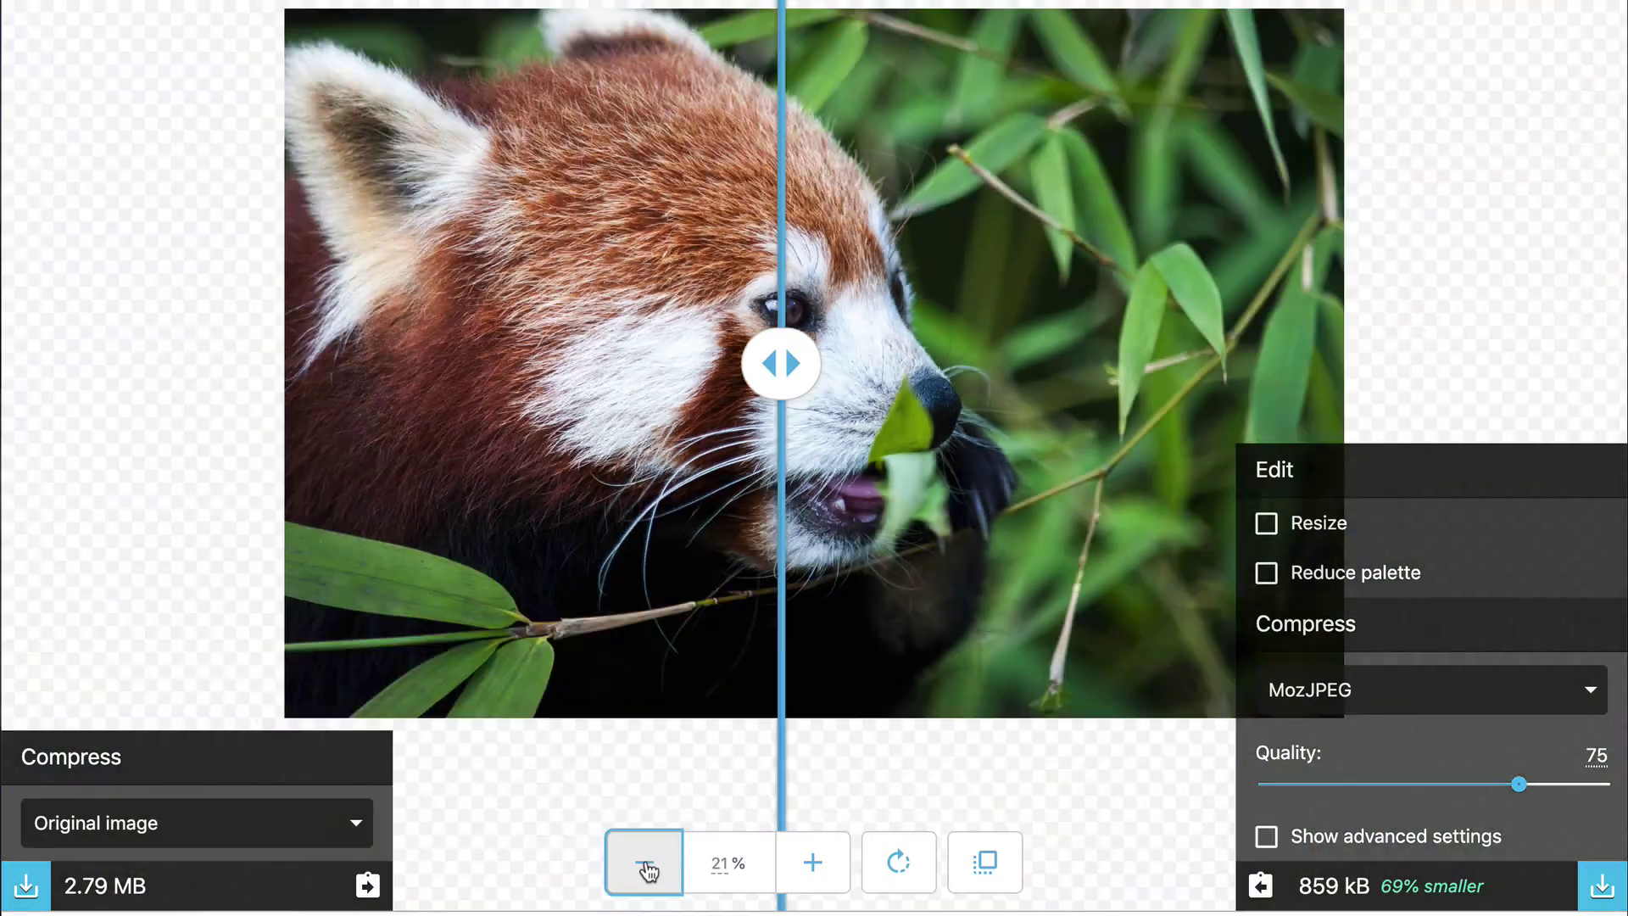
left_click(812, 865)
left_click(812, 865)
left_click(813, 865)
left_click(813, 865)
left_click(812, 865)
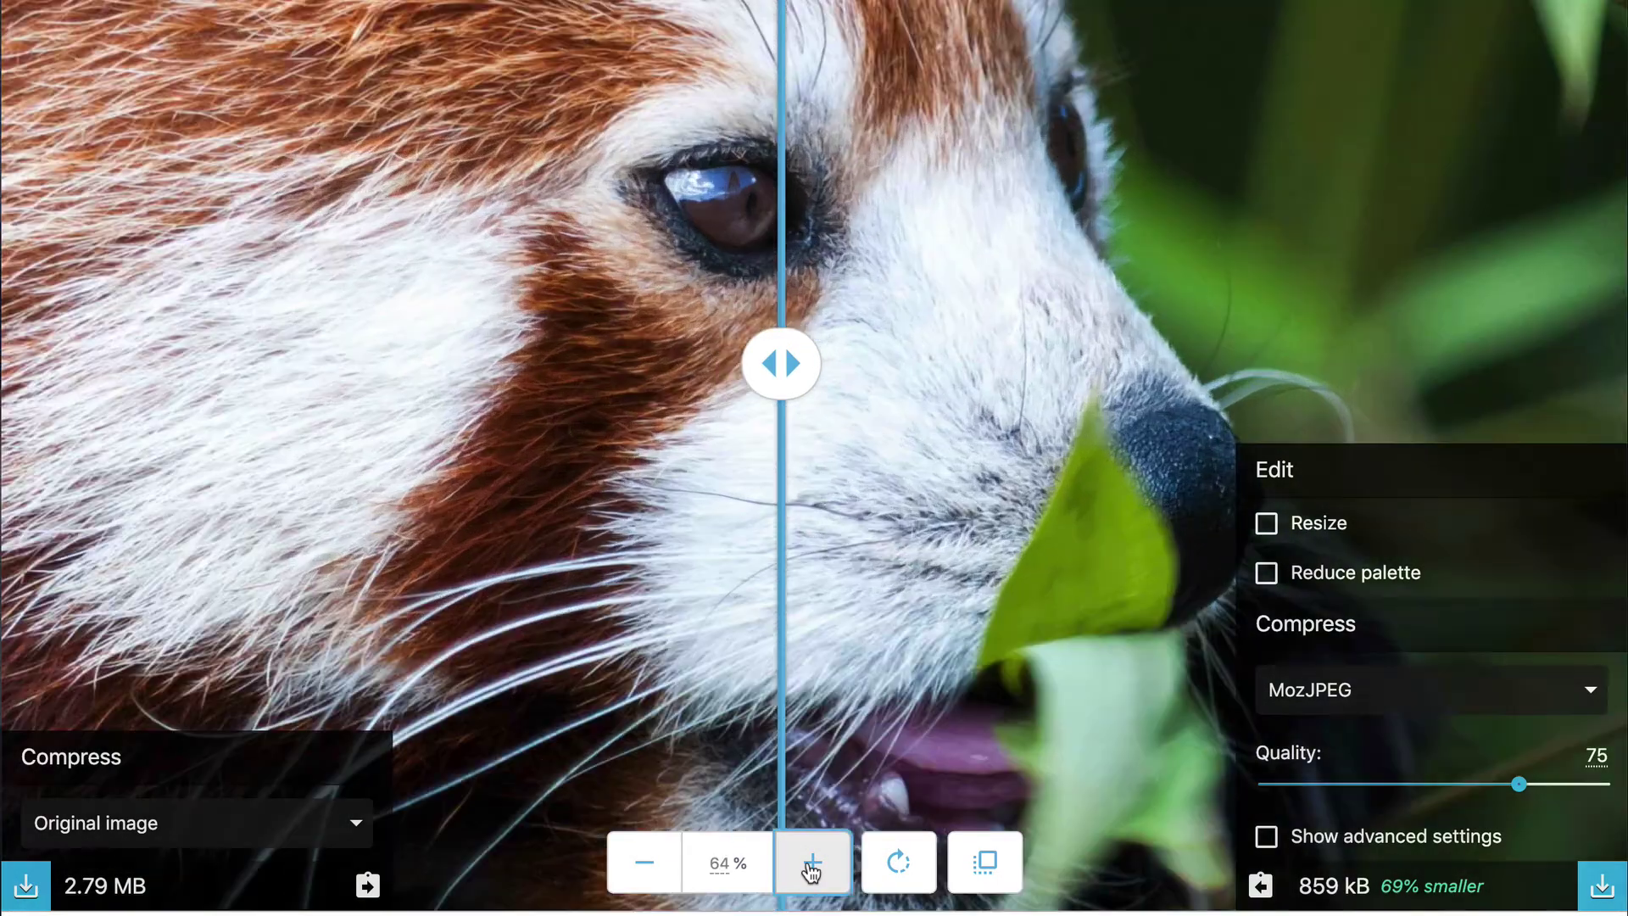
left_click(812, 865)
left_click(812, 865)
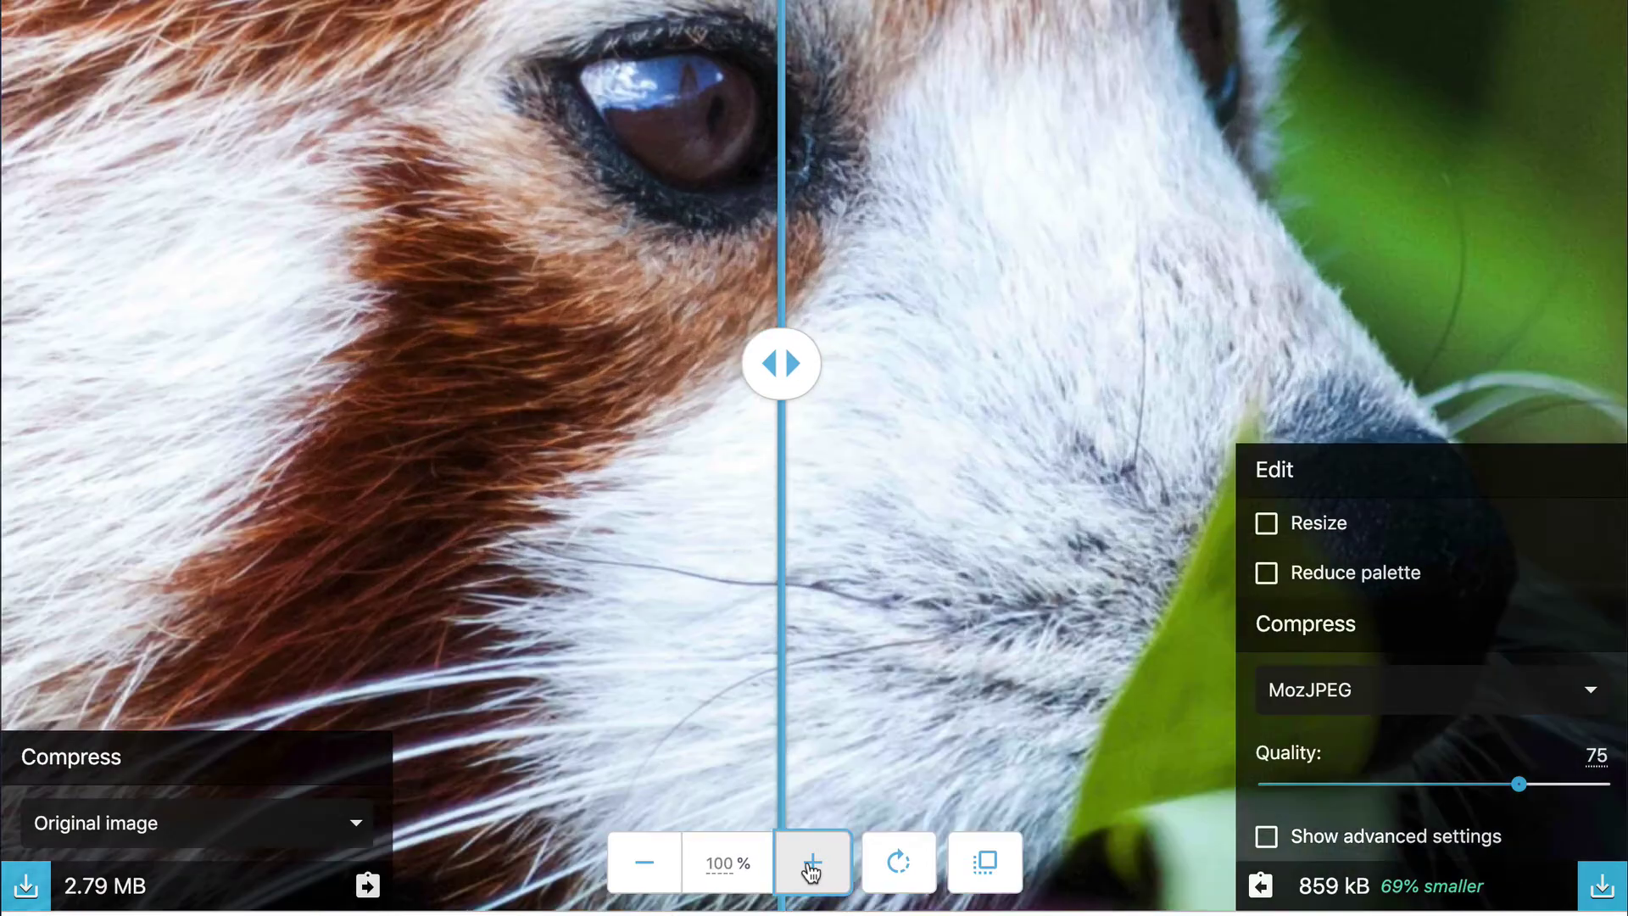
left_click(900, 863)
left_click(901, 863)
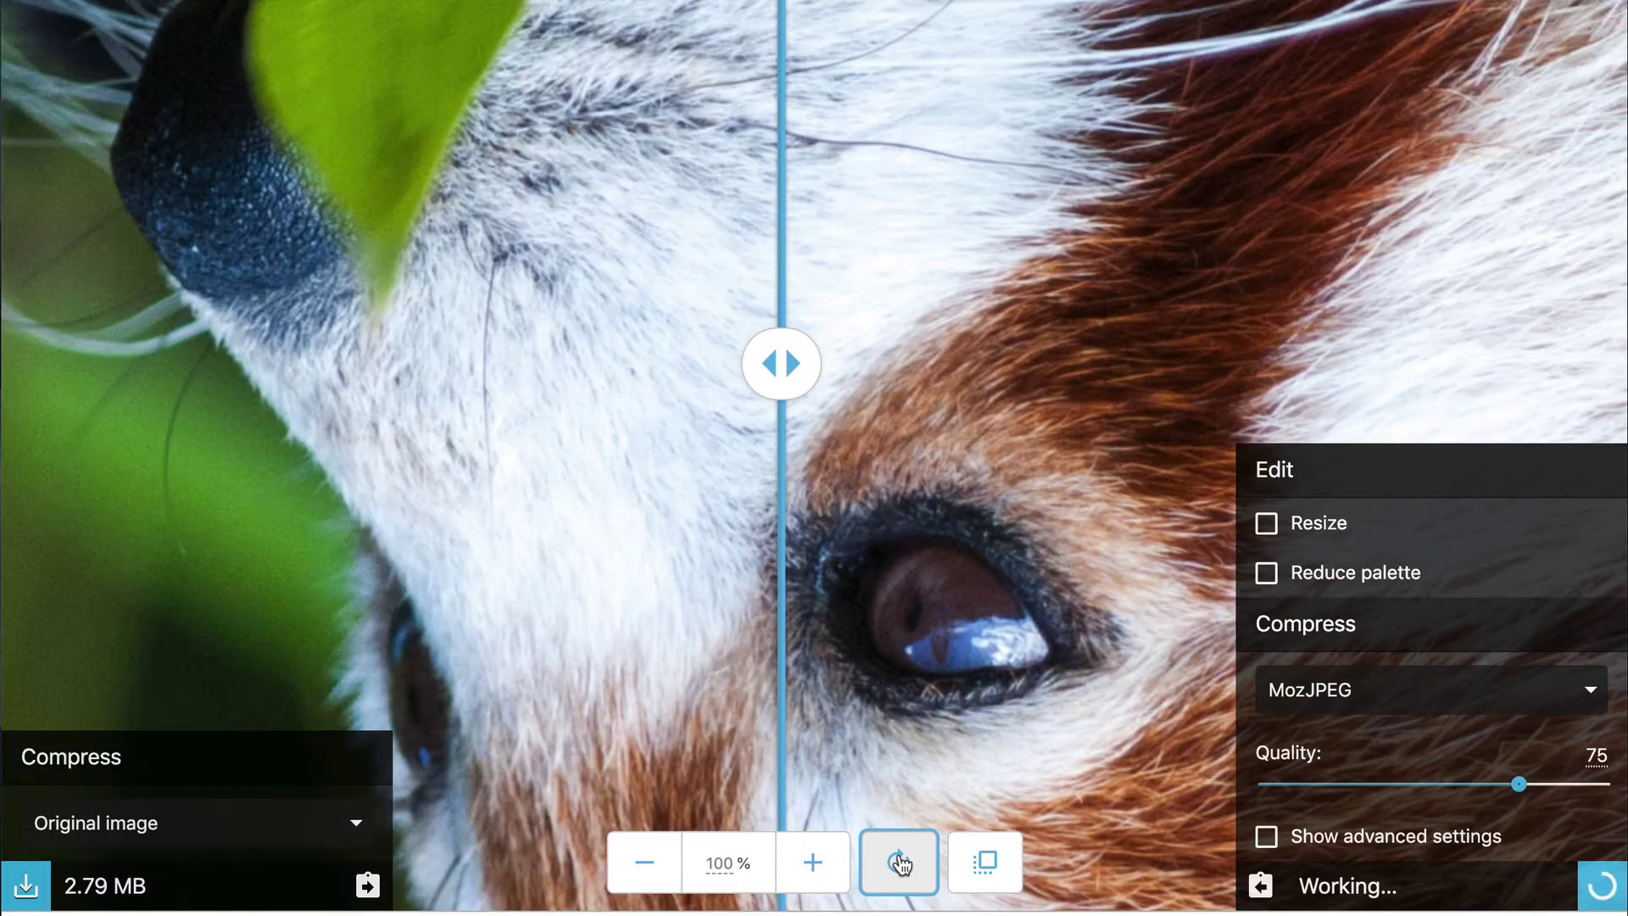
left_click(900, 864)
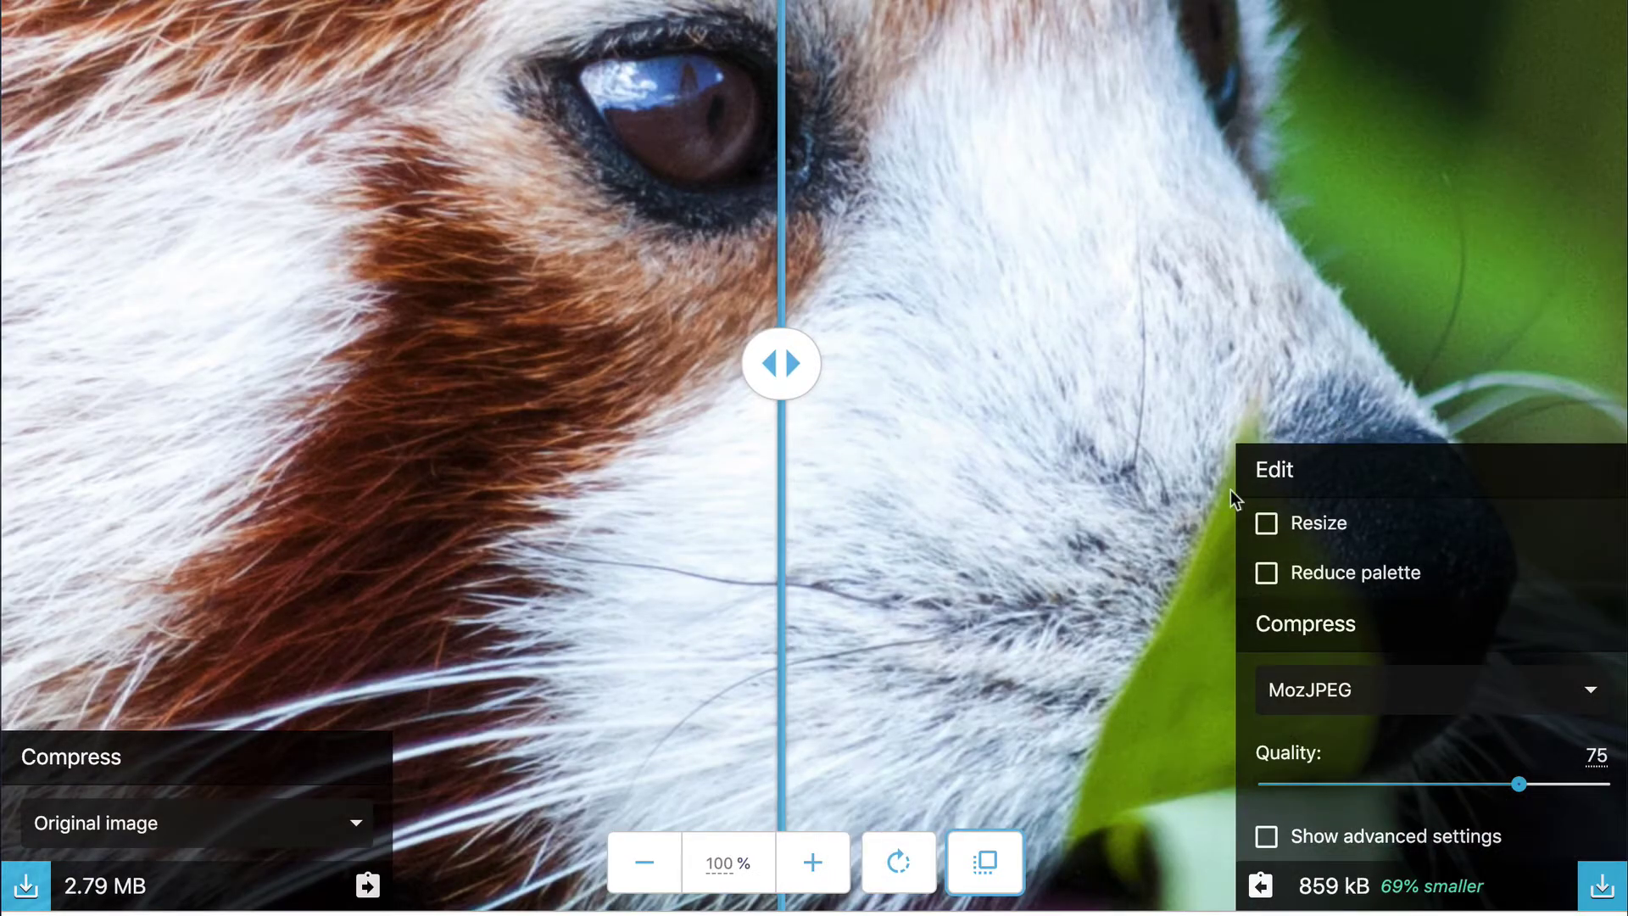
Try Resize (Browser high quality method) and Reduce palette, then switch both back off.
left_click(1267, 524)
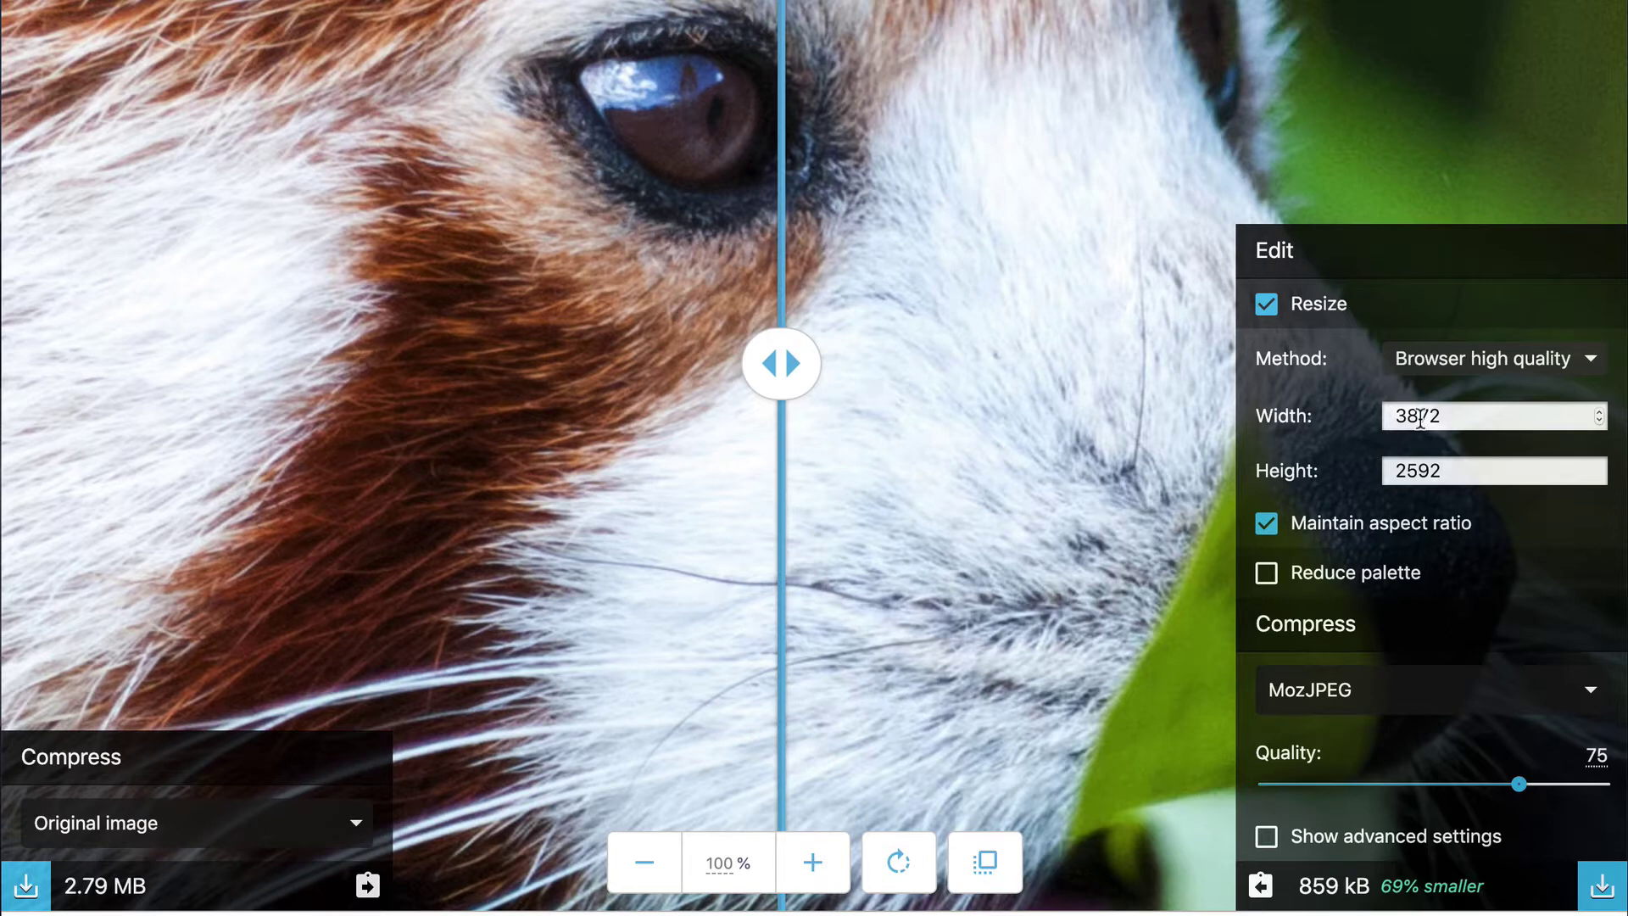
left_click(1587, 362)
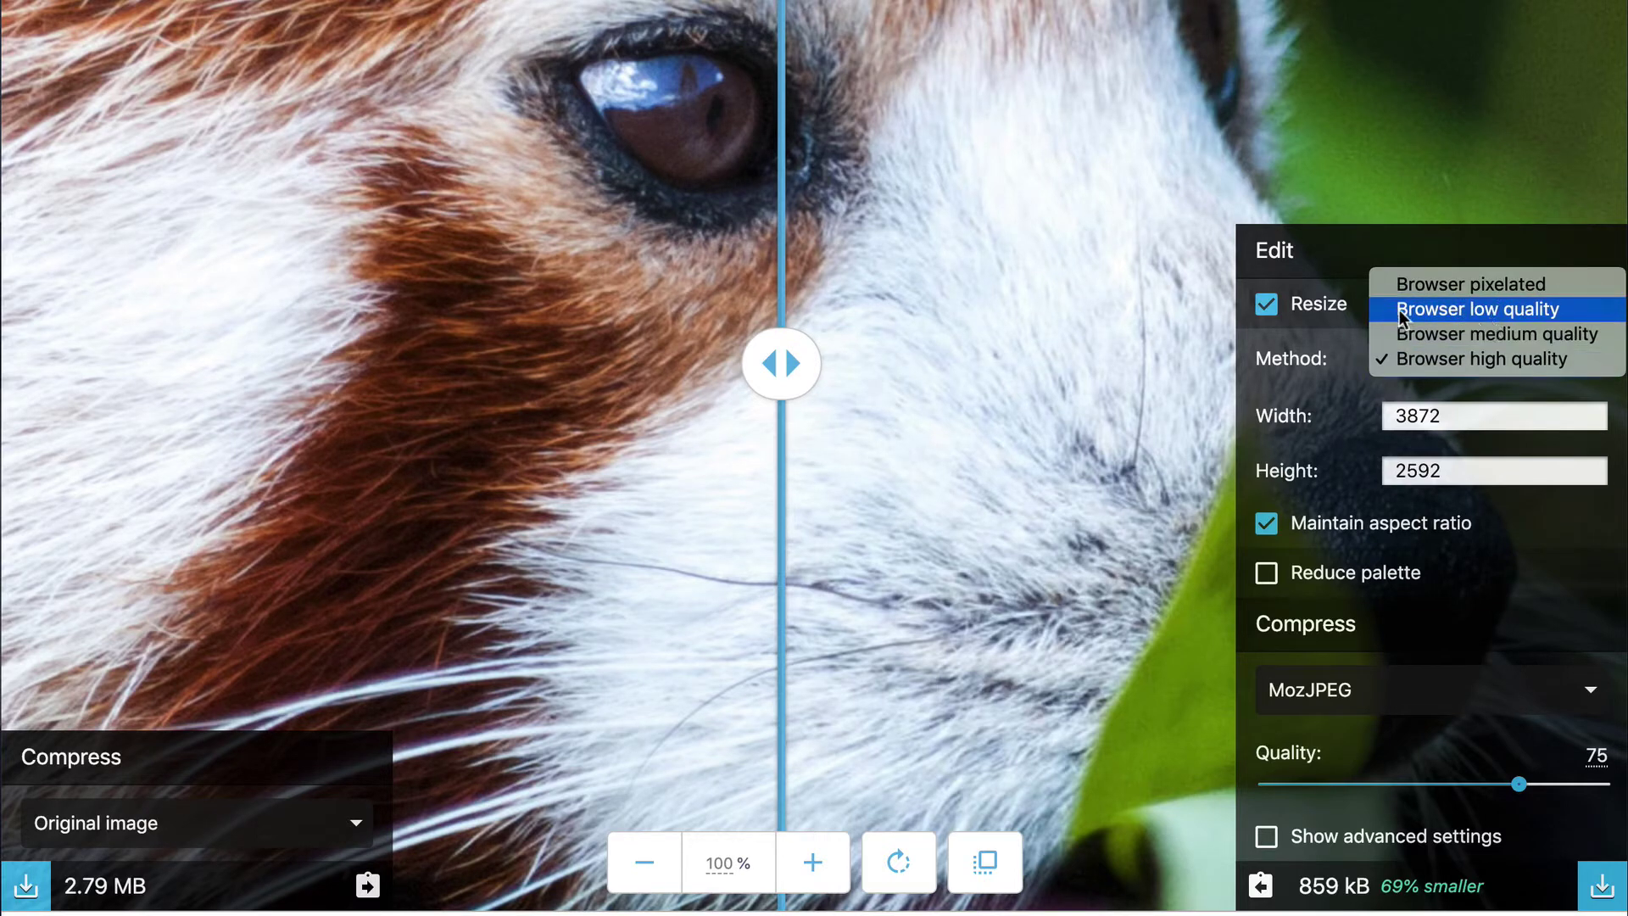
left_click(1331, 288)
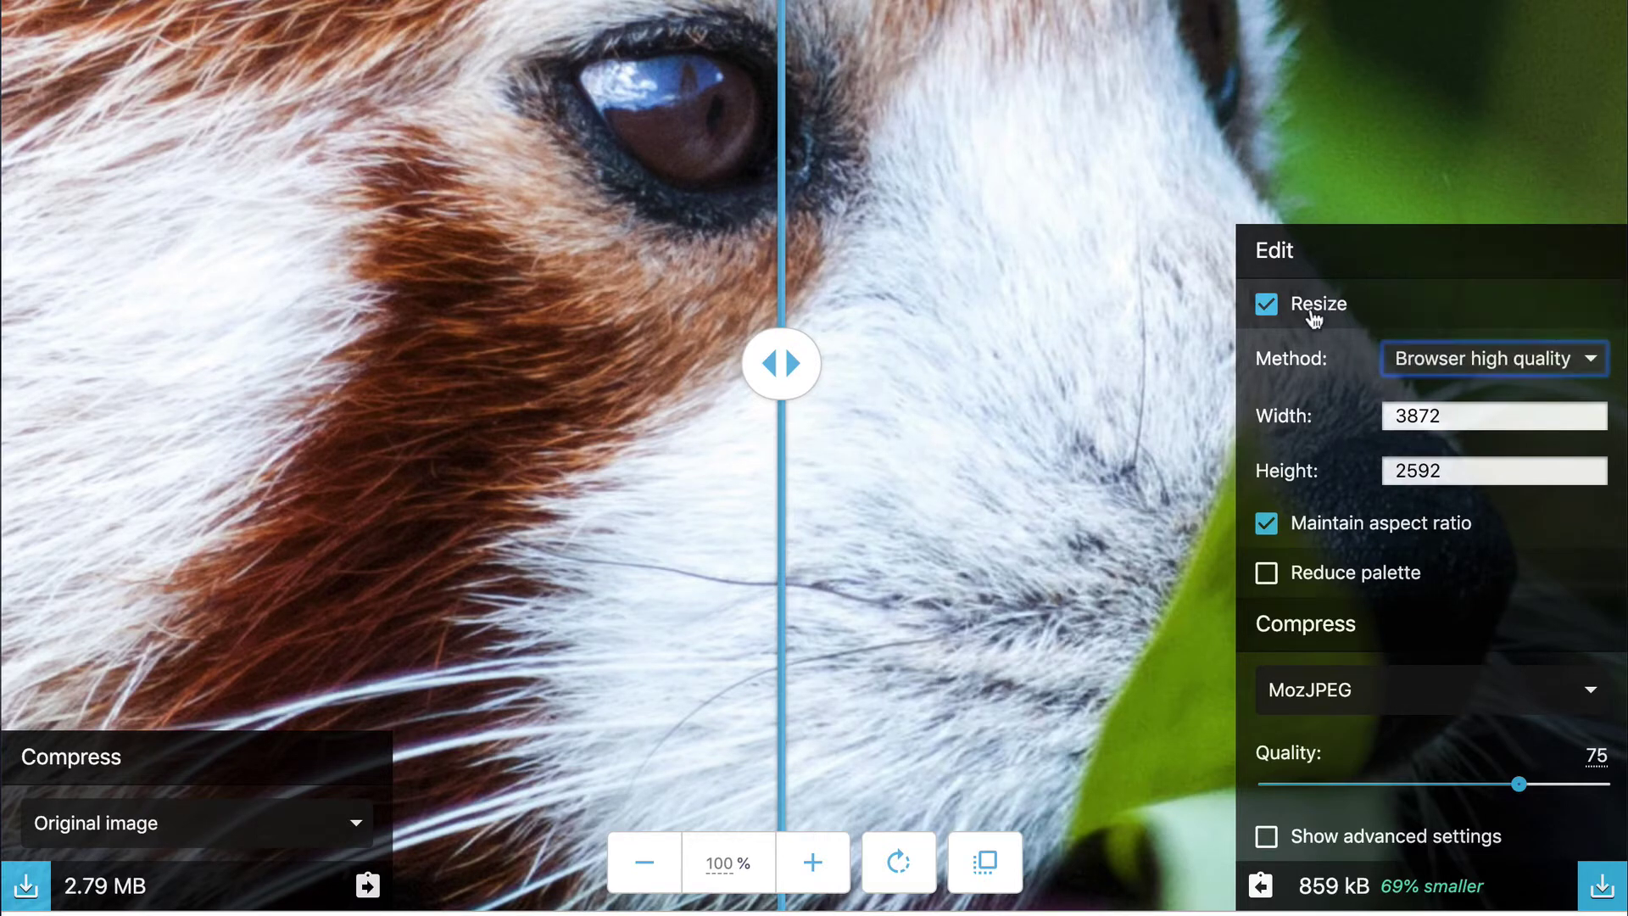
left_click(1268, 305)
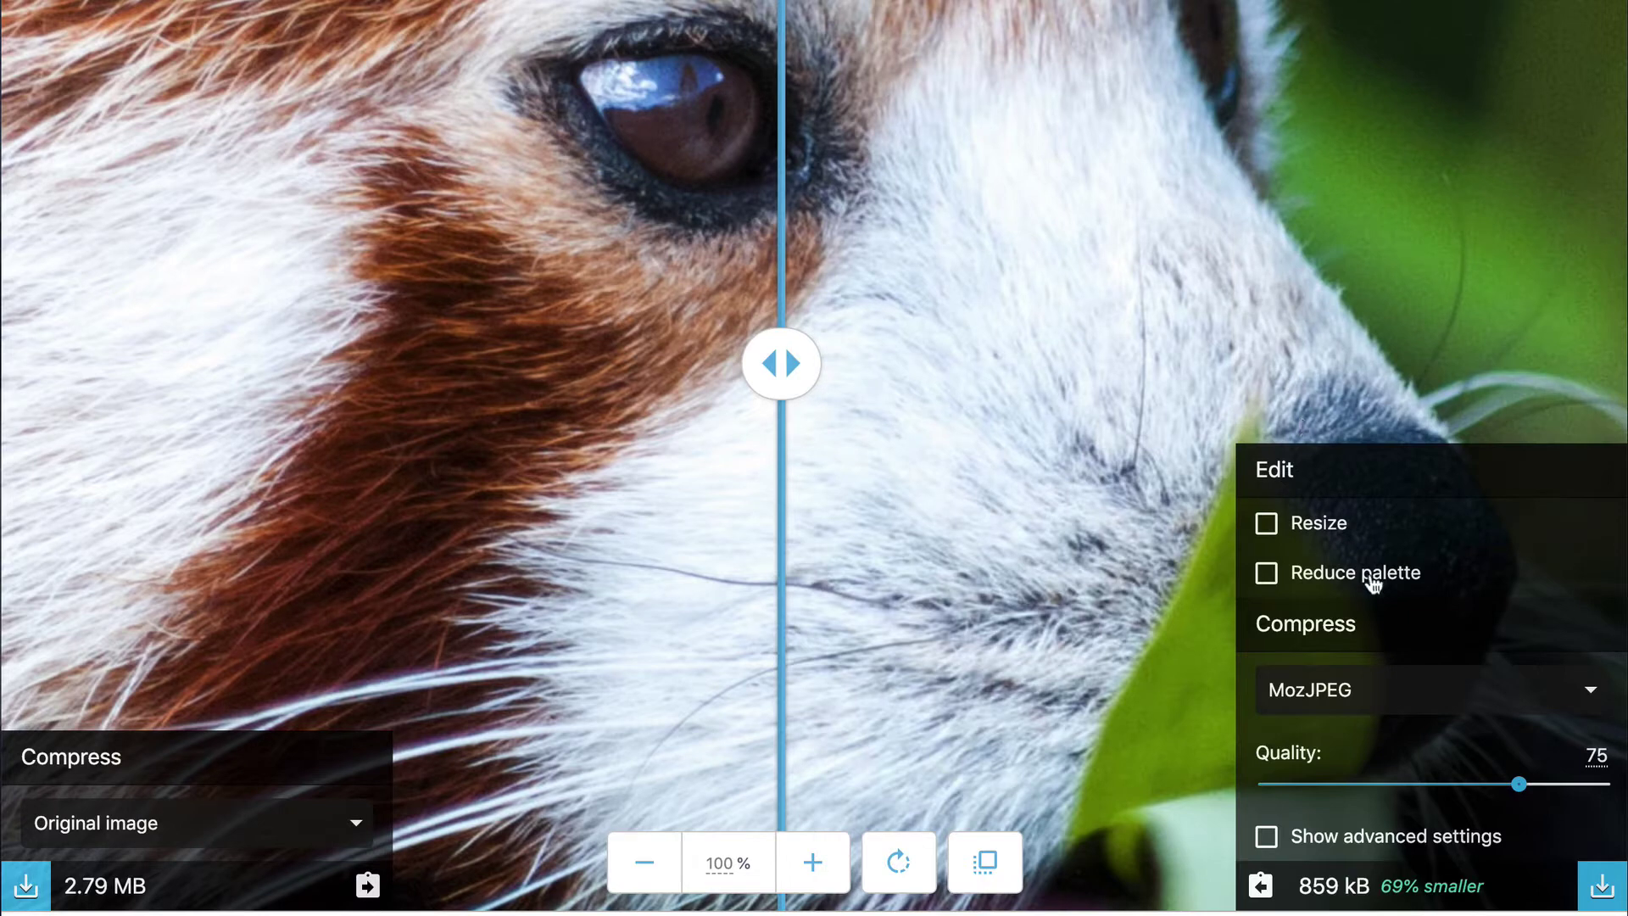
left_click(1266, 573)
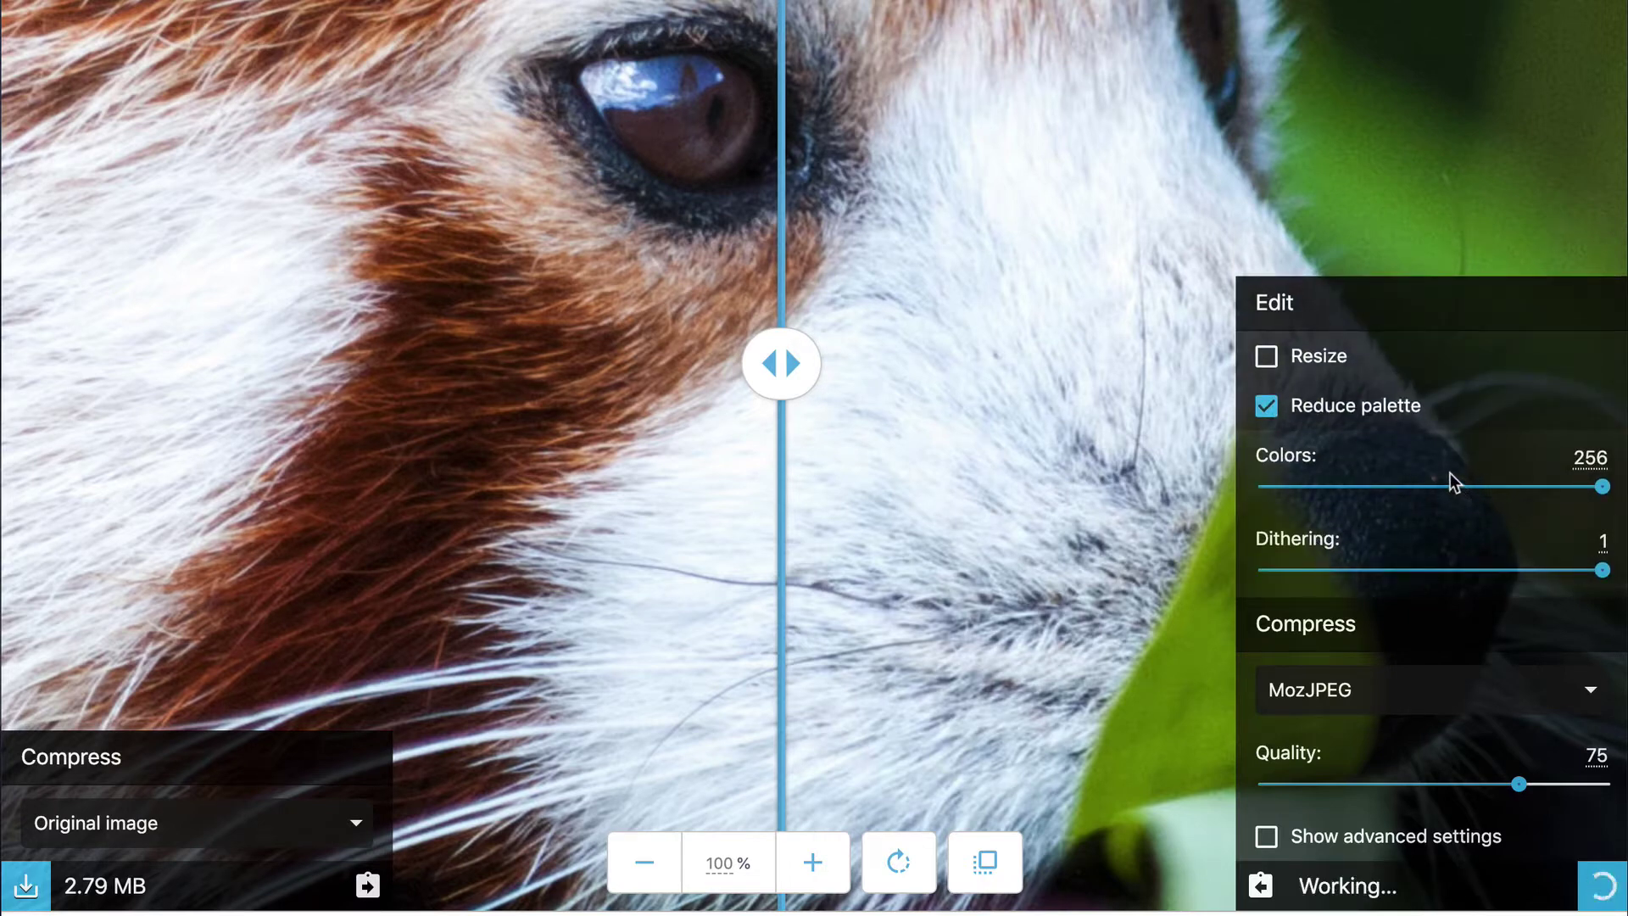
left_click(1290, 415)
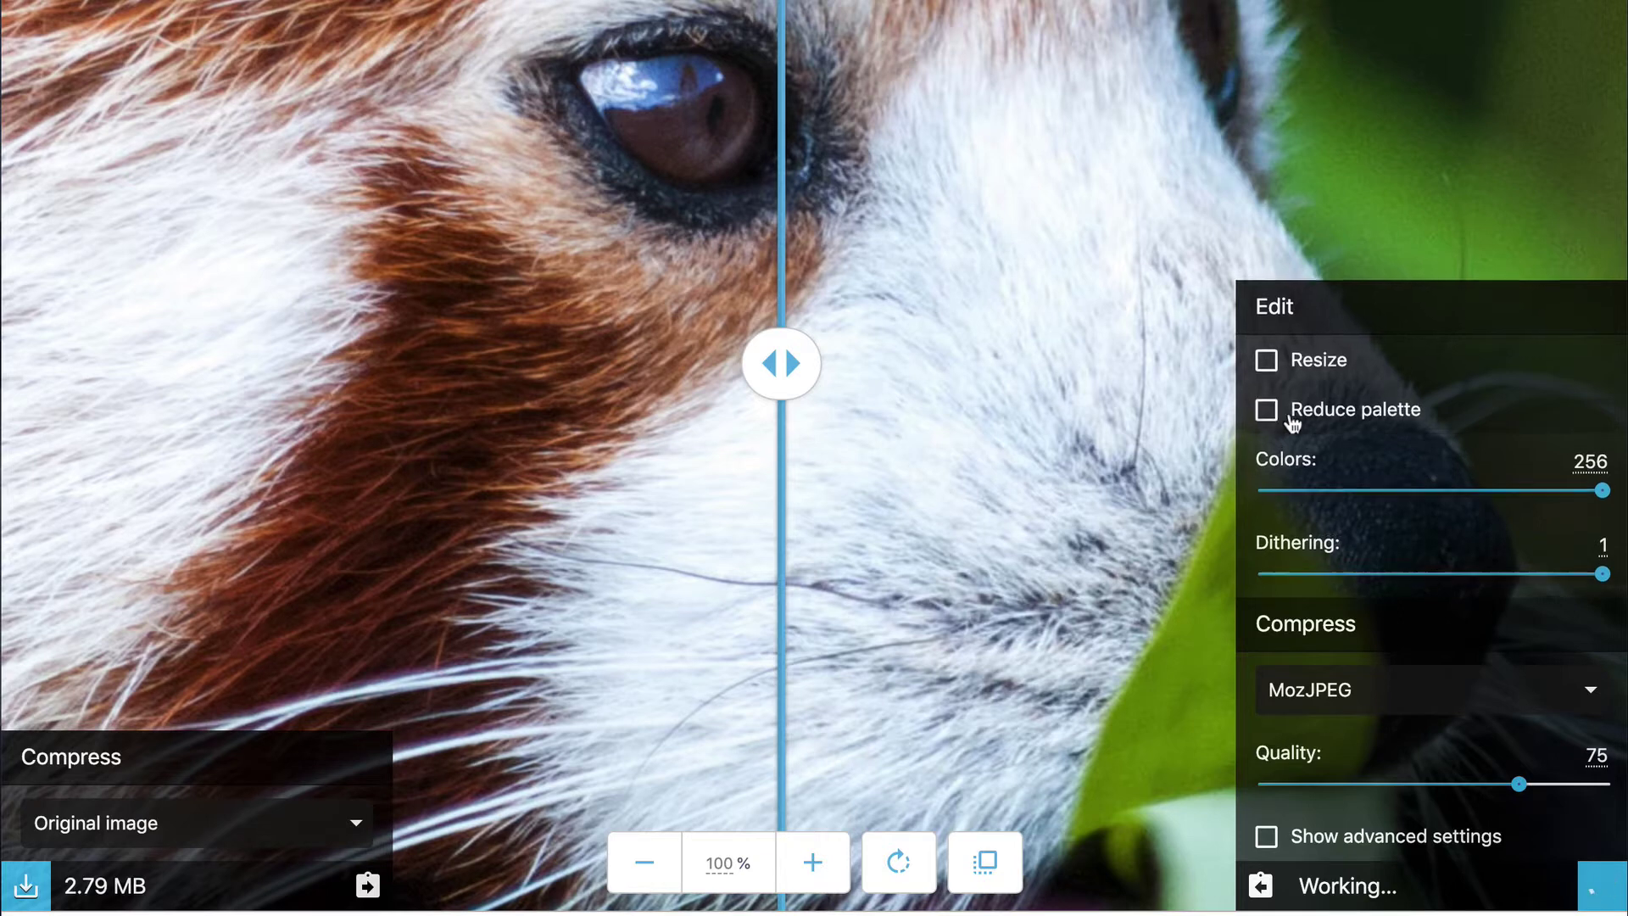
Check the codec list and keep MozJPEG selected at quality 75.
left_click(1590, 694)
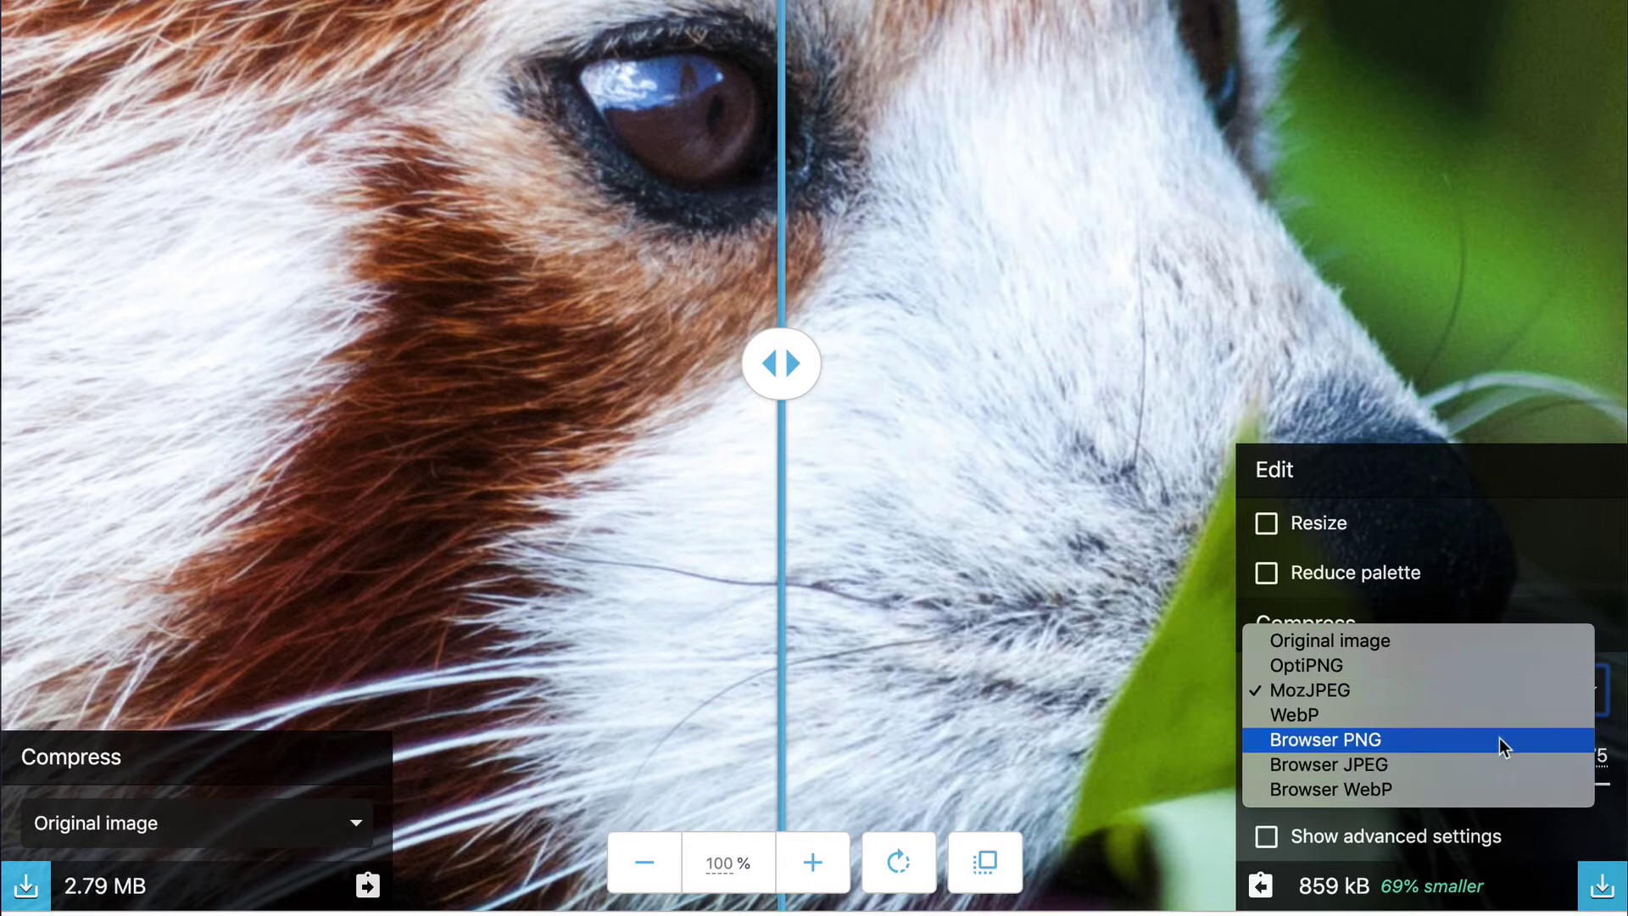
left_click(1475, 692)
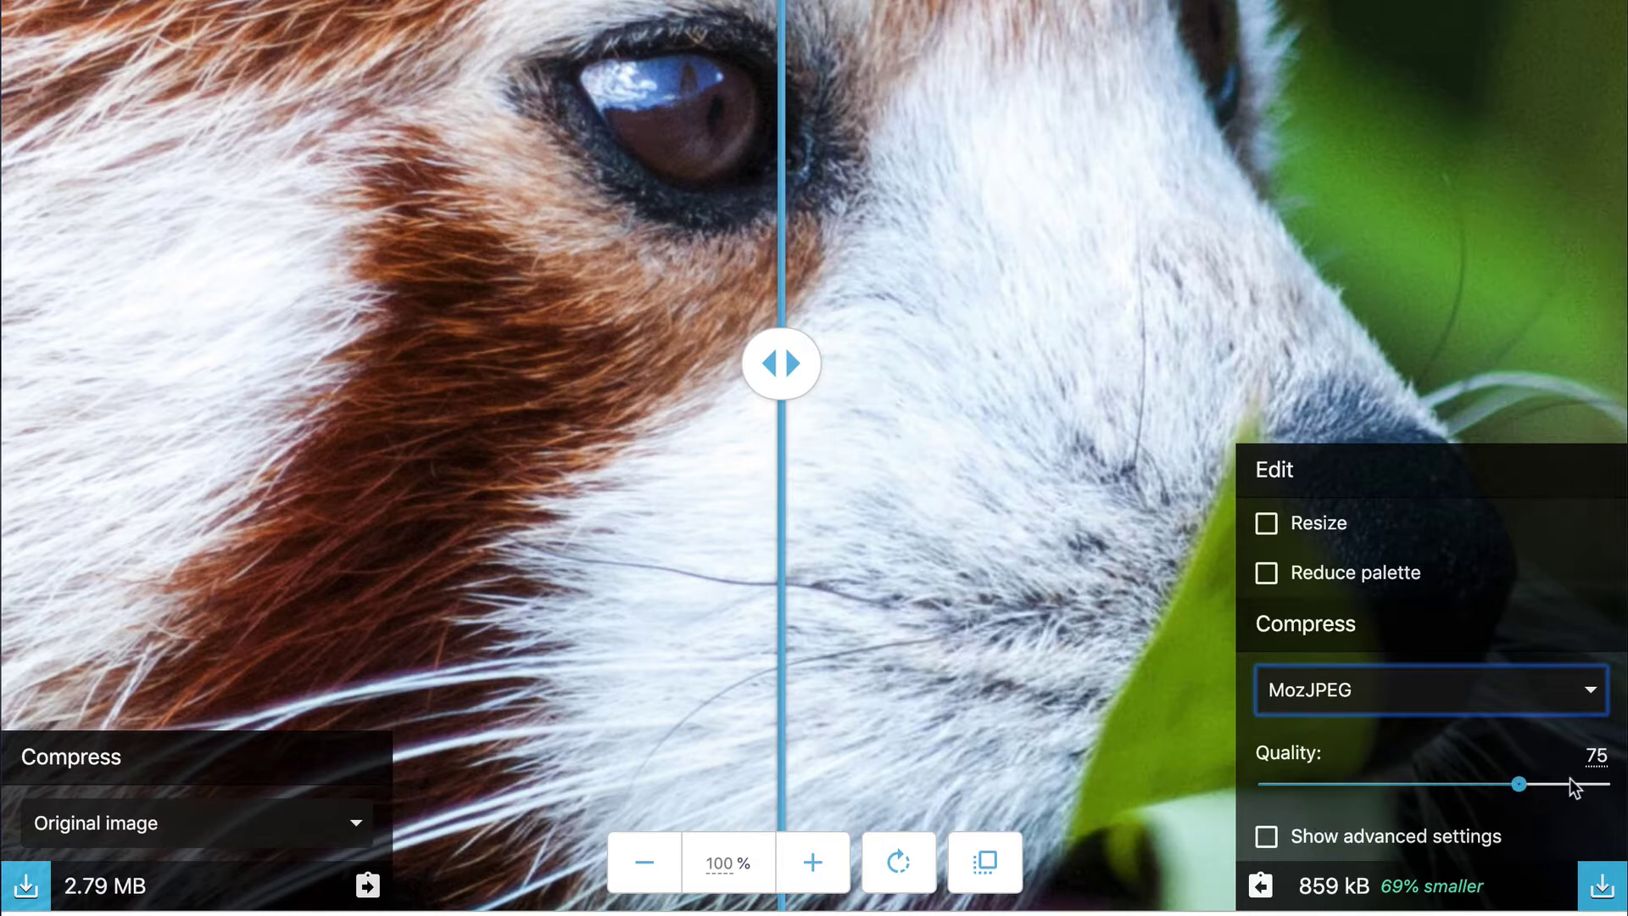
Compare MozJPEG at quality 27 around the nose, then settle on quality 60 (584 kB).
left_click(1521, 785)
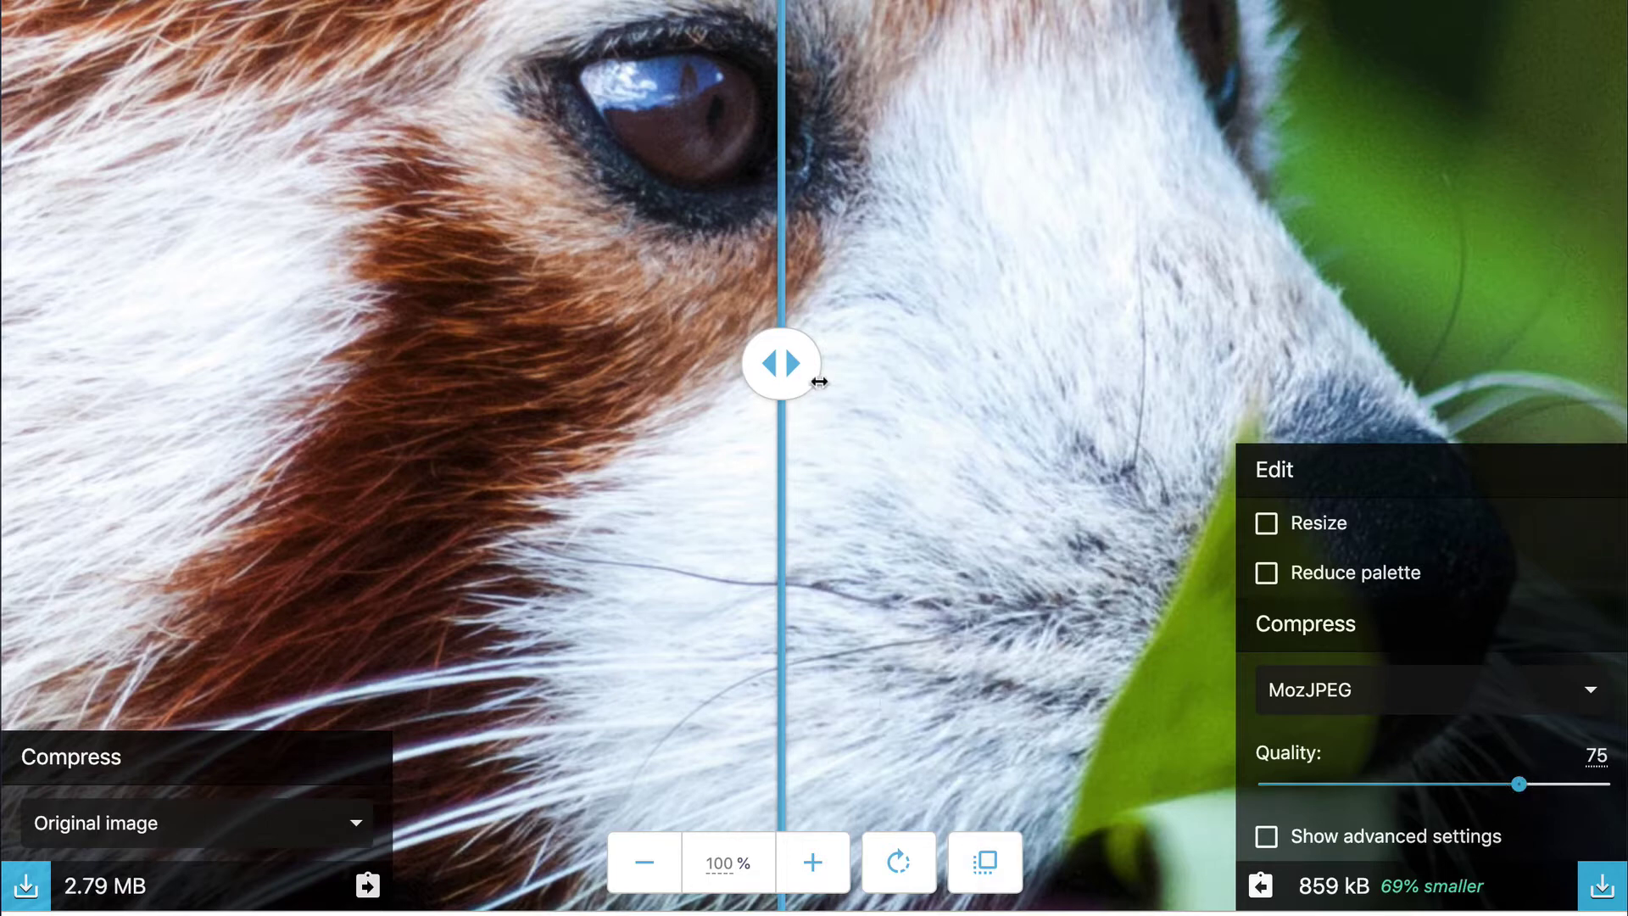
left_click_drag(800, 362, 891, 363)
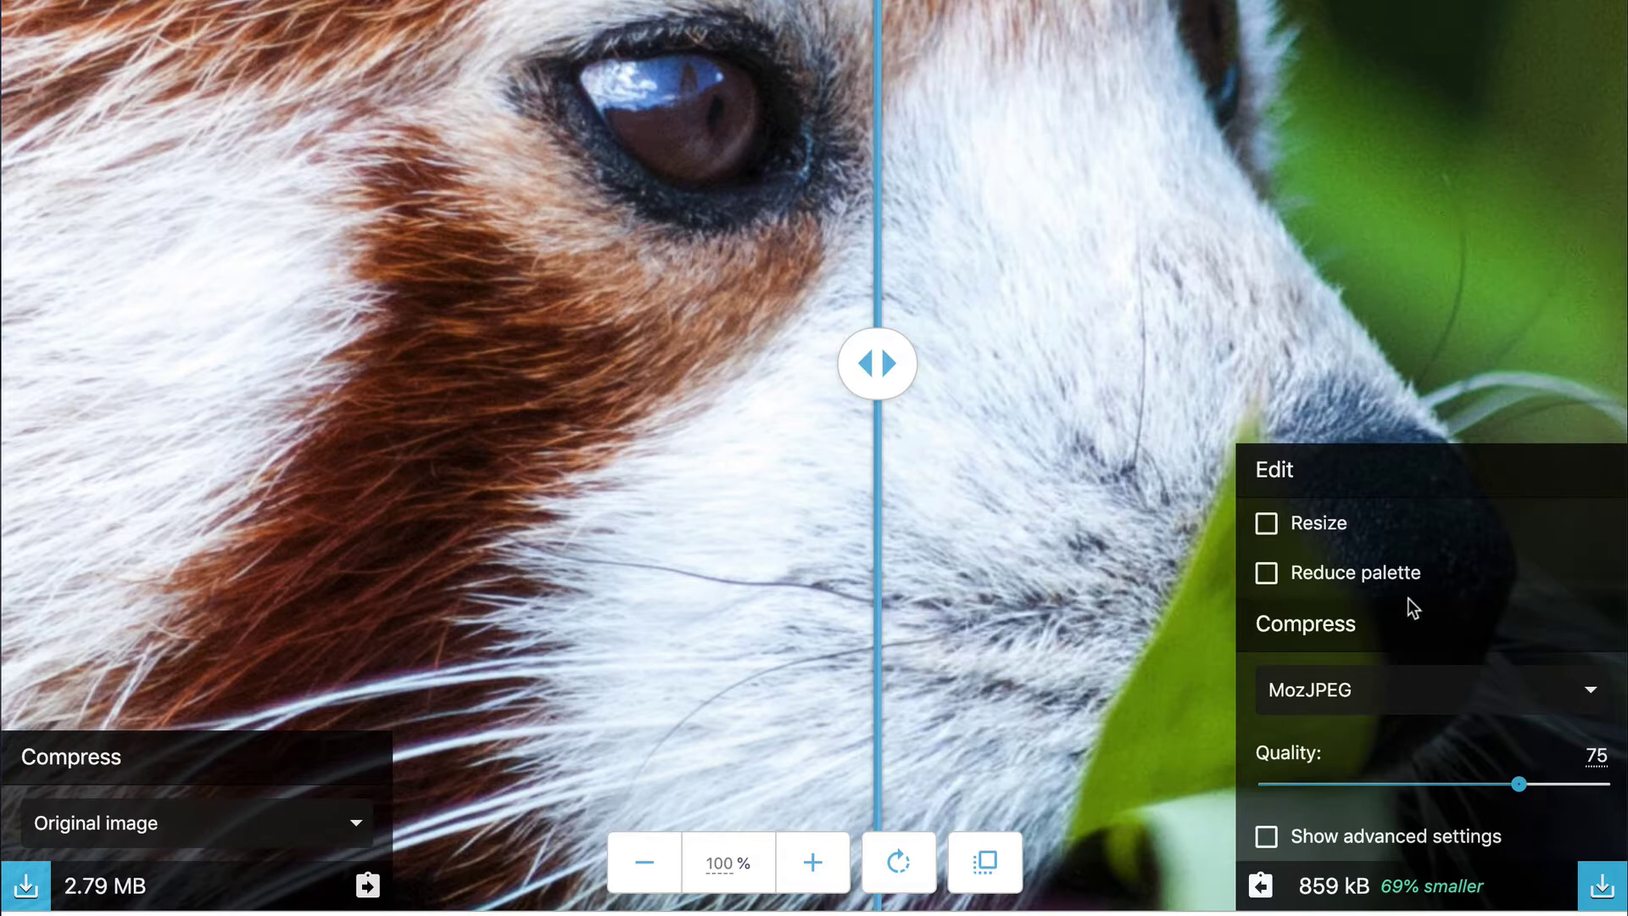
left_click_drag(1519, 784, 1357, 783)
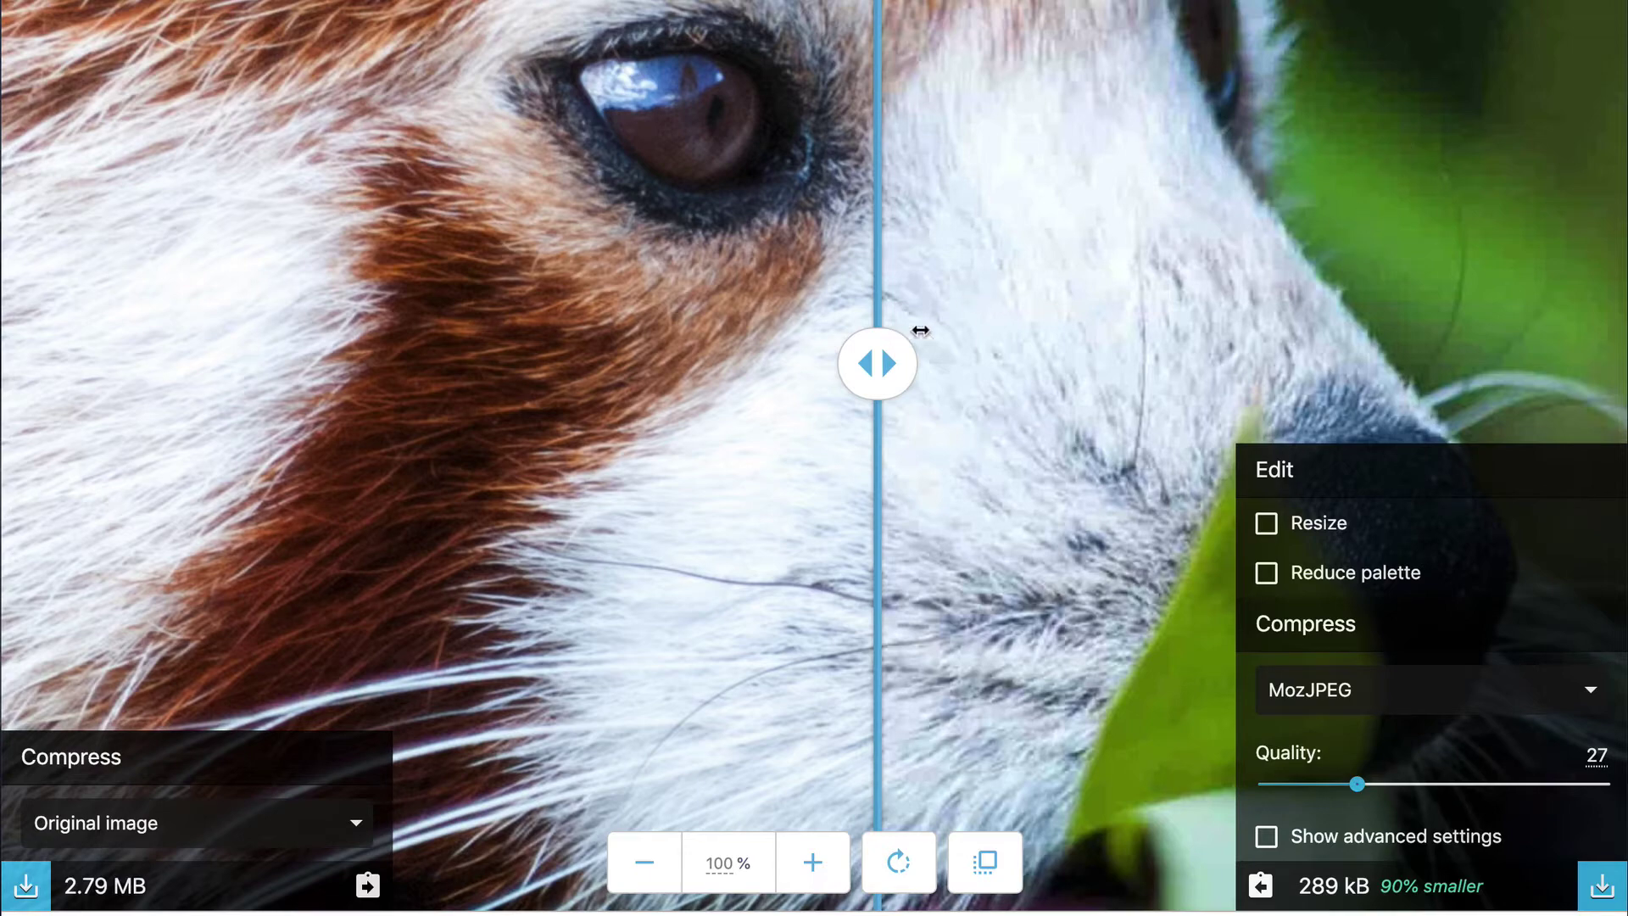
left_click_drag(1103, 217, 927, 209)
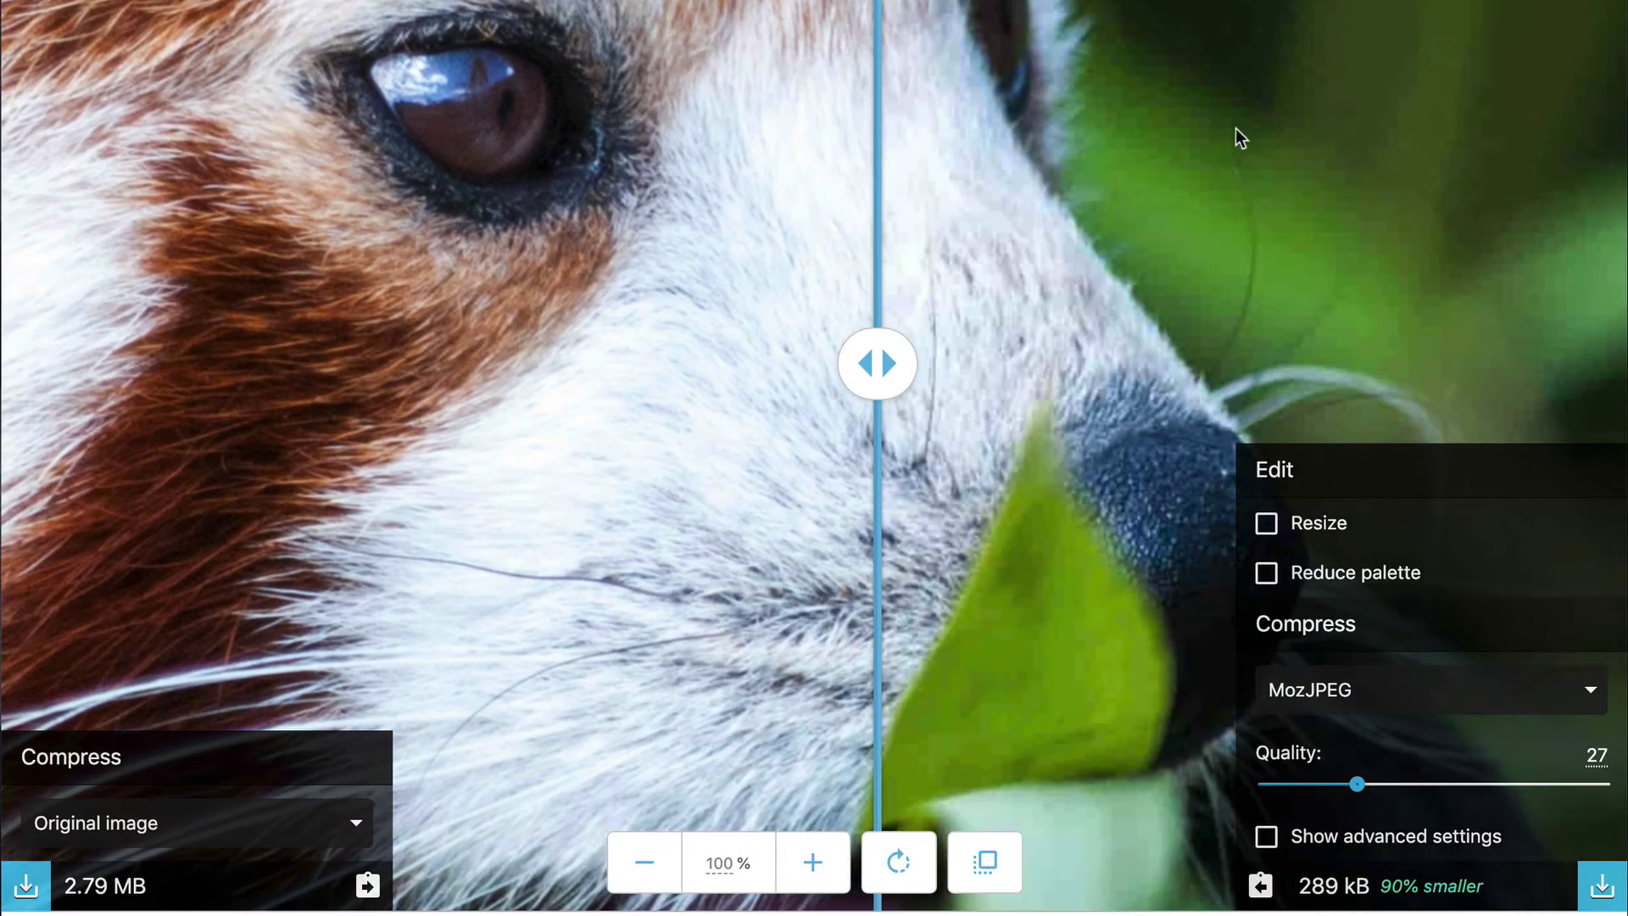
left_click_drag(899, 356, 967, 353)
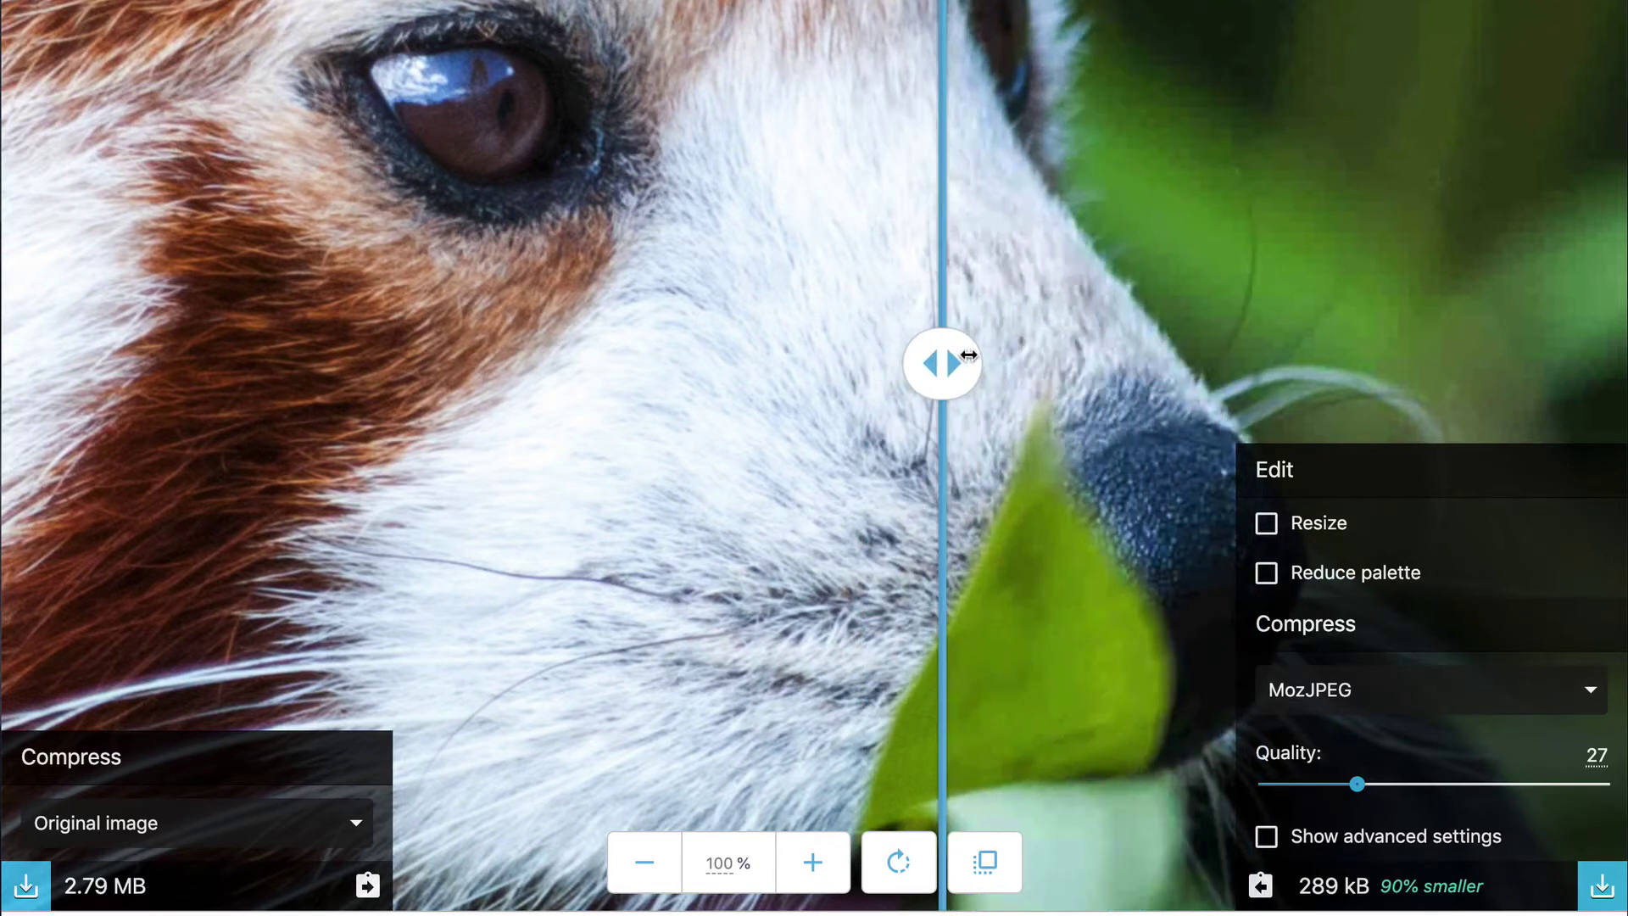
left_click(1468, 784)
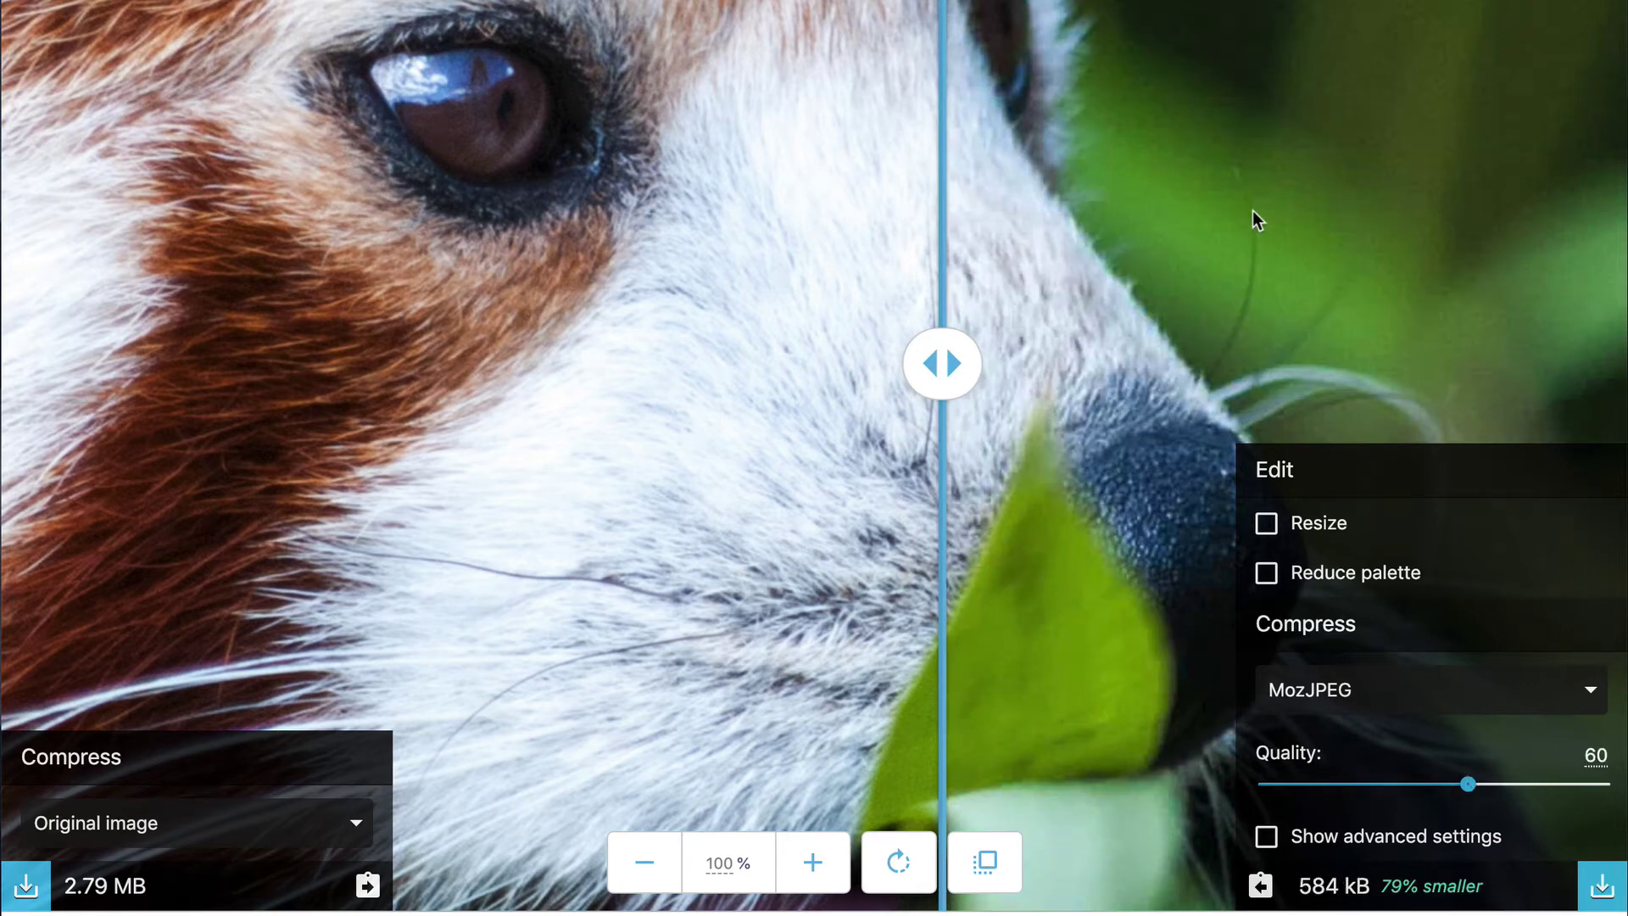
left_click_drag(976, 338, 1116, 357)
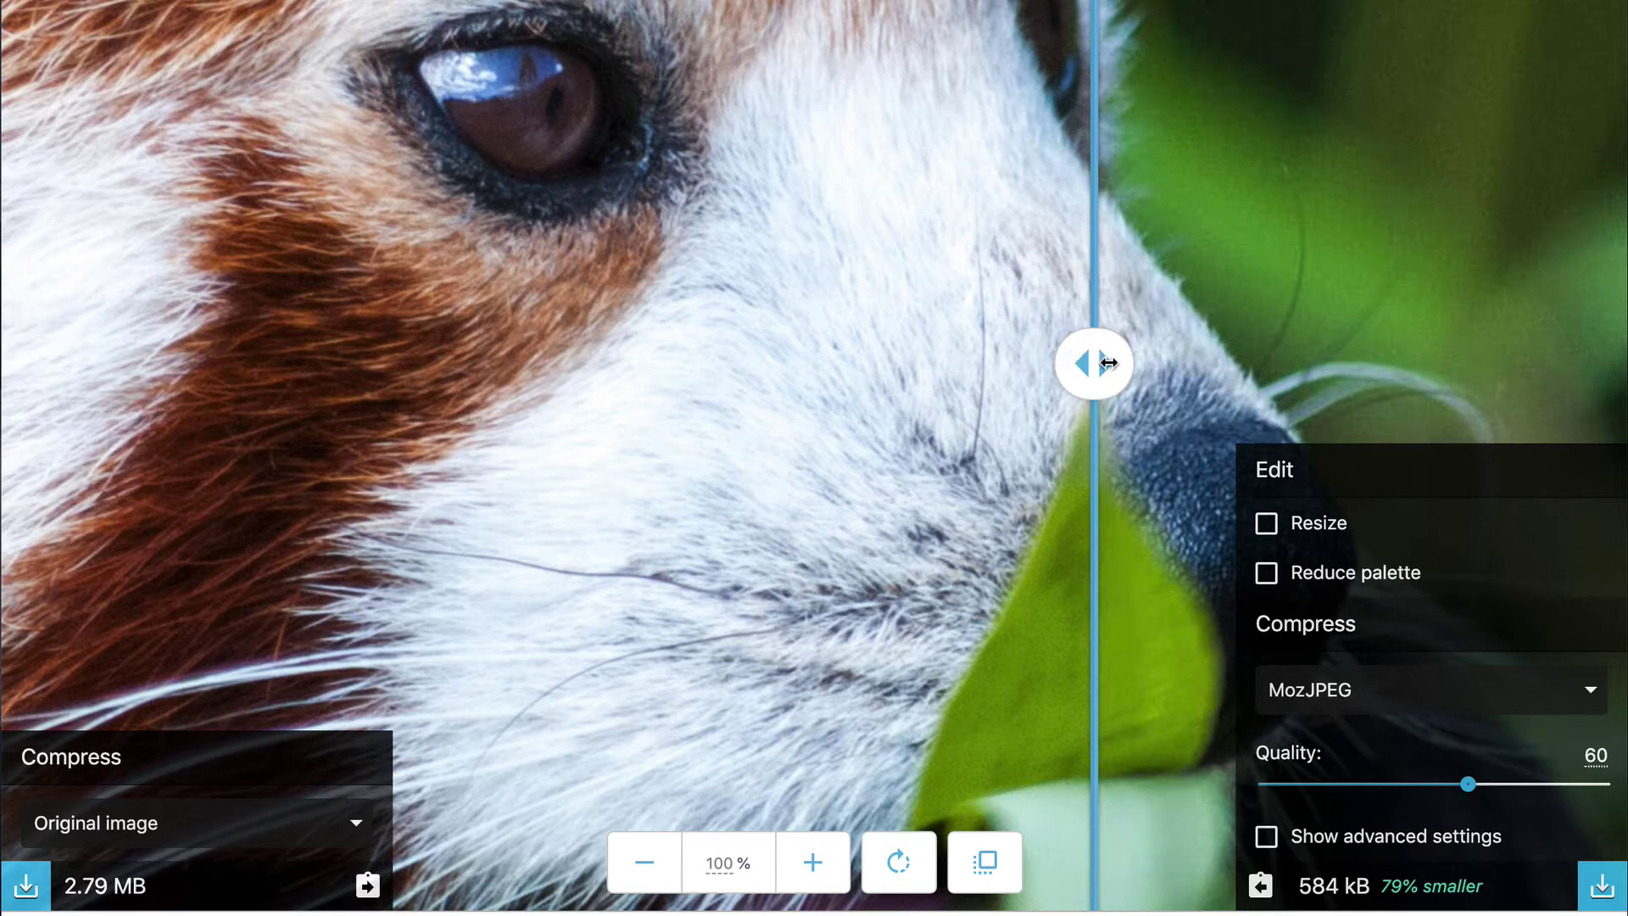
left_click_drag(1108, 363, 1003, 364)
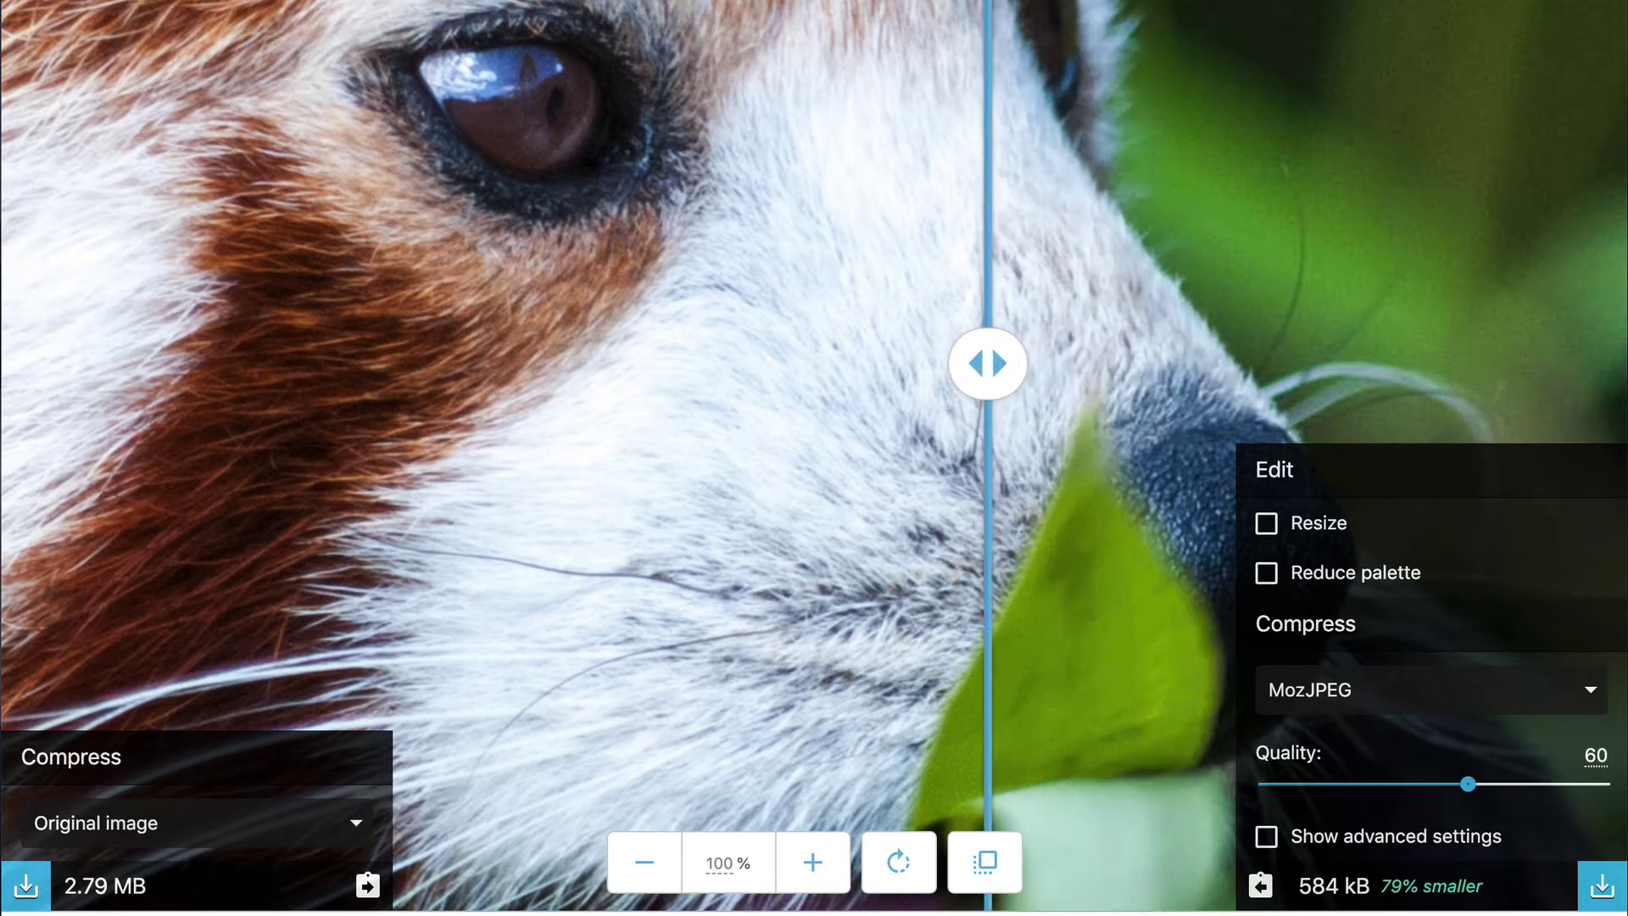
Switch the codec to WebP (quality 75, 705 kB) and show its advanced settings.
left_click(1584, 691)
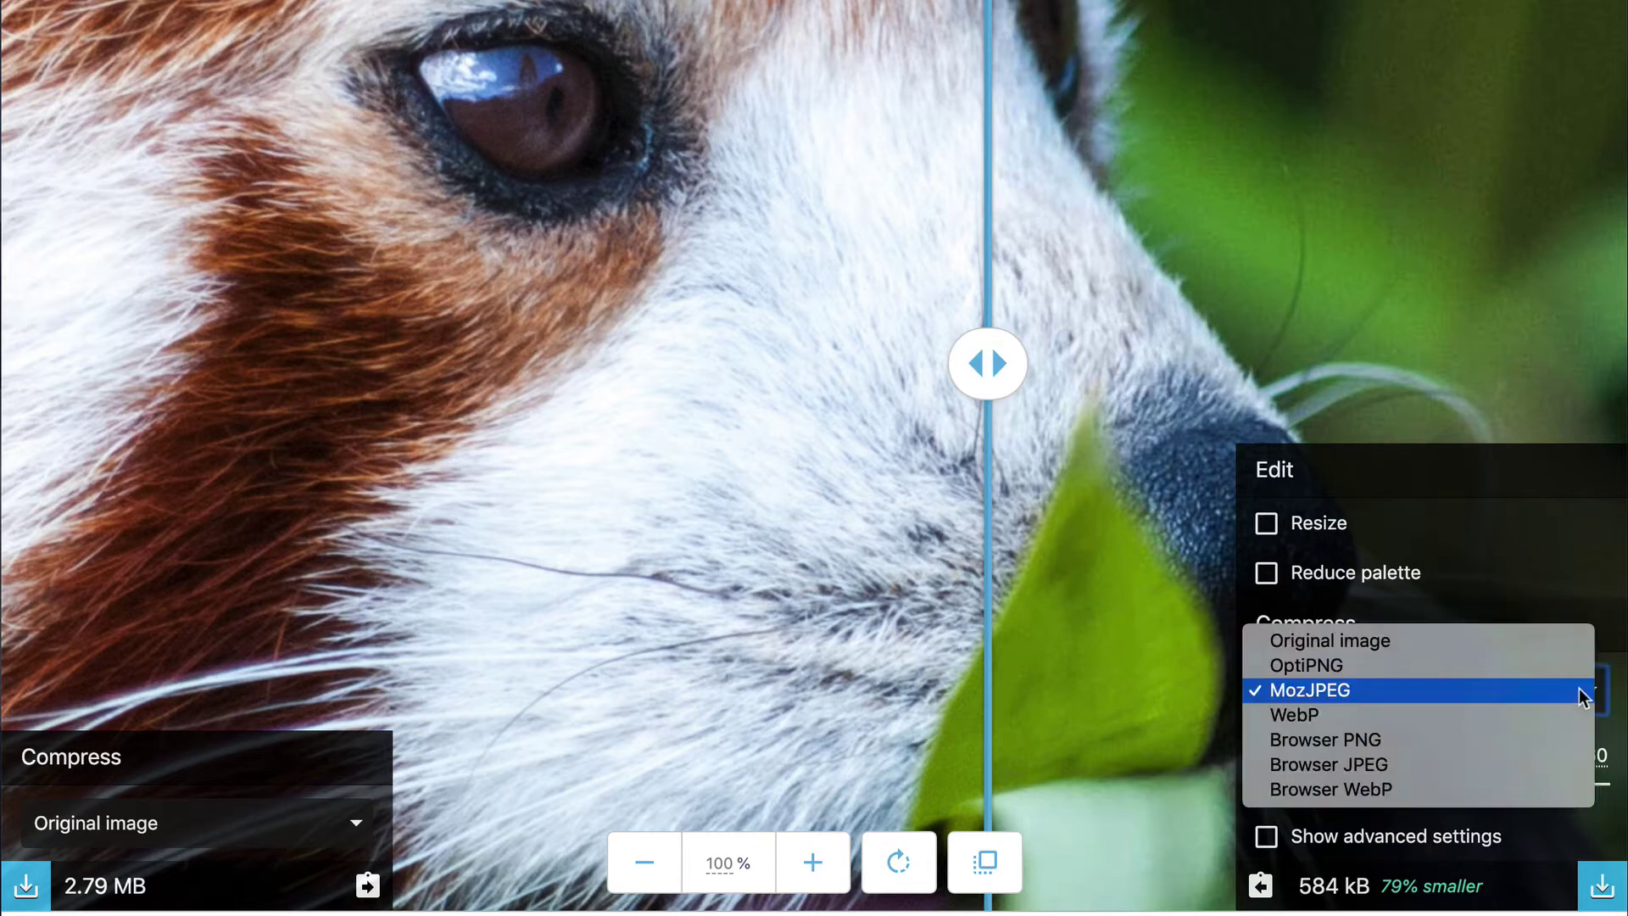
left_click(1494, 715)
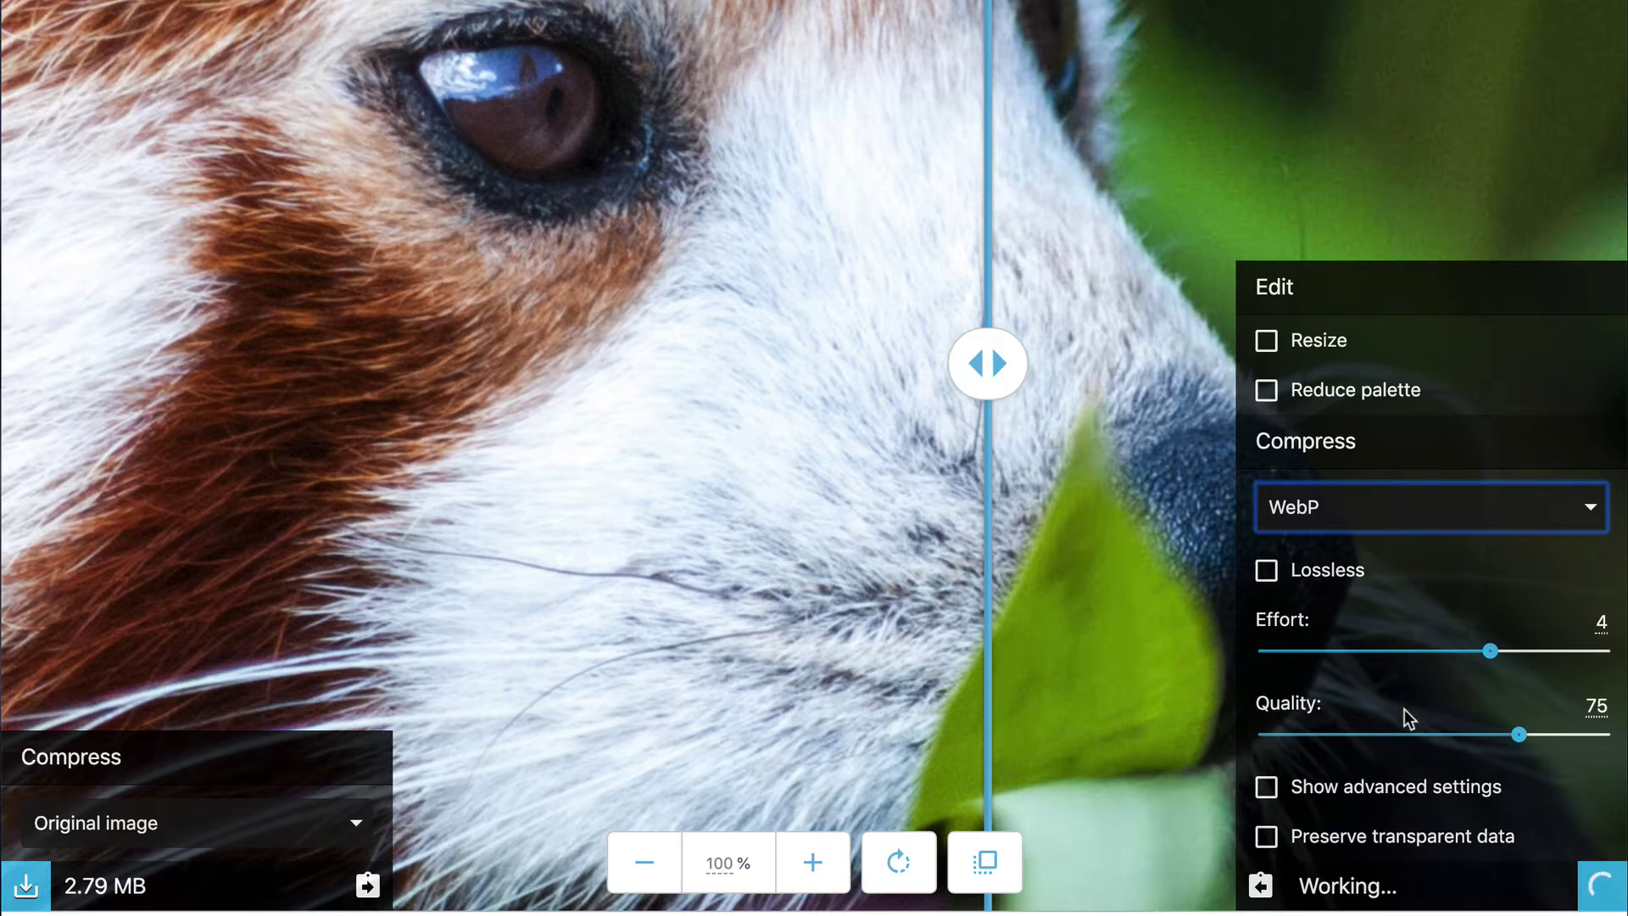
left_click(1266, 787)
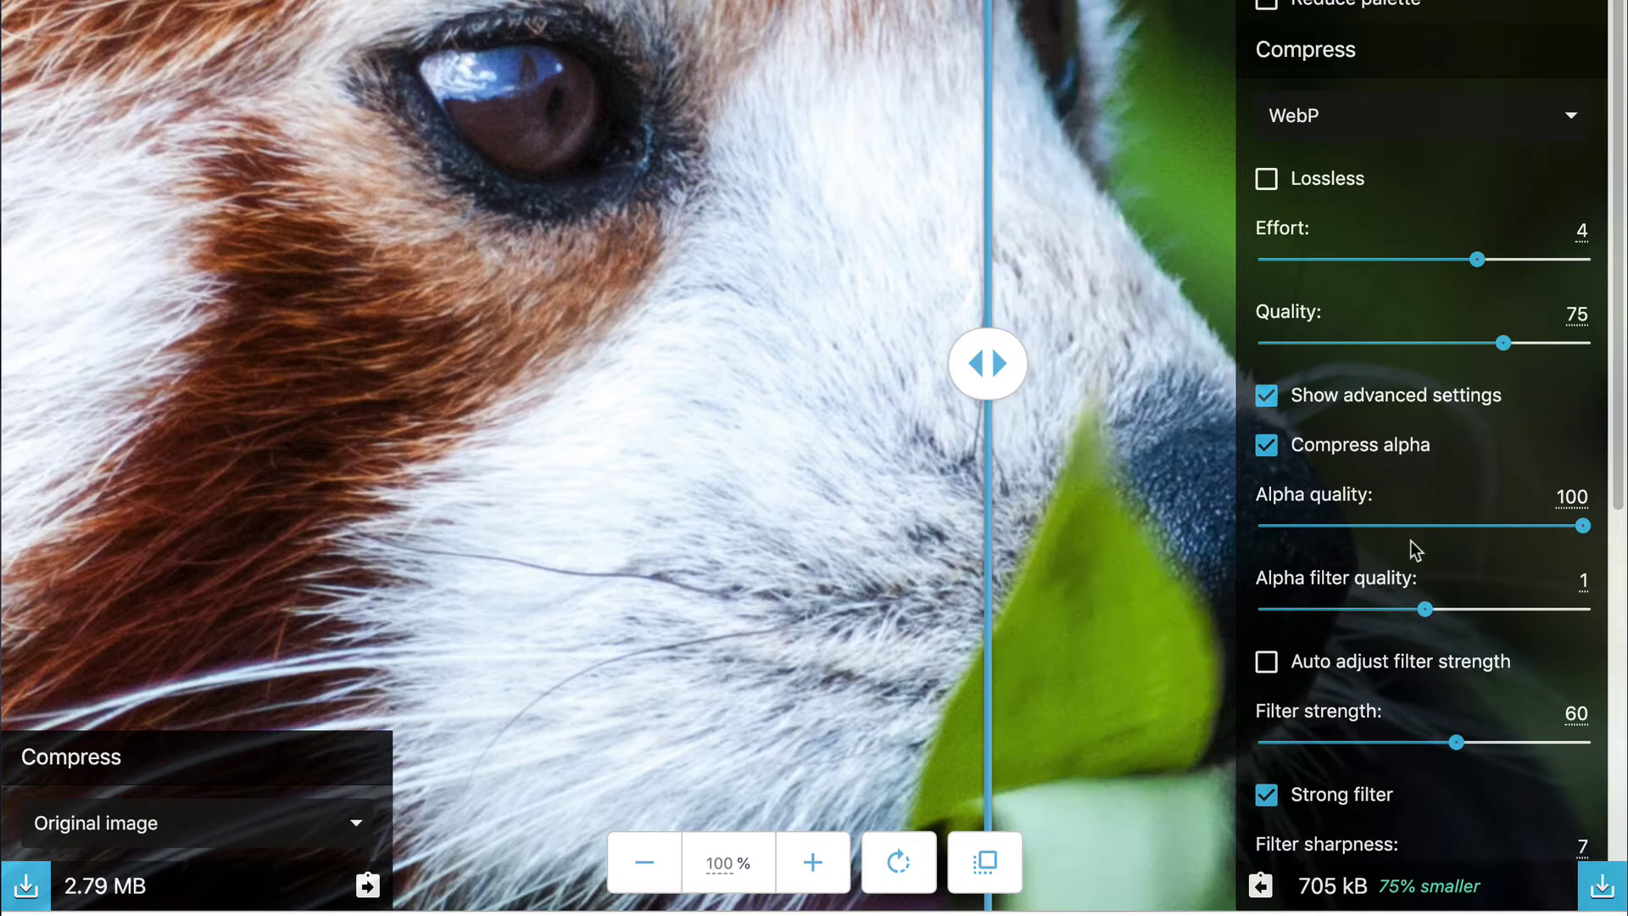
scroll(1381, 607, "down", 3)
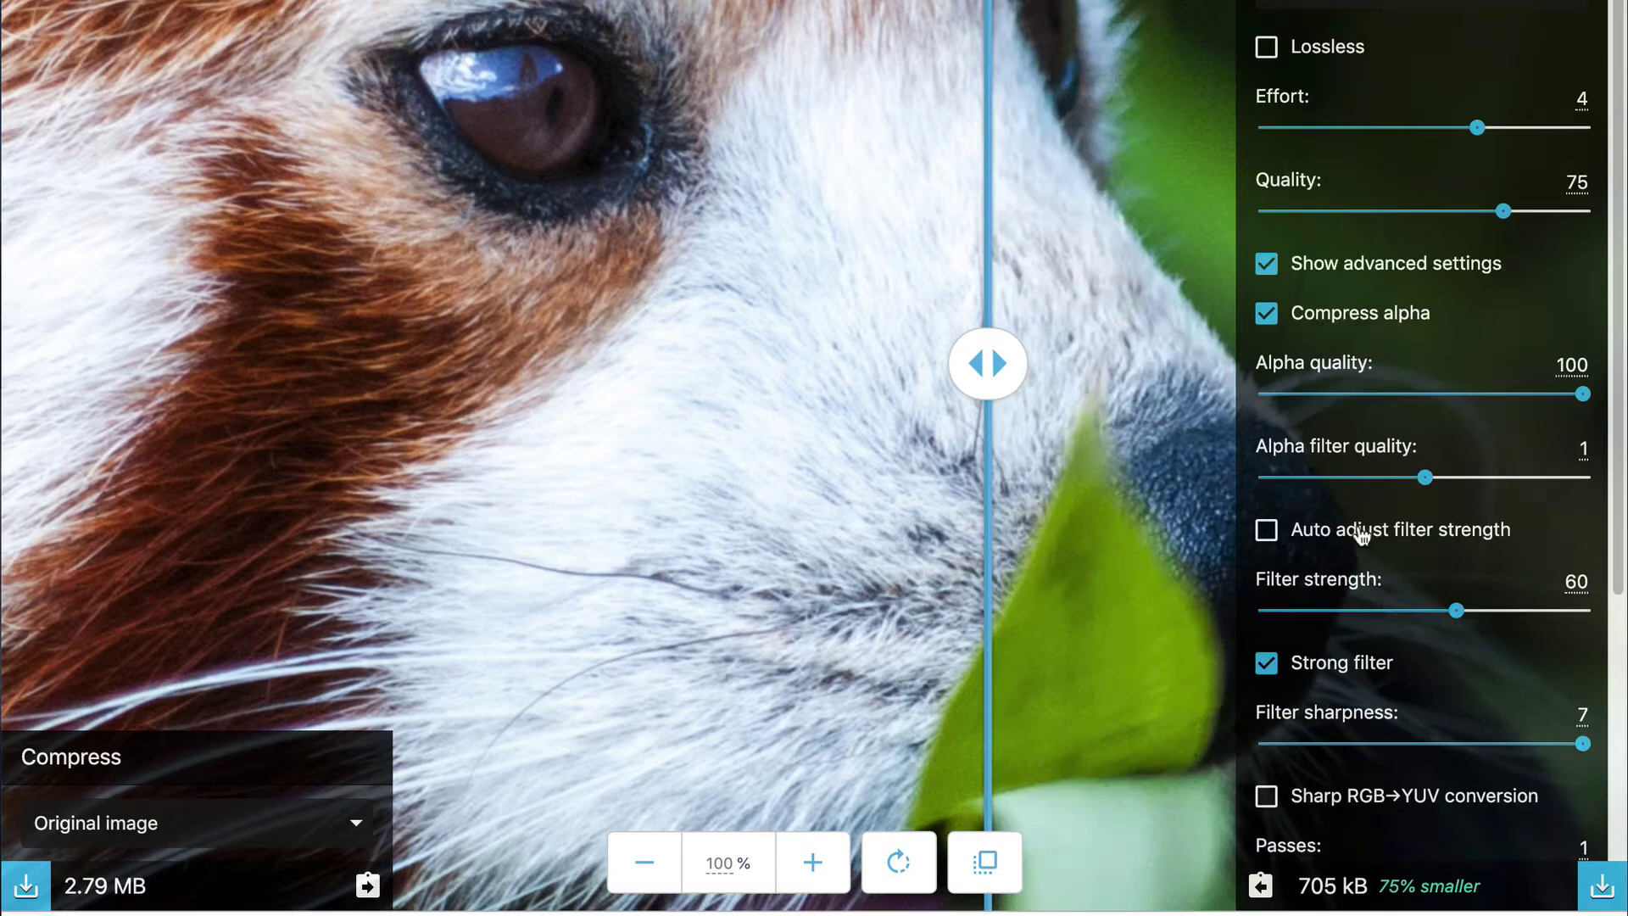
scroll(1450, 540, "down", 2)
scroll(1449, 536, "down", 8)
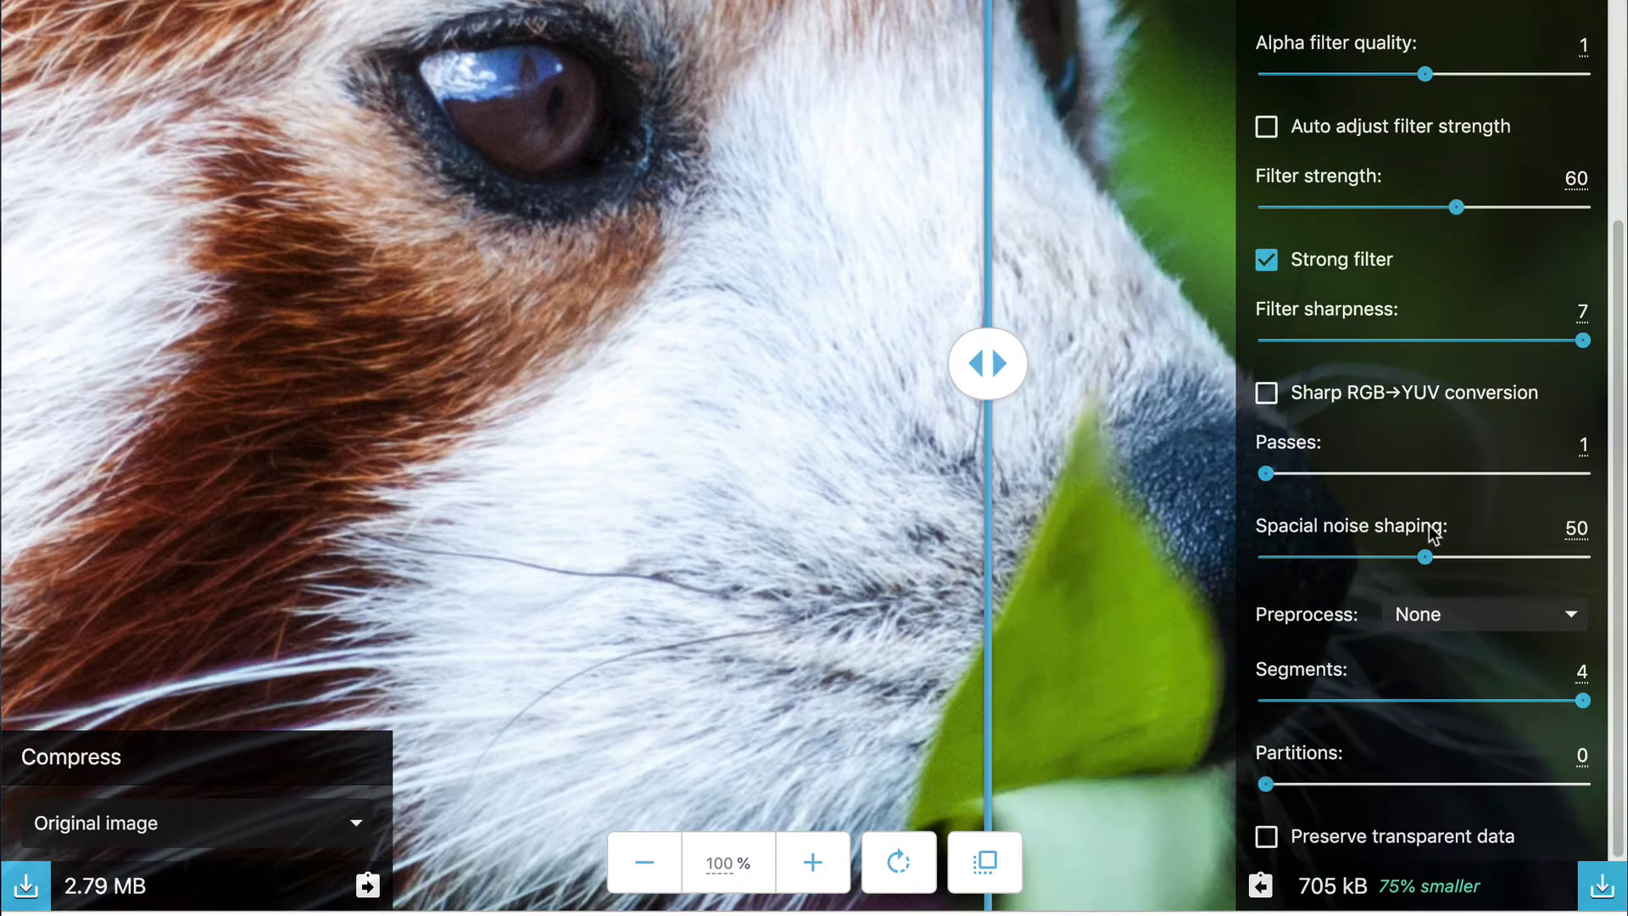
scroll(1433, 534, "up", 6)
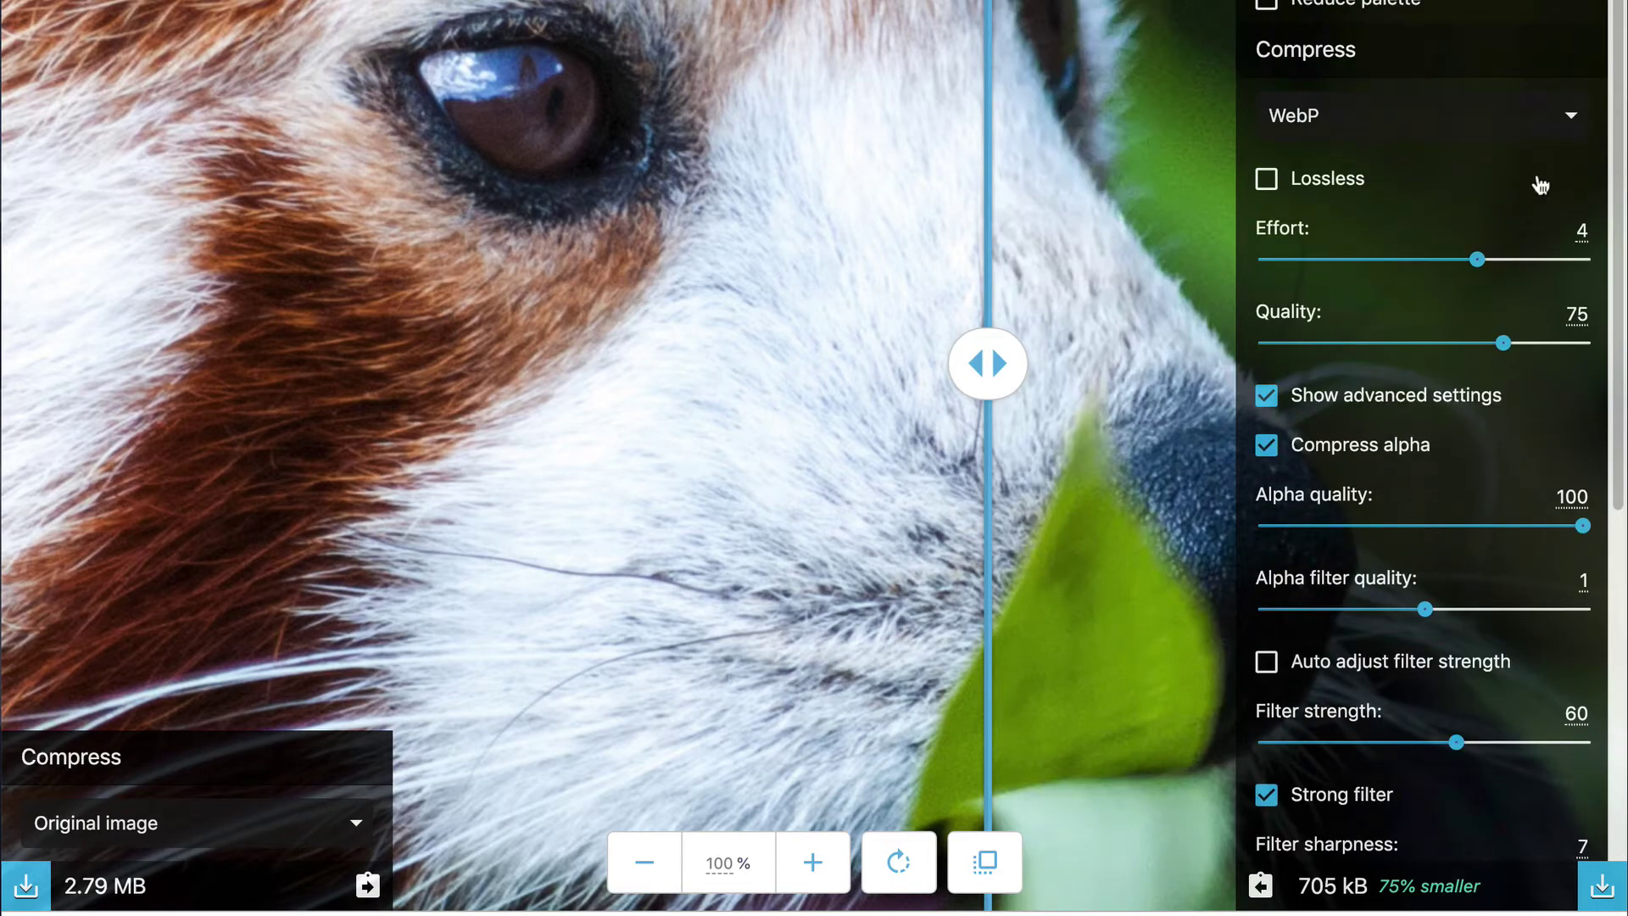
Try Browser PNG, return to MozJPEG quality 75 (859 kB), and compare with the divider.
left_click(1568, 117)
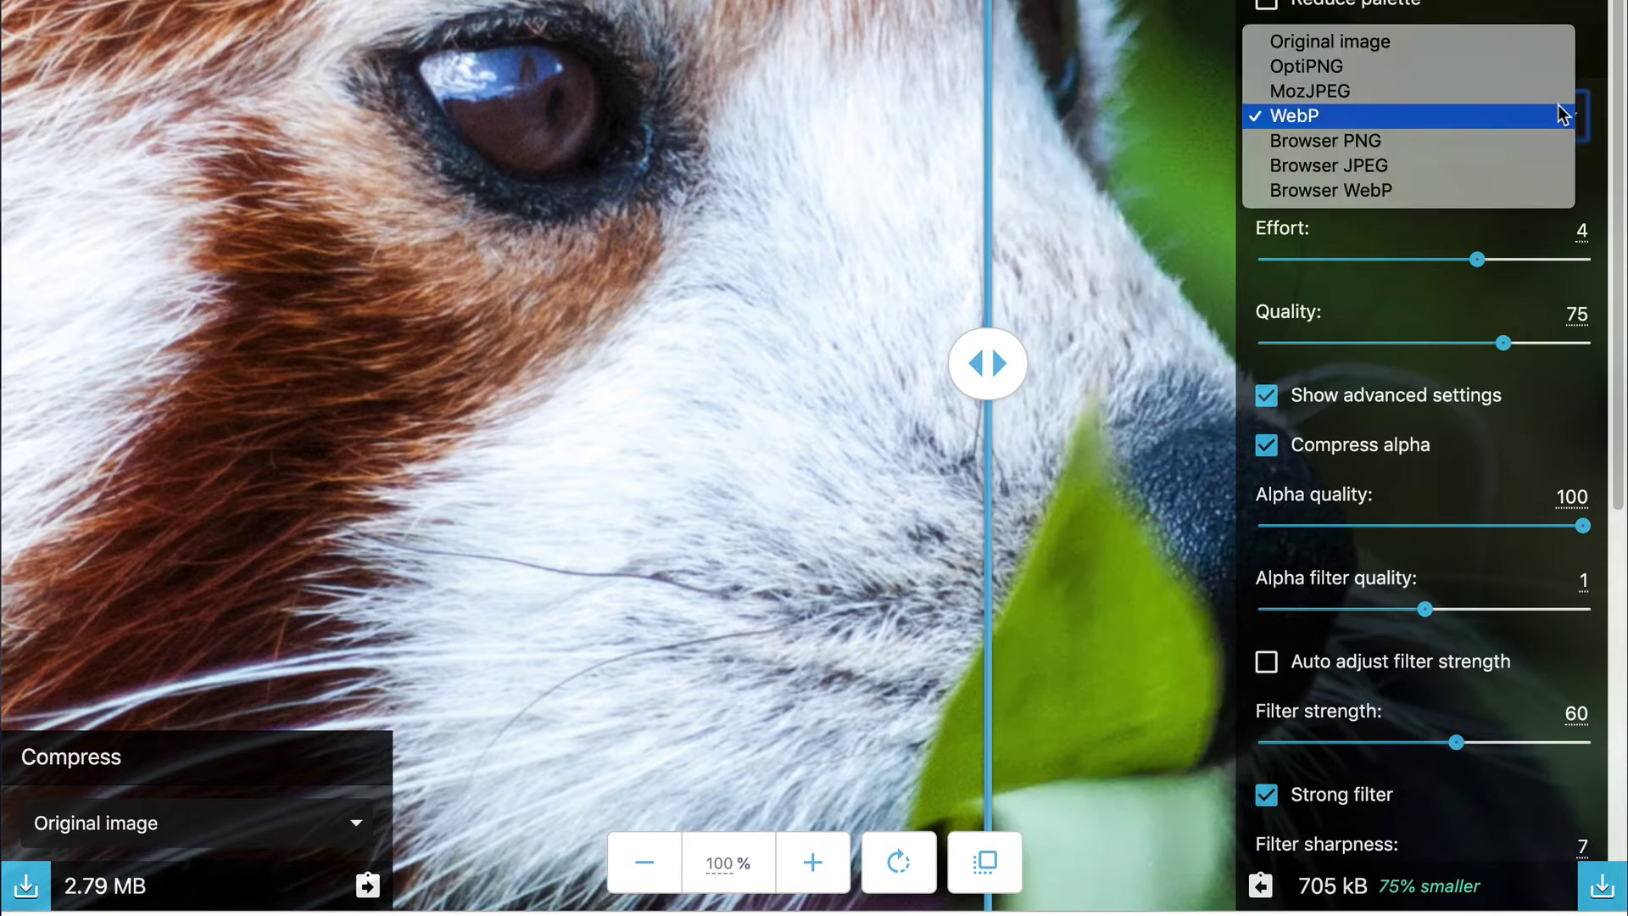
left_click(1516, 141)
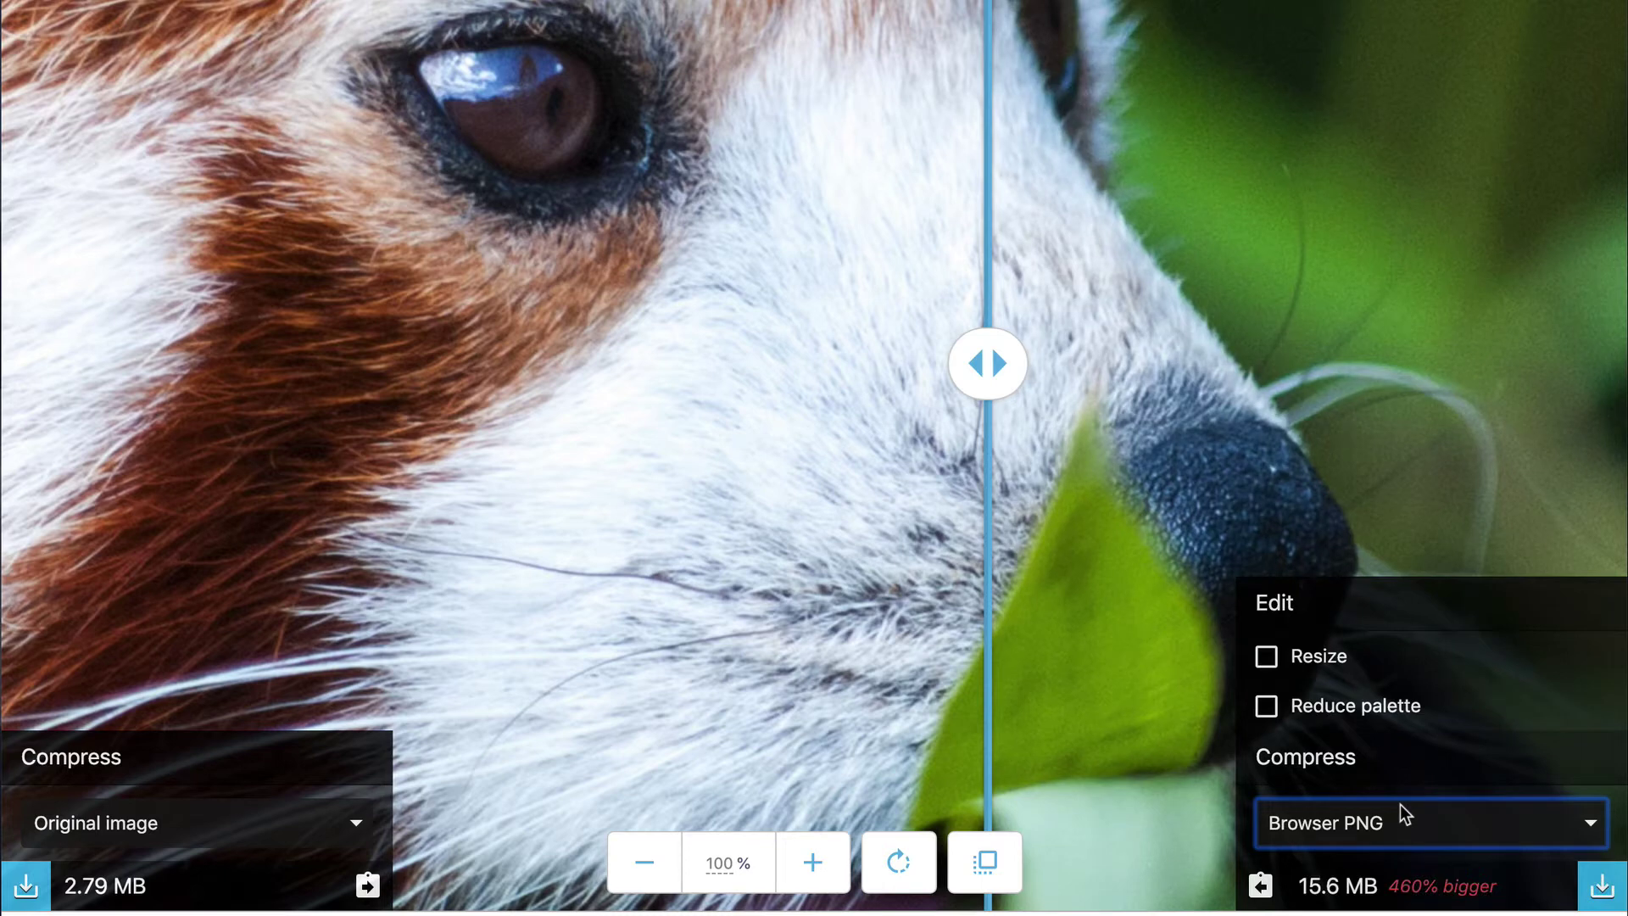
left_click(1555, 730)
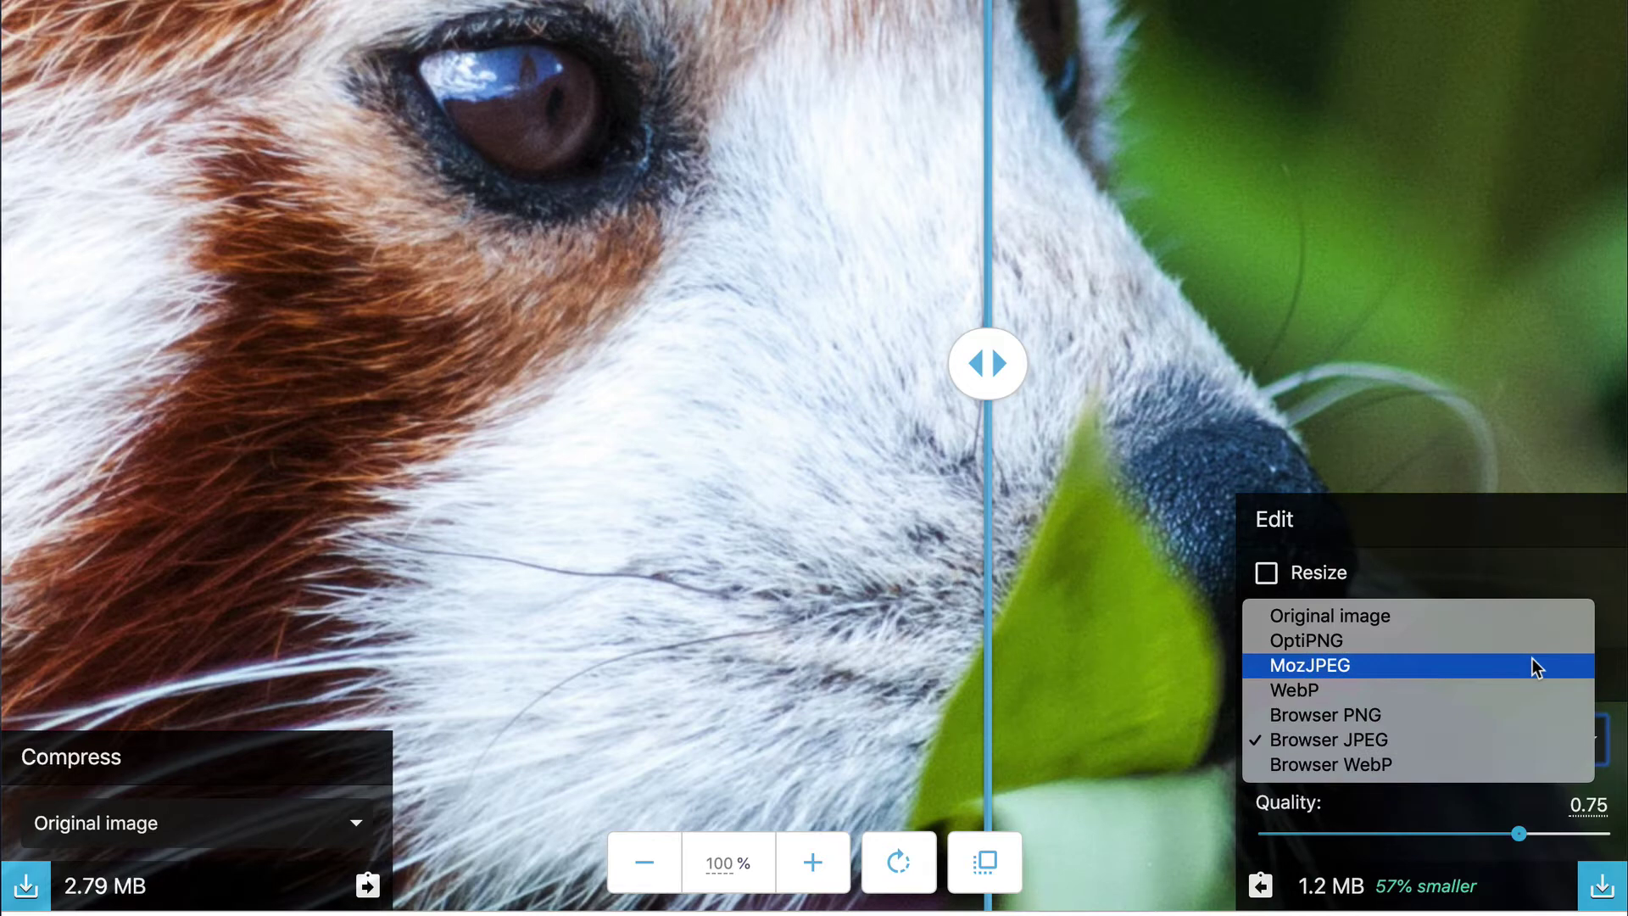
left_click(1533, 668)
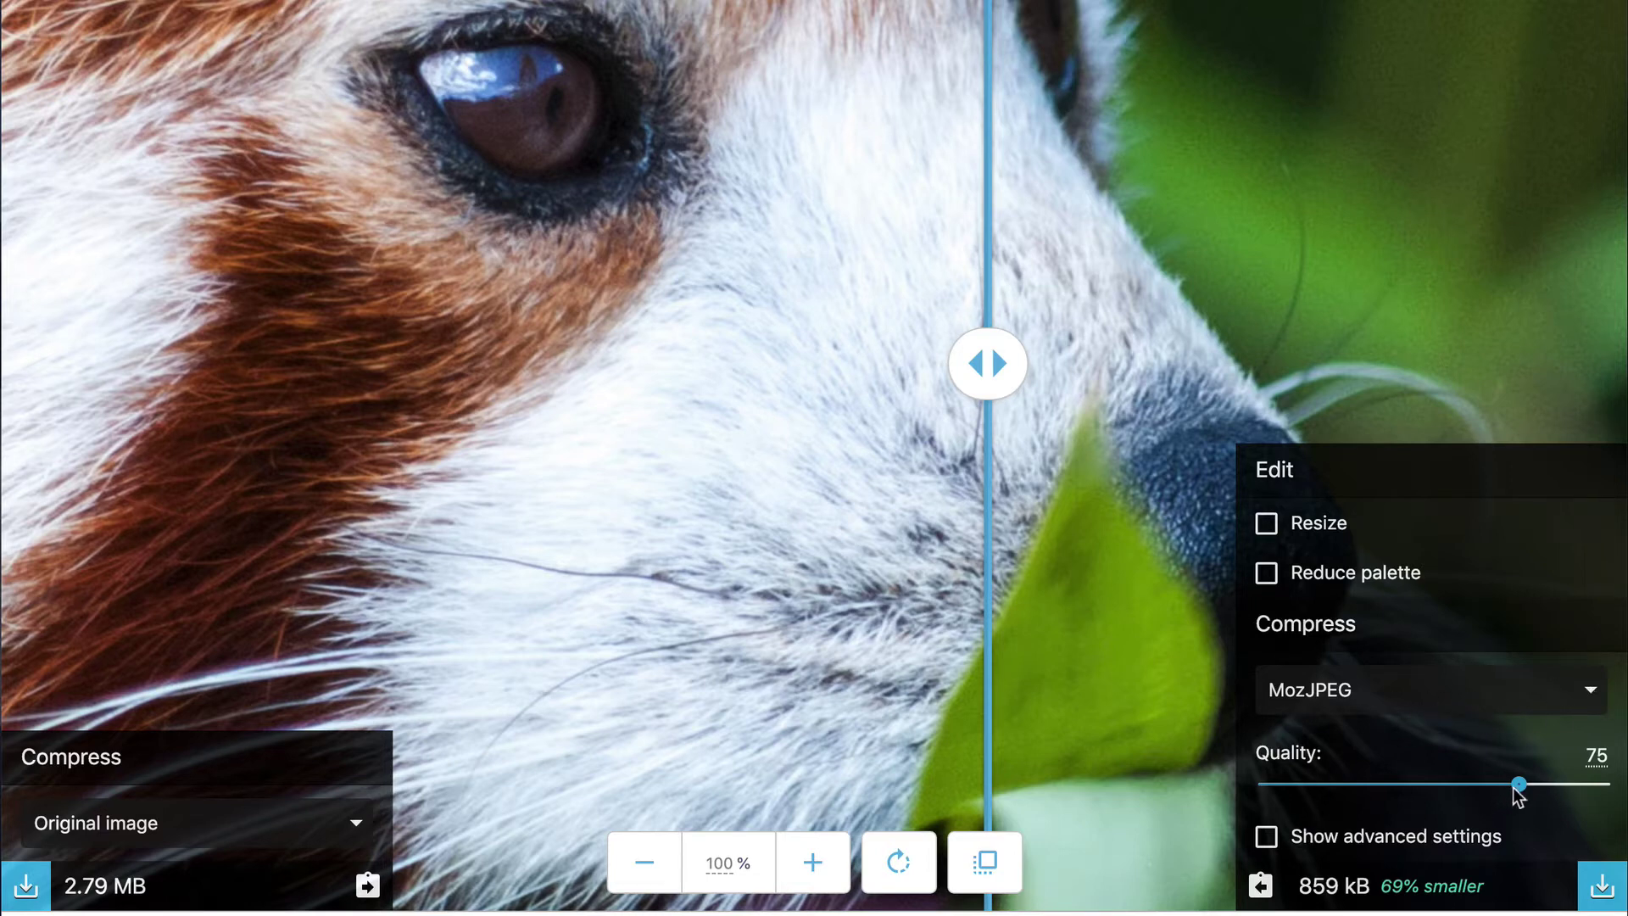
left_click_drag(988, 364, 924, 363)
Zoom the comparison to about 200% and drag the divider across the white fur.
scroll(1001, 378, "down", 1)
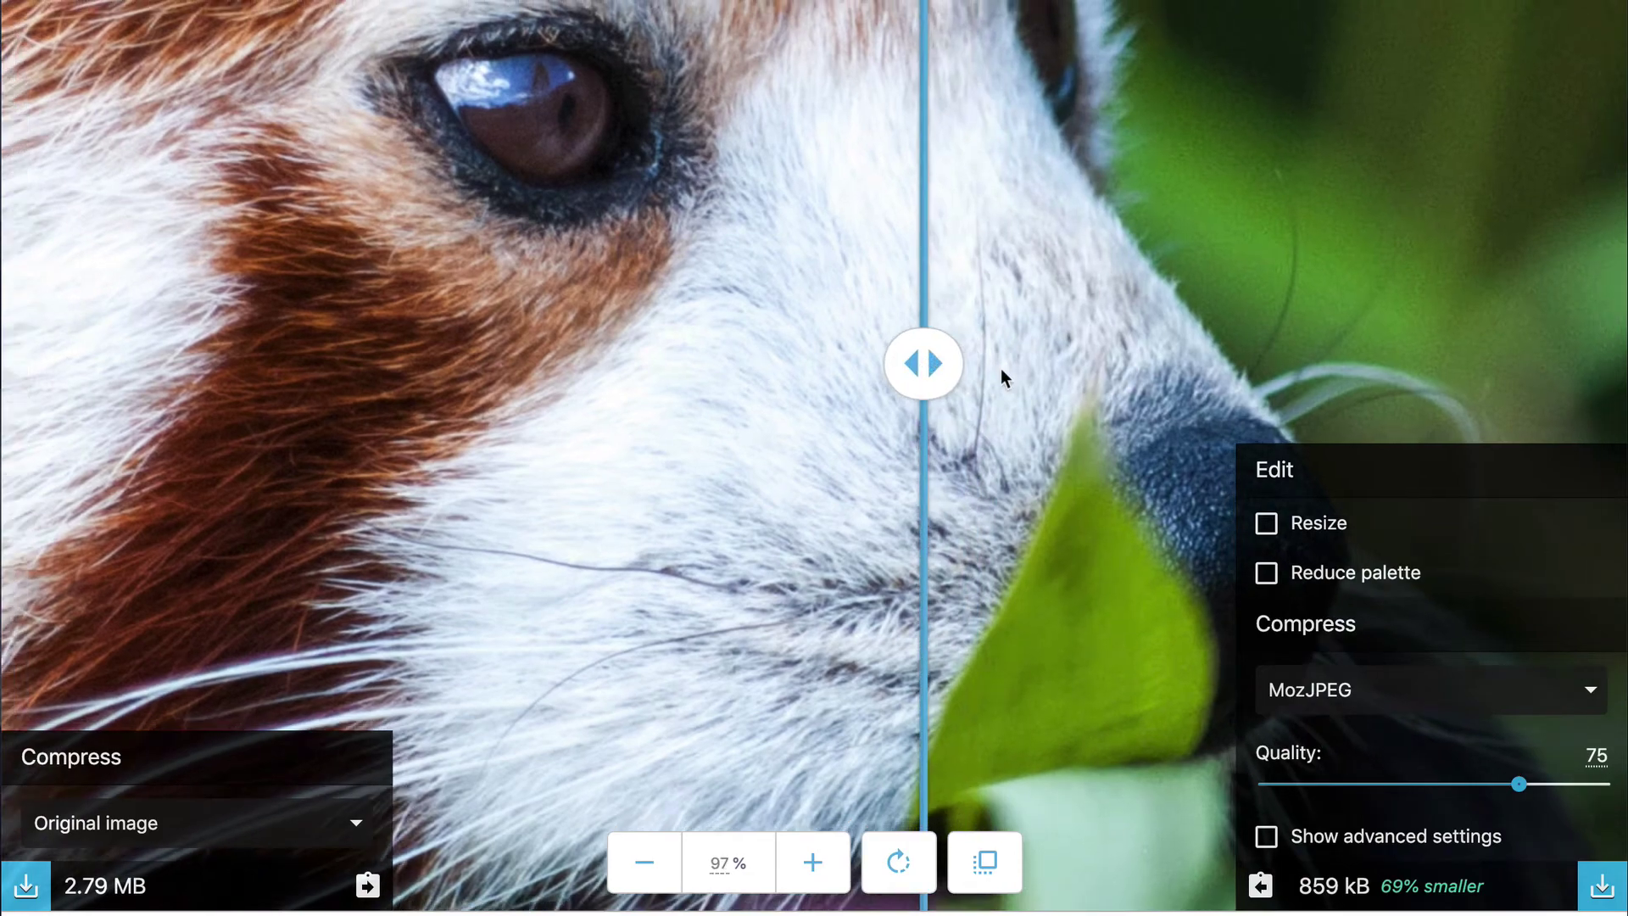
scroll(1001, 368, "down", 5)
scroll(997, 365, "up", 8)
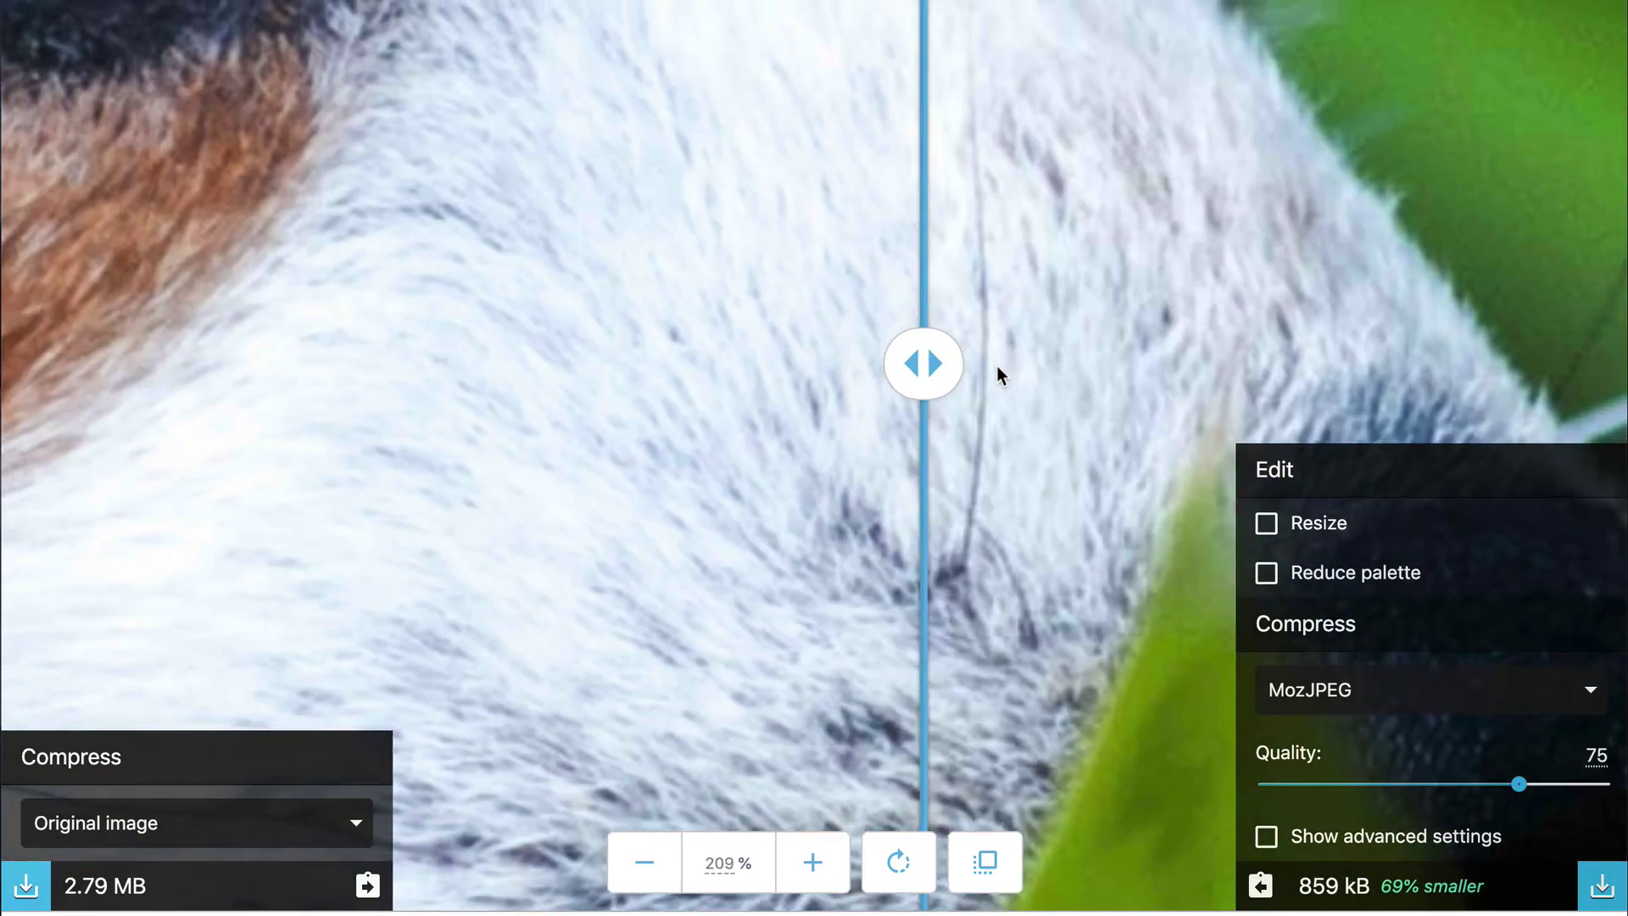
scroll(998, 370, "down", 3)
scroll(997, 370, "up", 4)
mouse_move(927, 348)
left_mouse_down()
mouse_move(1200, 330)
mouse_move(921, 339)
left_mouse_up()
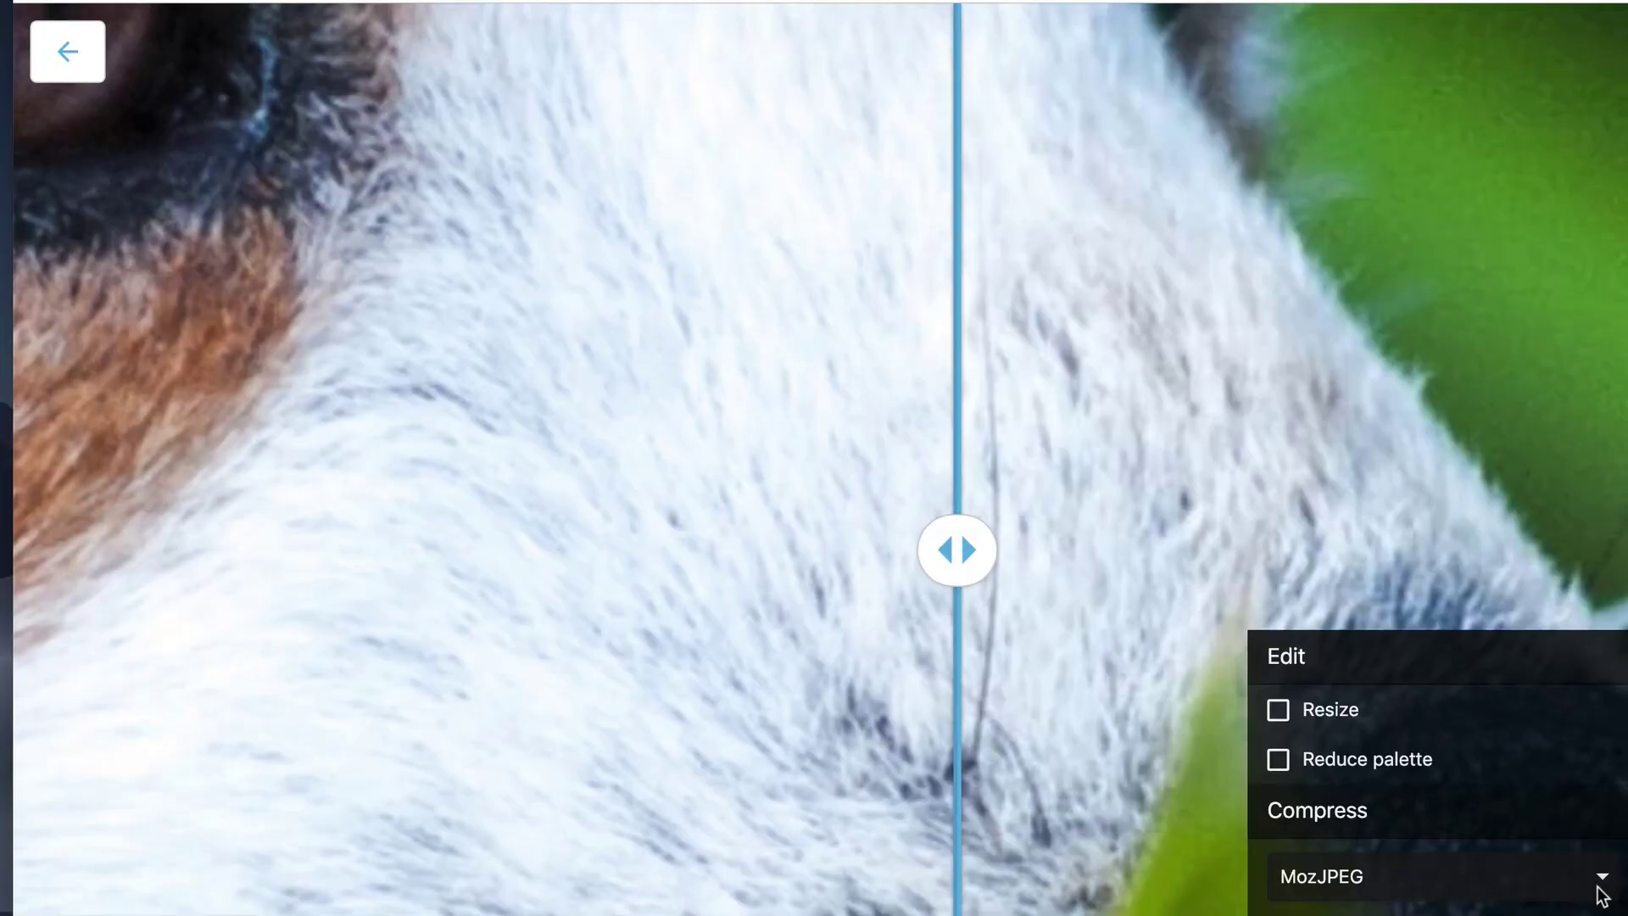
Switch the codec to WebP and test Lossless, leaving it off at quality 75.
left_click(1600, 887)
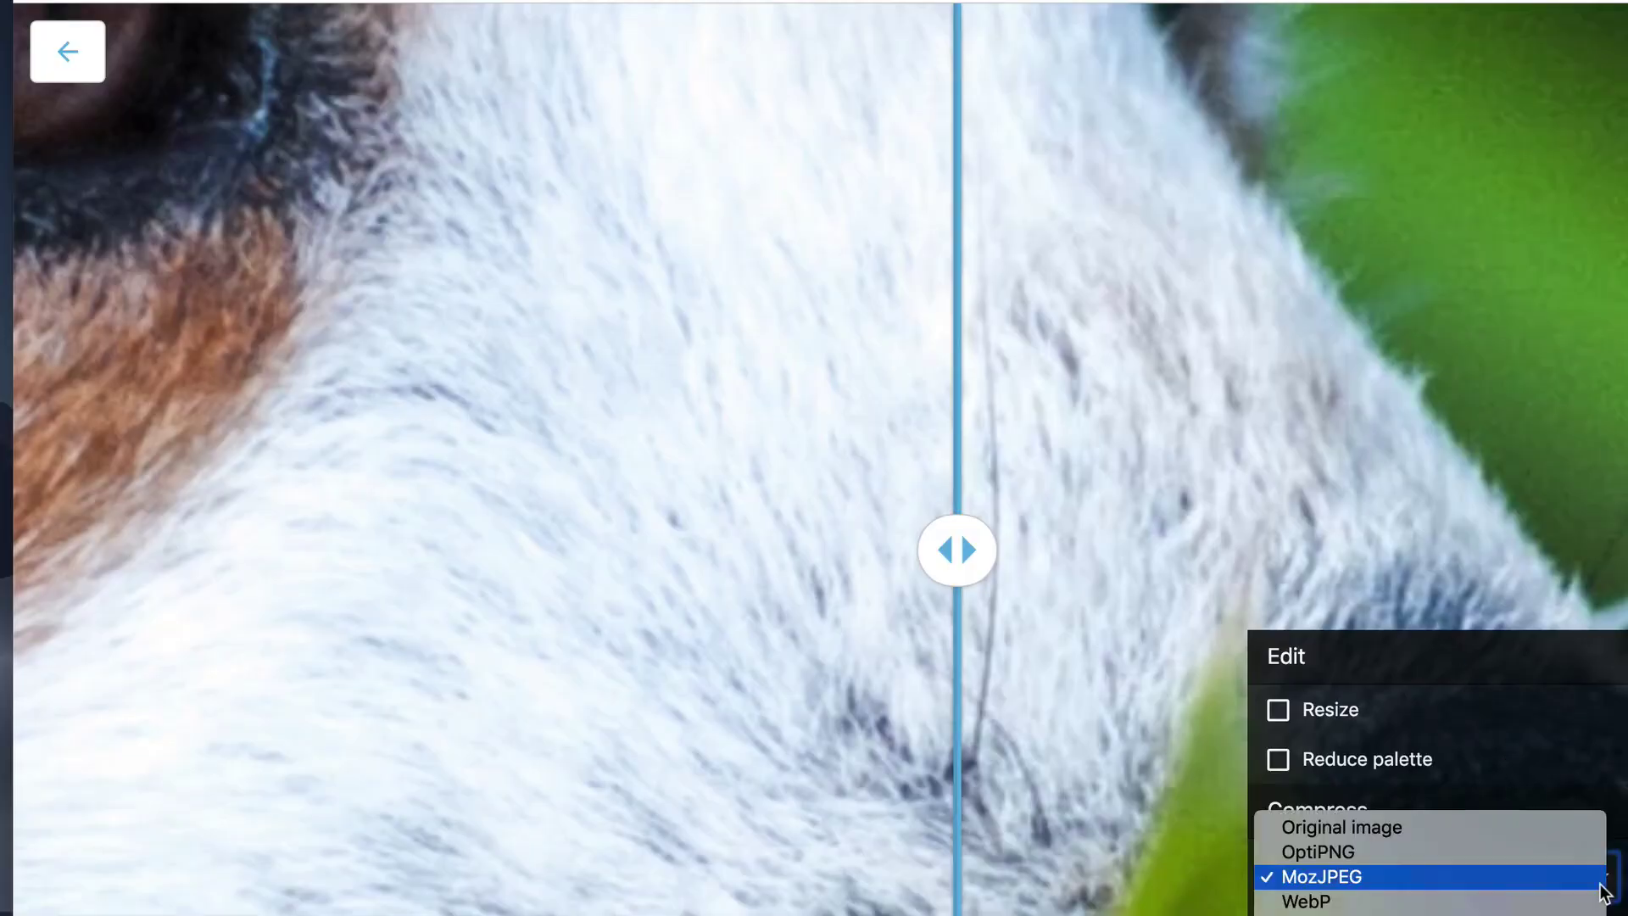
left_click(1543, 902)
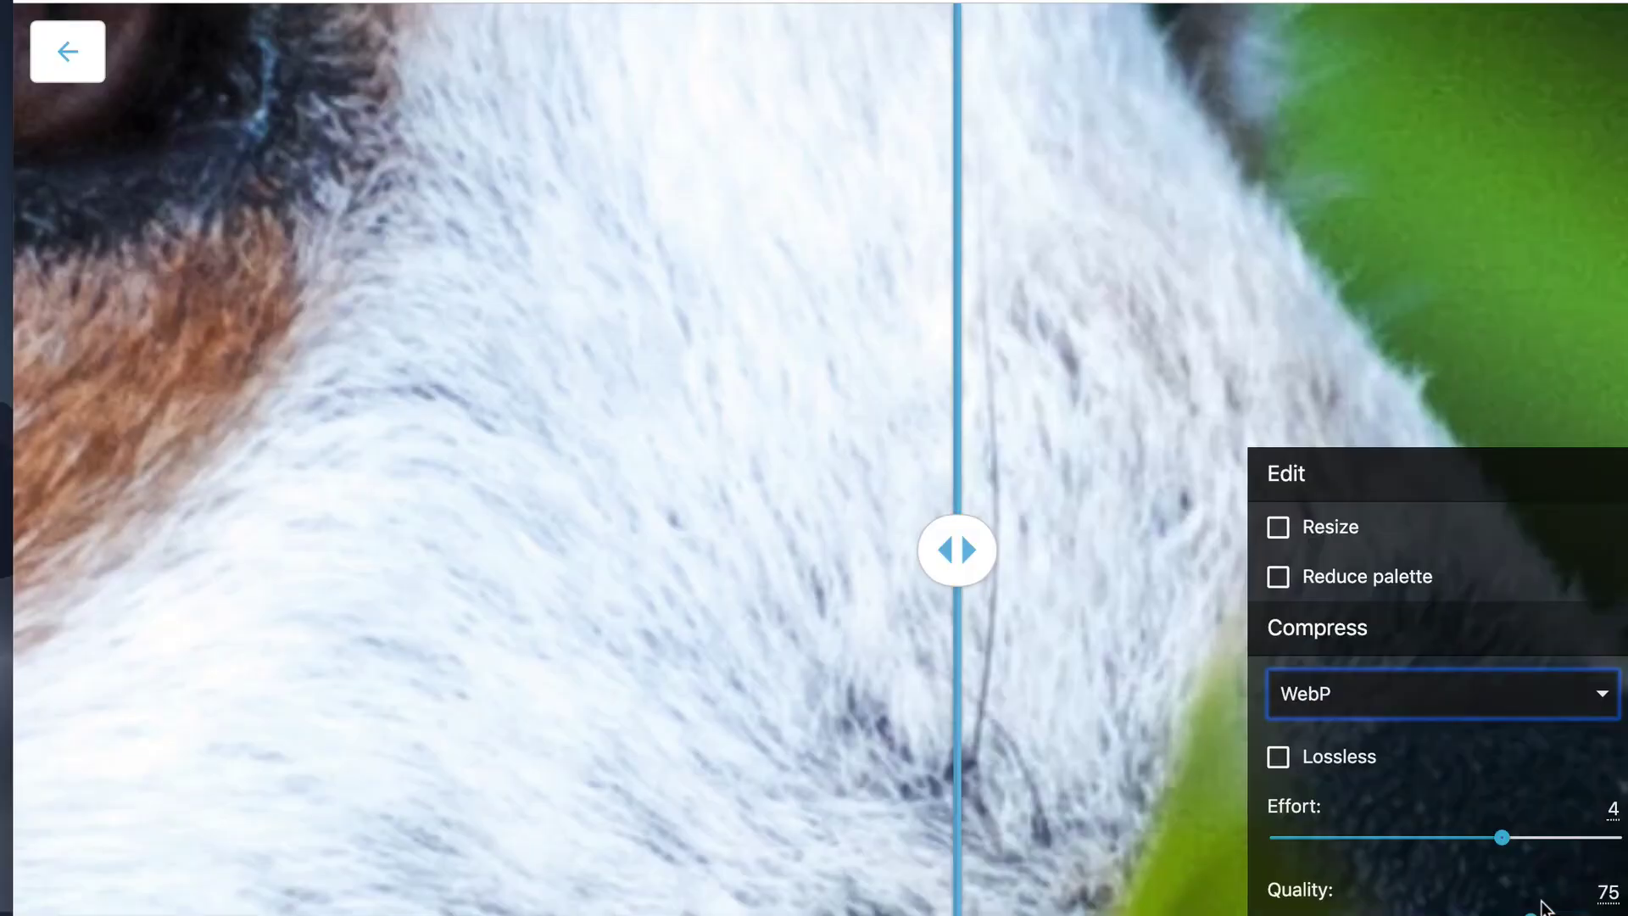
left_click(1278, 756)
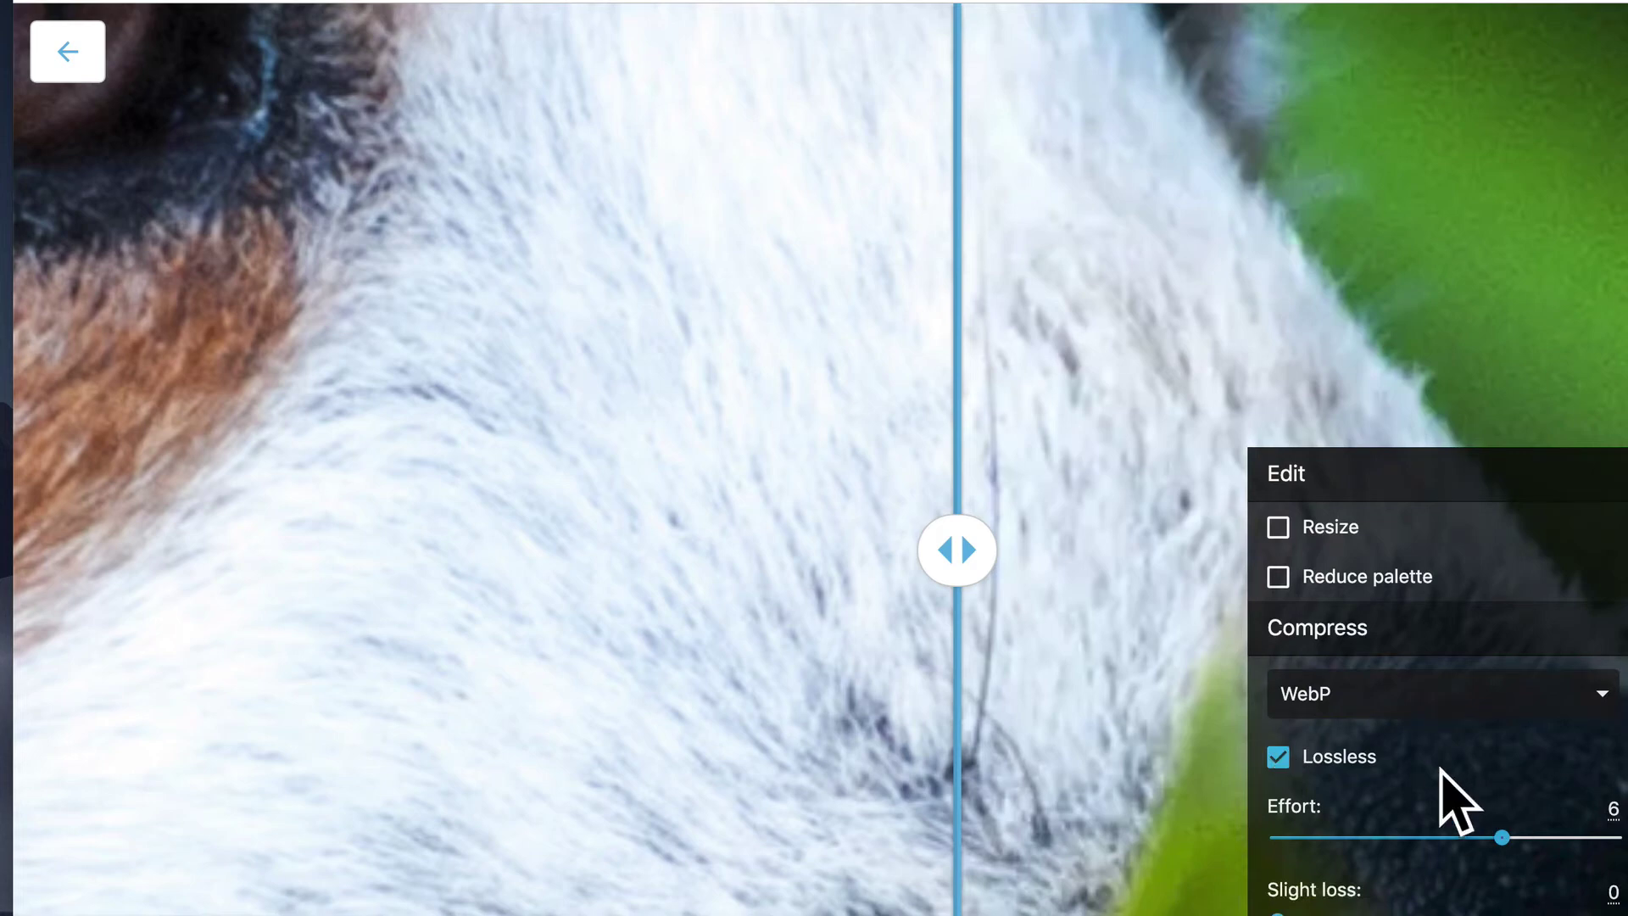
left_click(1287, 760)
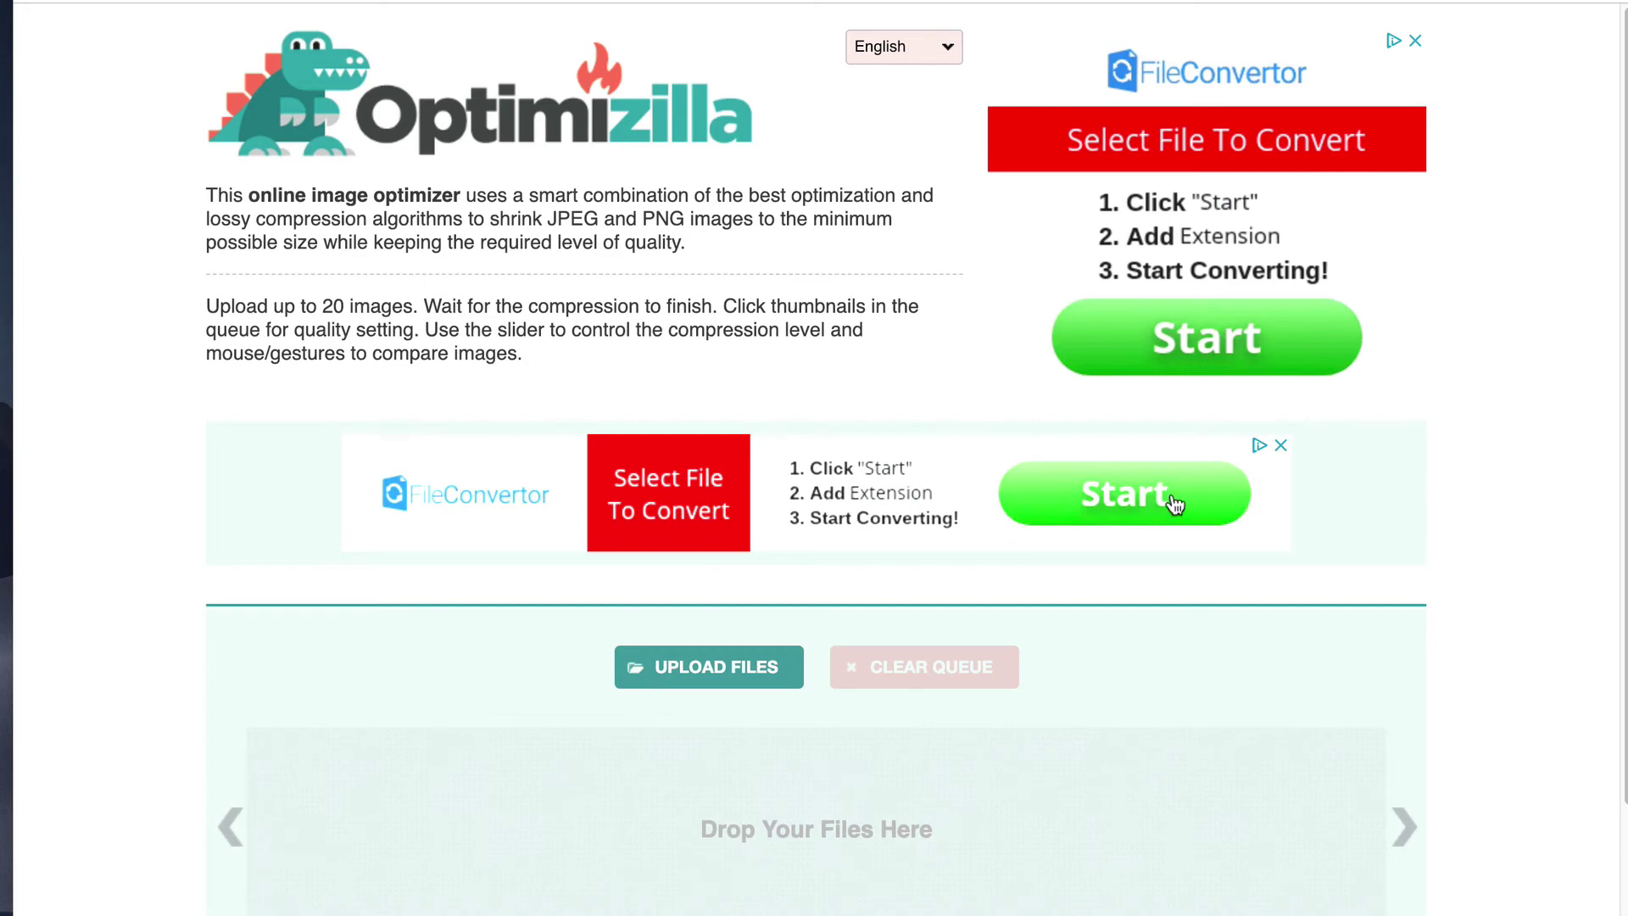
Drop photo.jpg into Optimizilla, compressing it from 2.7 MB to 1.6 MB at quality 87.
scroll(842, 406, "down", 5)
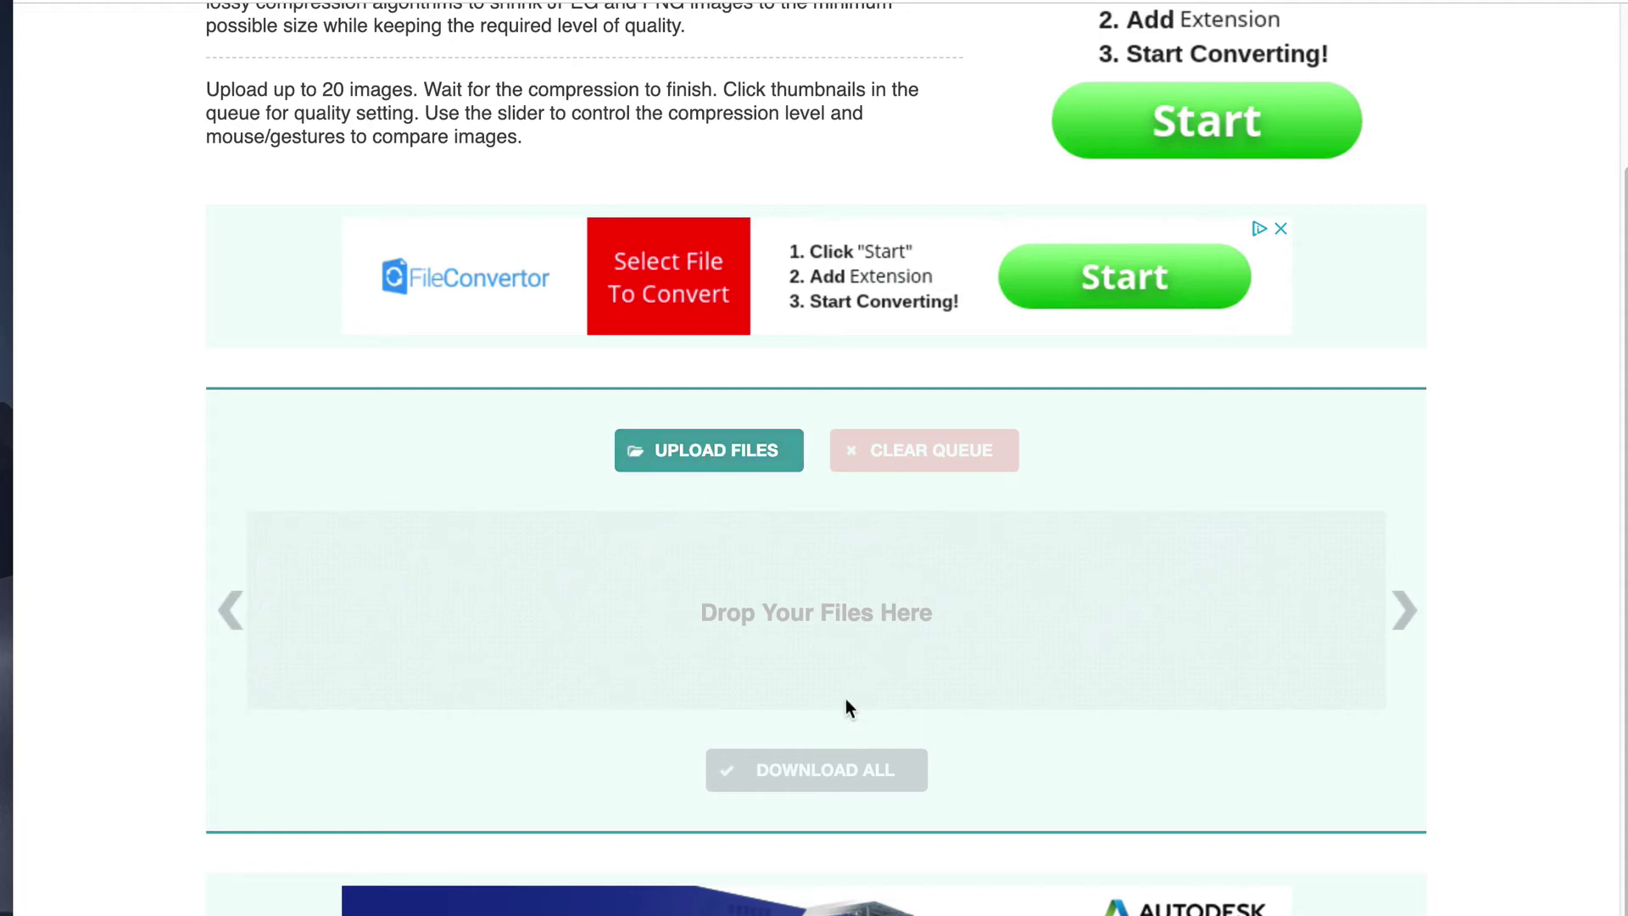
scroll(846, 709, "down", 1)
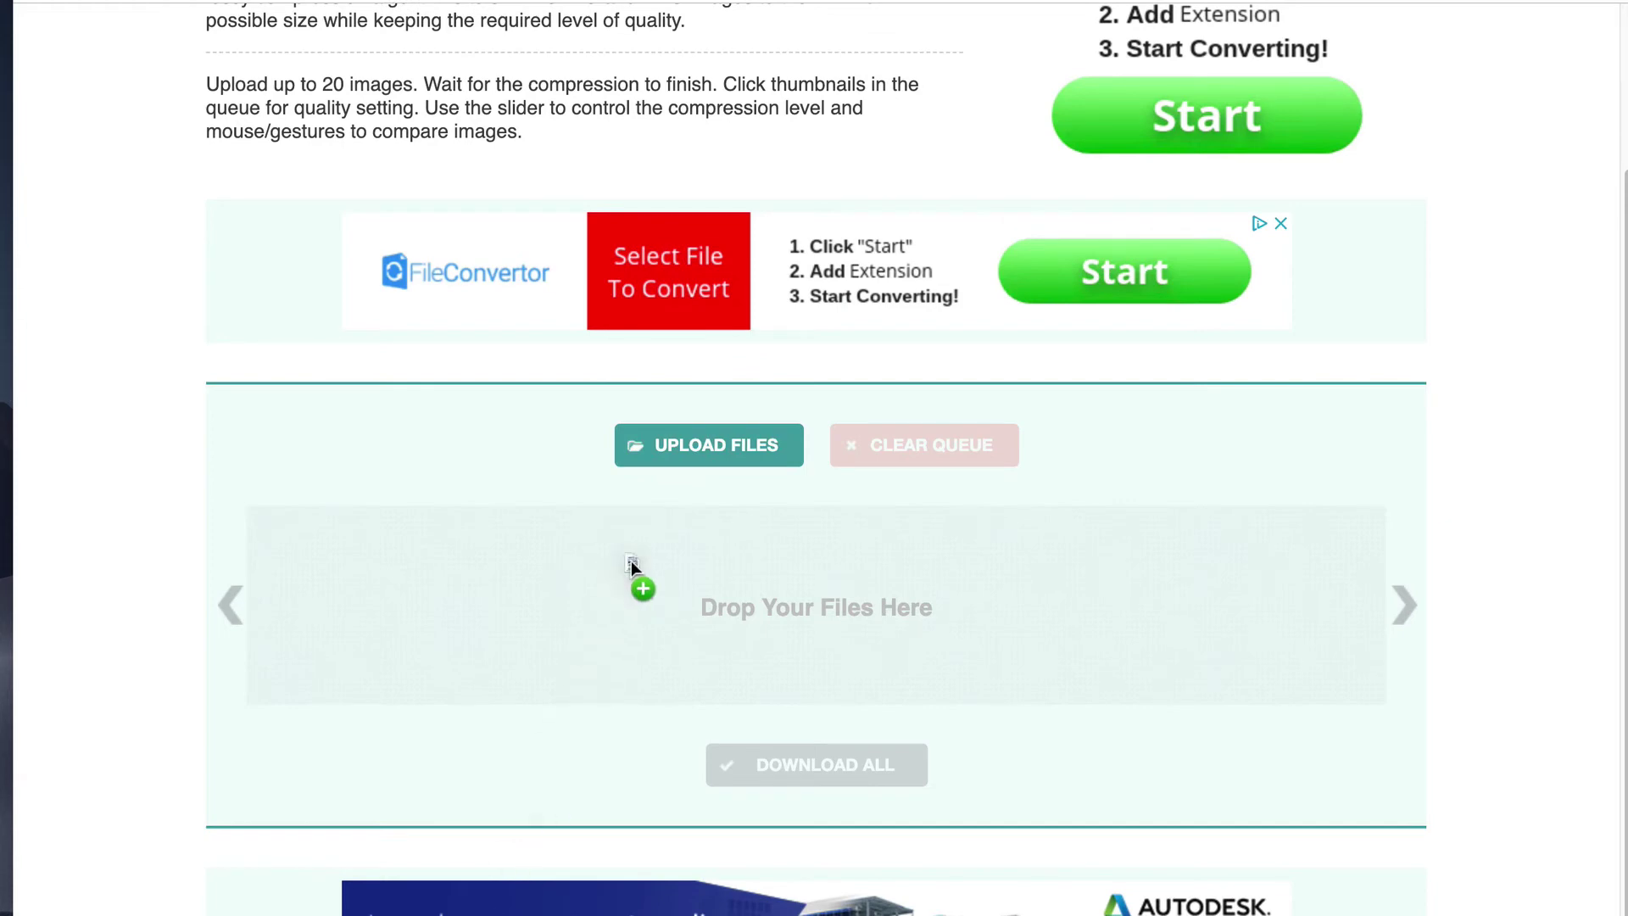
left_click_drag(631, 561, 633, 561)
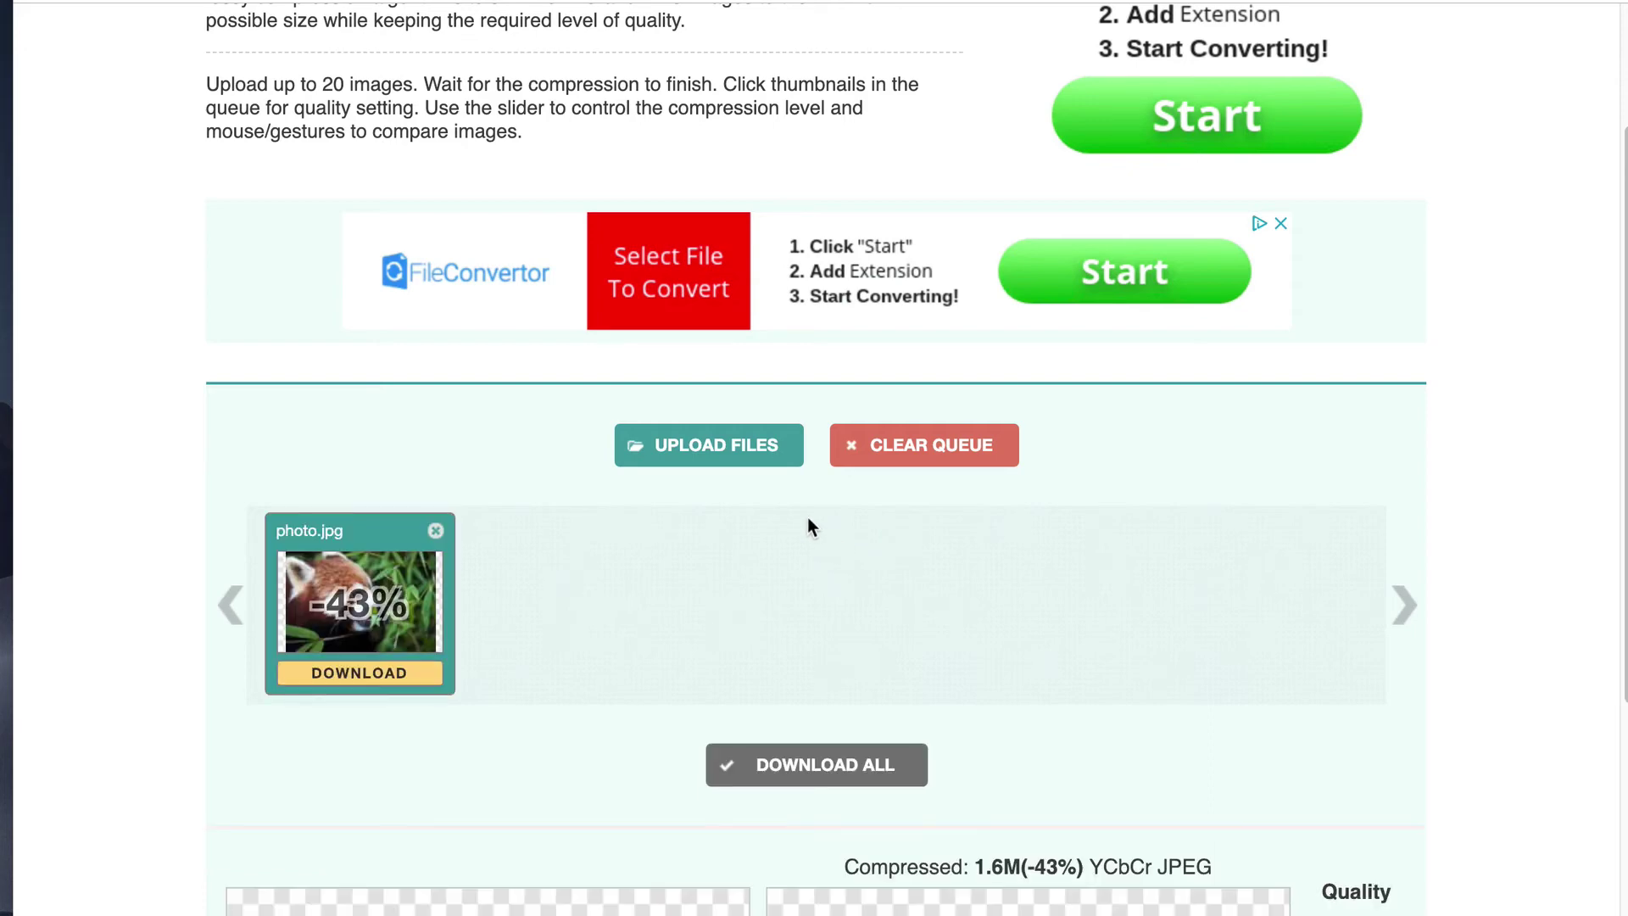
Magnify both Optimizilla previews onto the red panda's eye and lower quality from 87 to 70.
scroll(1365, 713, "down", 7)
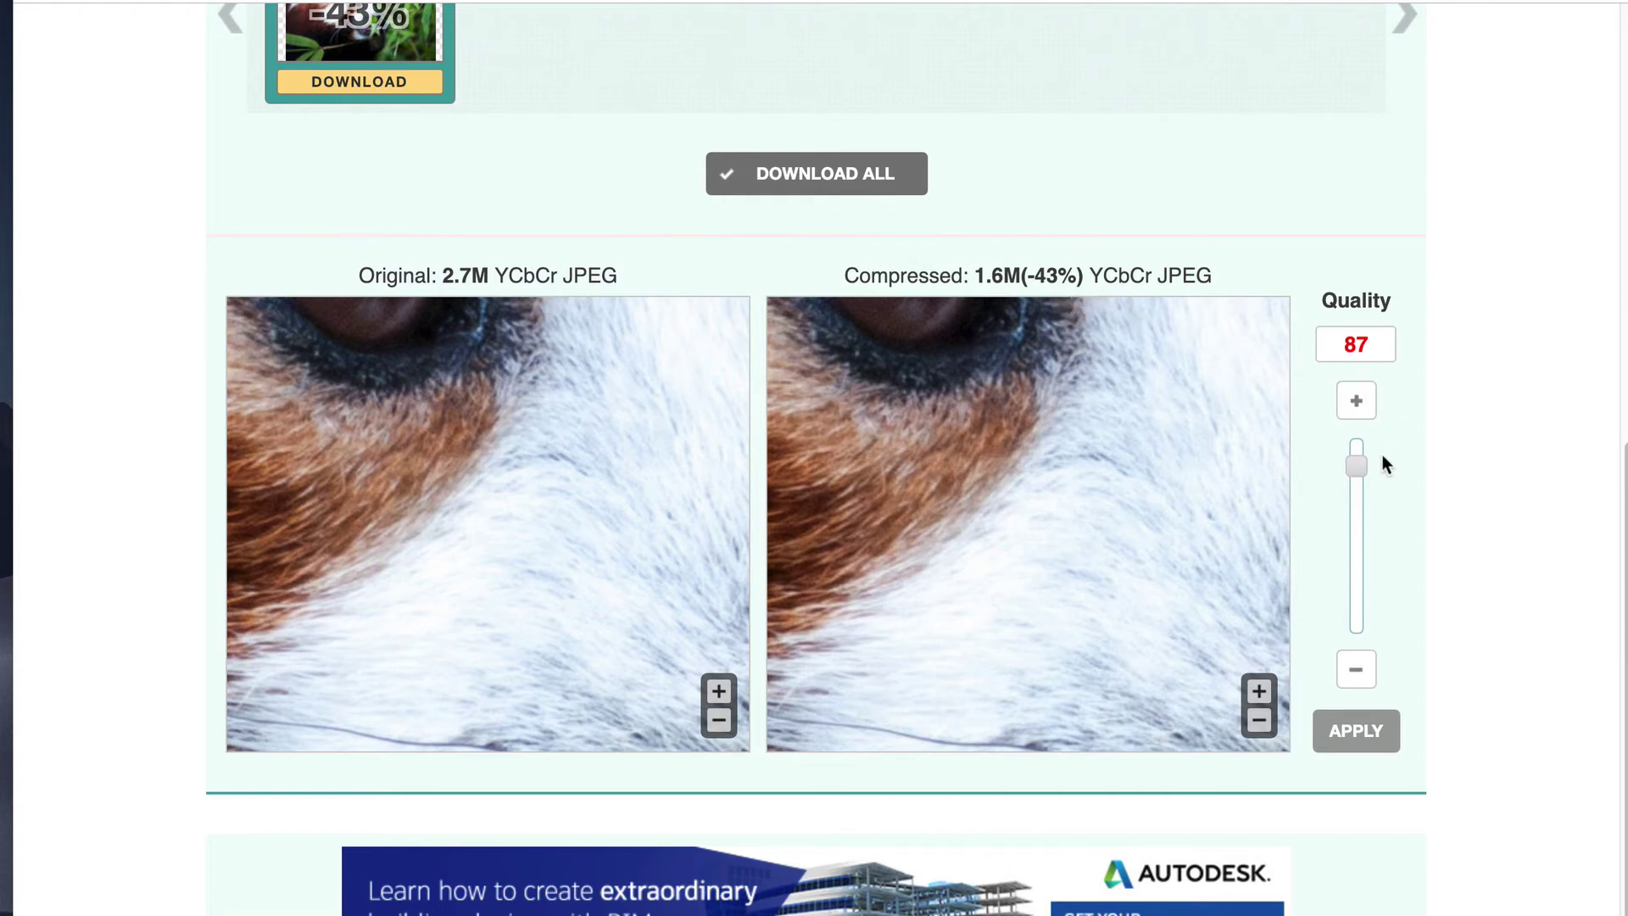
left_click(721, 692)
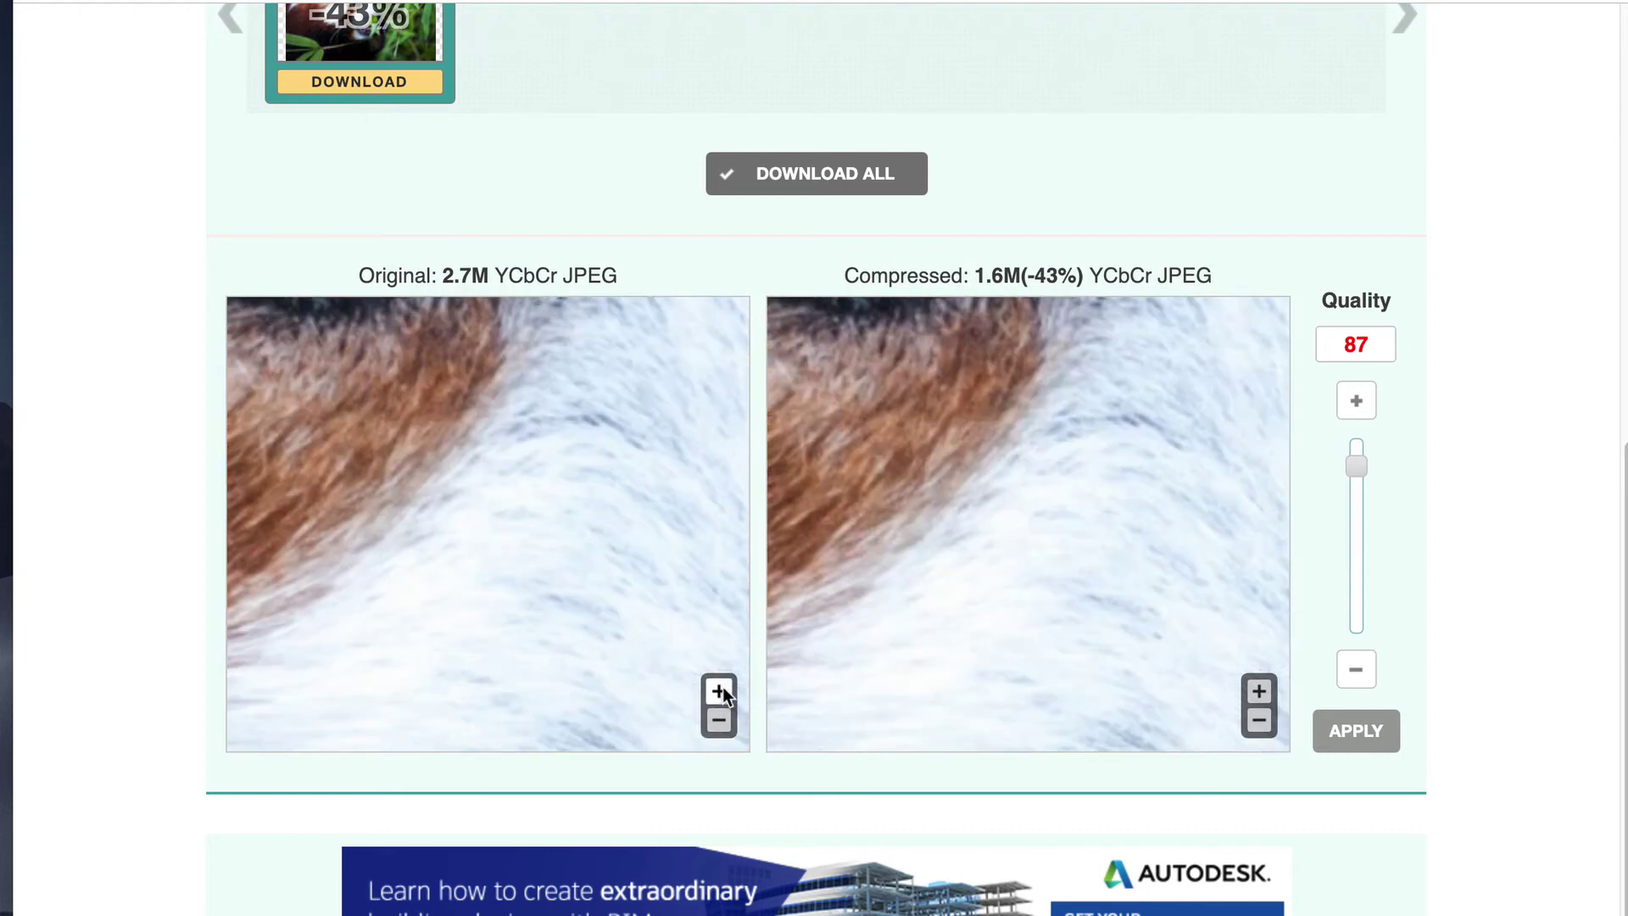
left_click_drag(836, 552, 1060, 495)
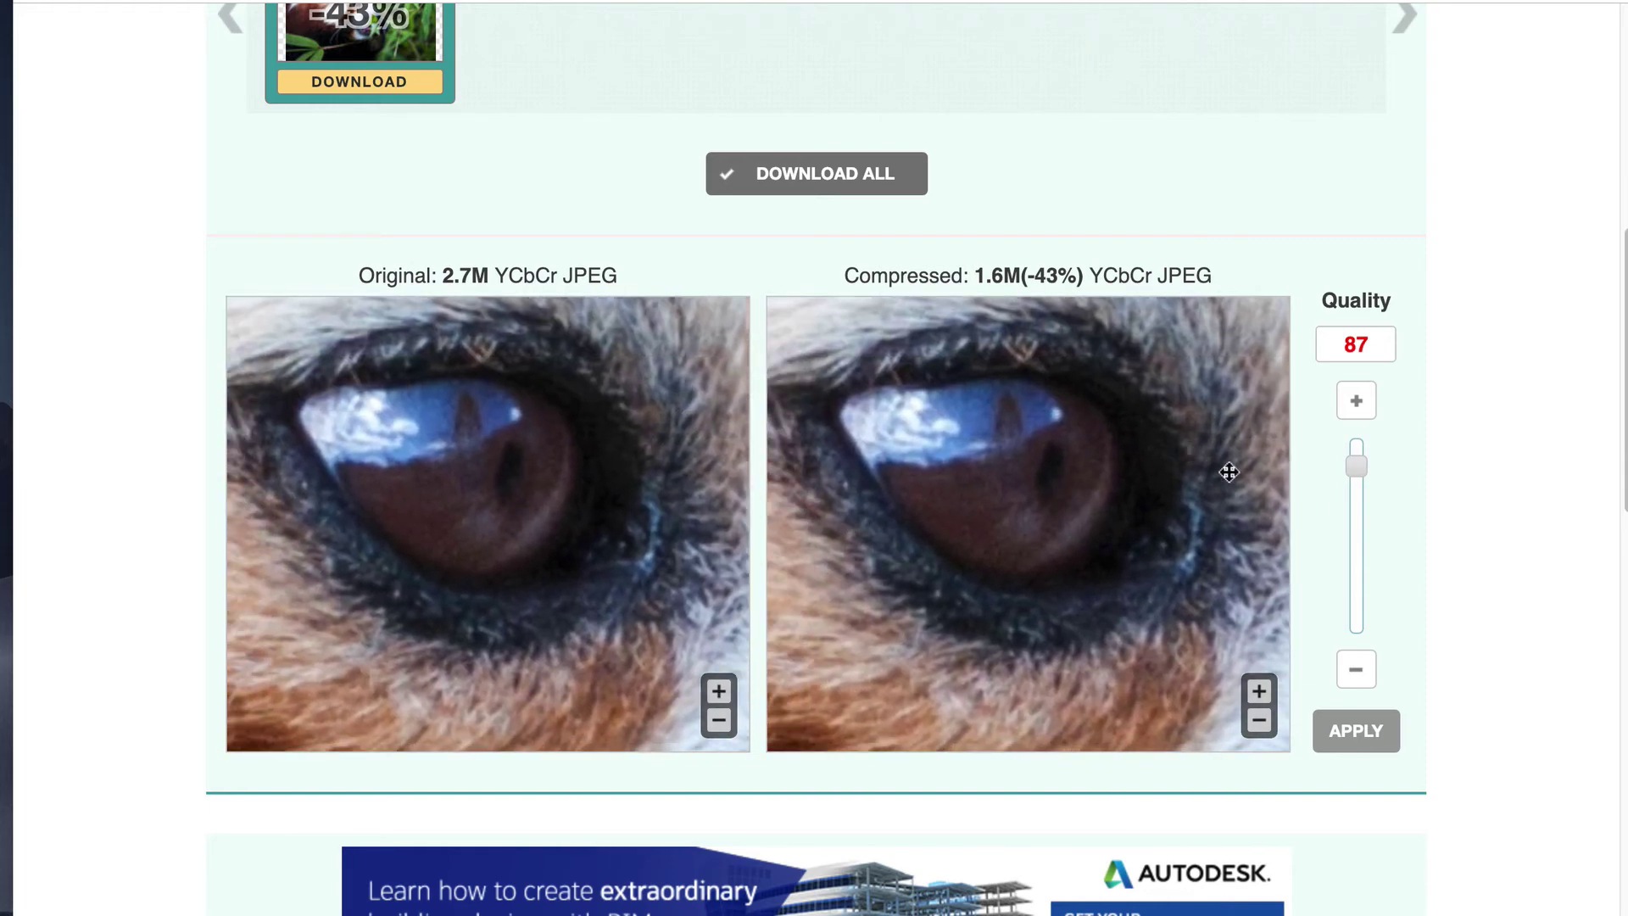
left_click_drag(1358, 465, 1361, 501)
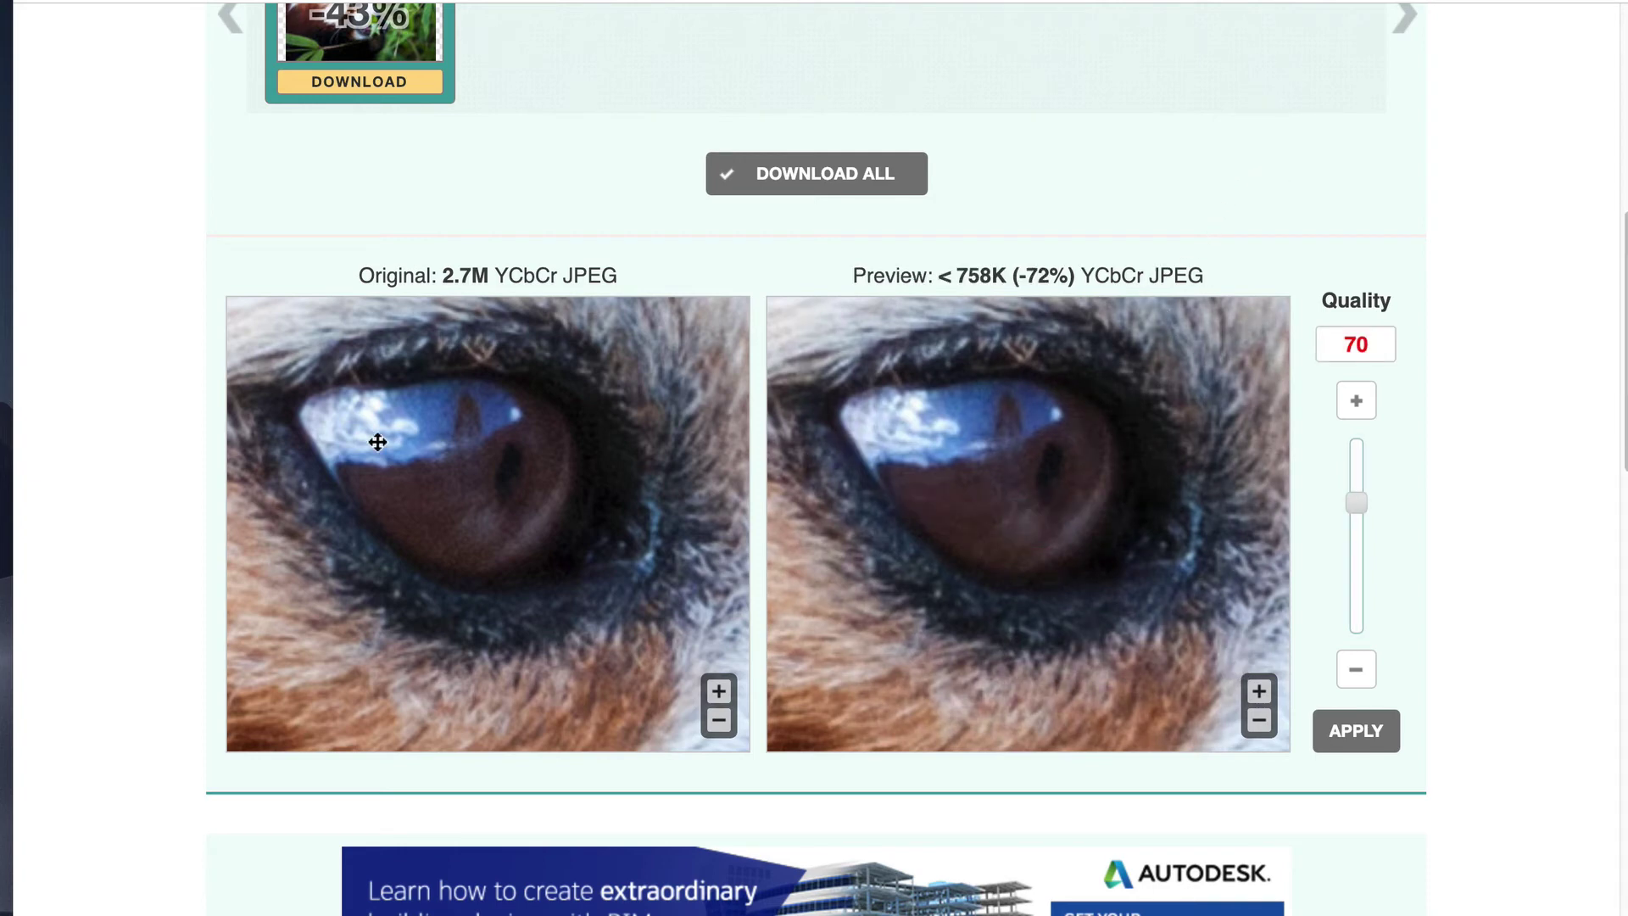
Set Optimizilla's quality to 54, previewing about 509K.
scroll(1037, 482, "down", 1)
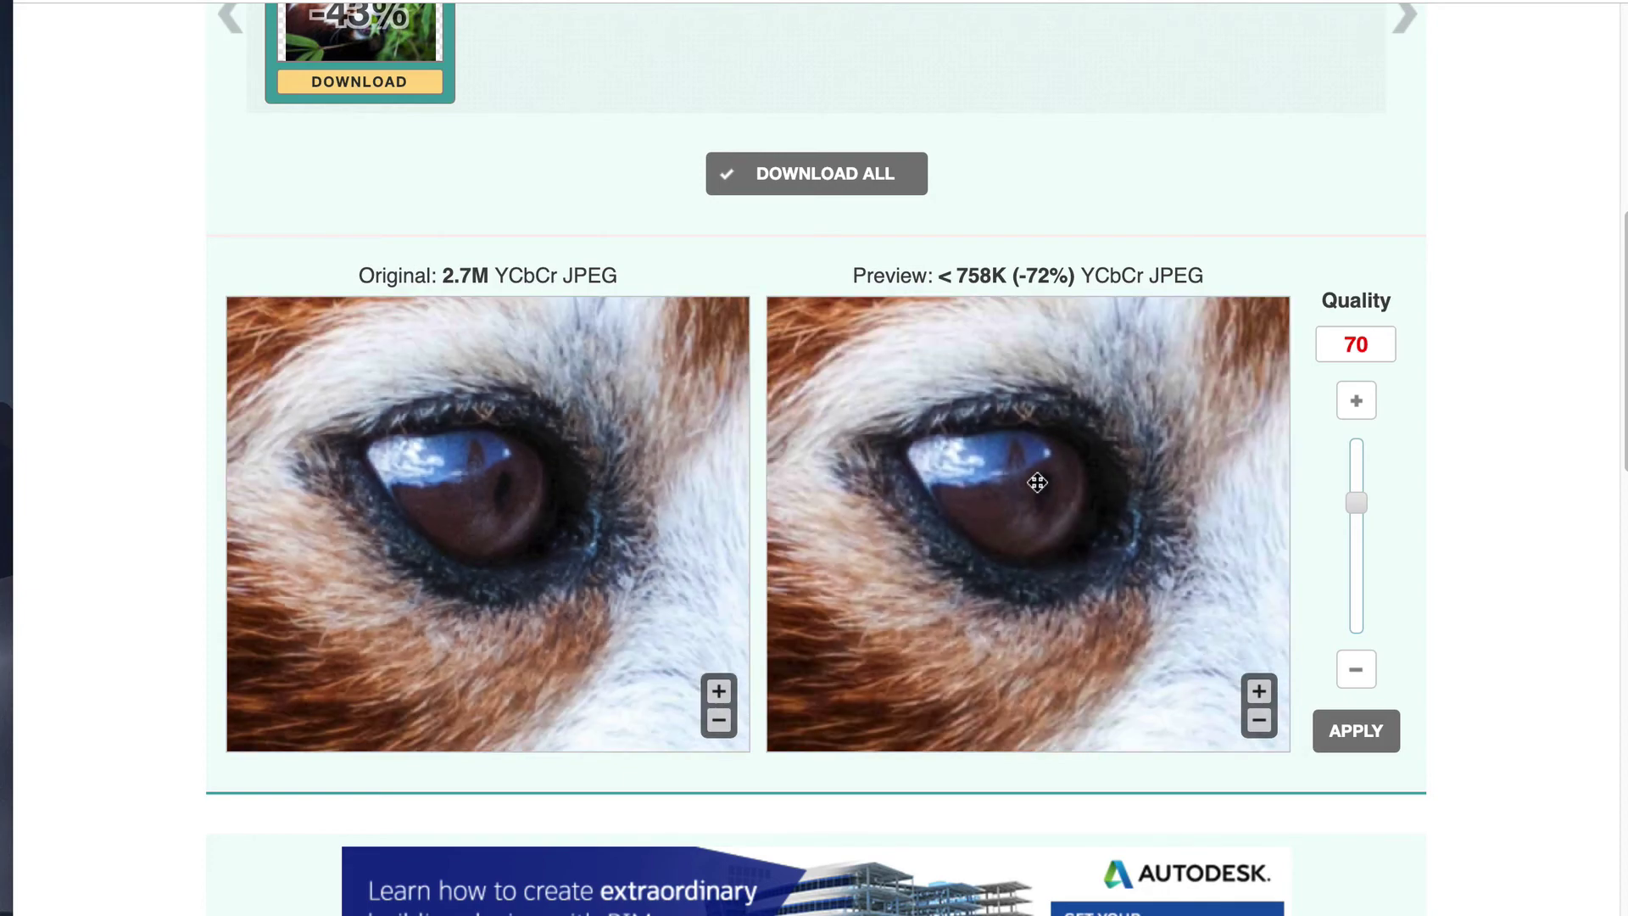
scroll(1047, 480, "up", 3)
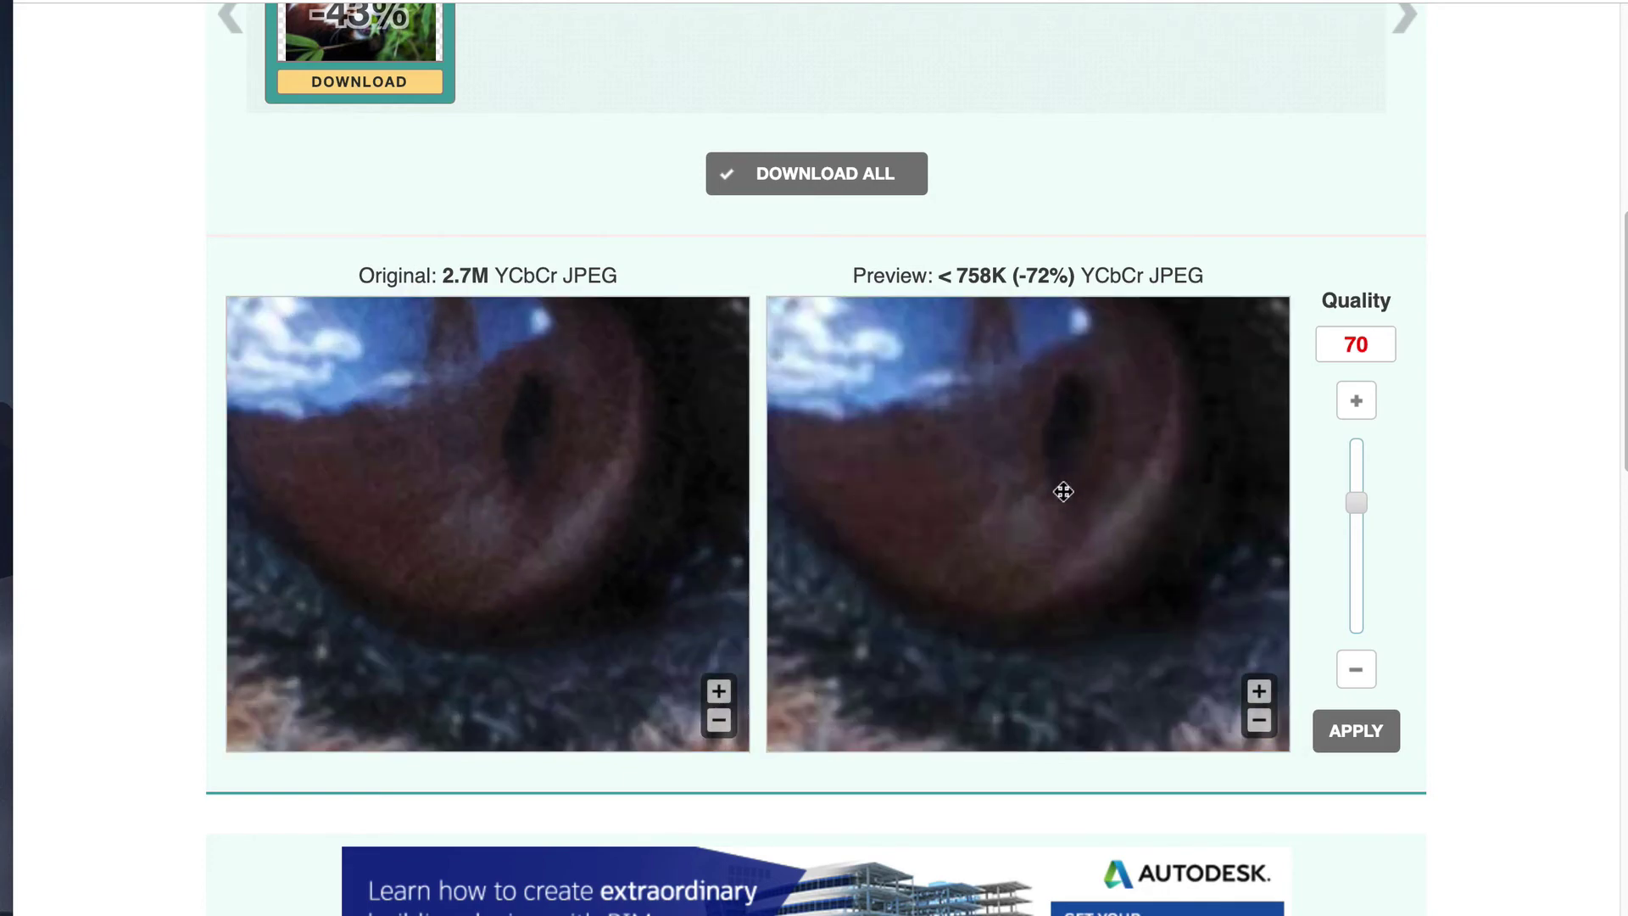
scroll(1063, 491, "down", 3)
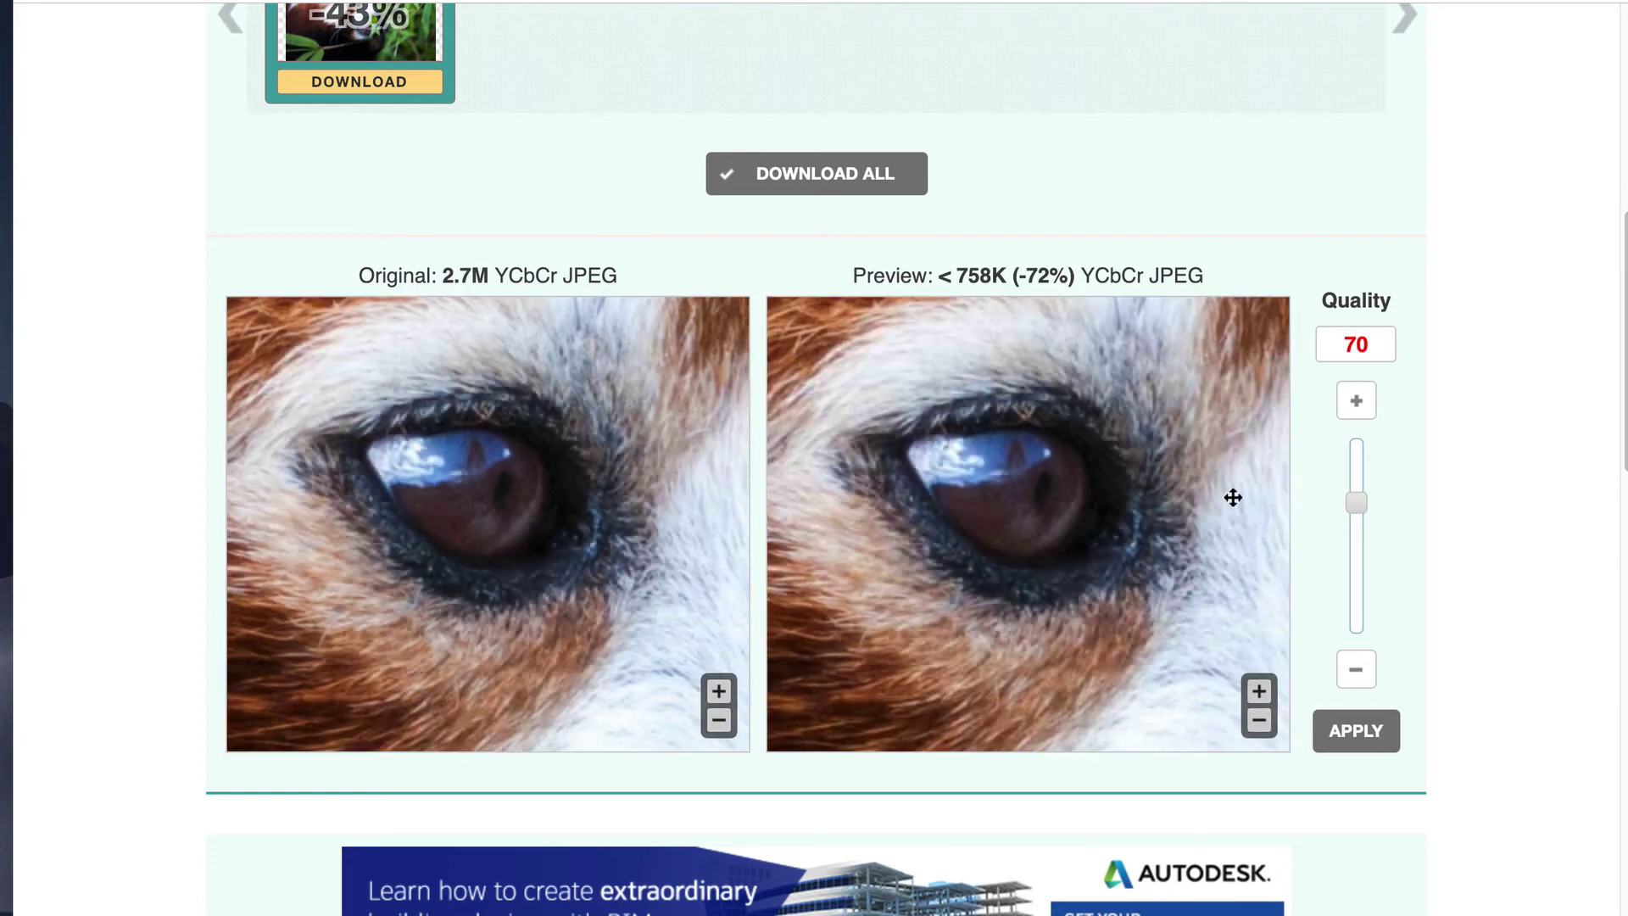
left_click(1358, 538)
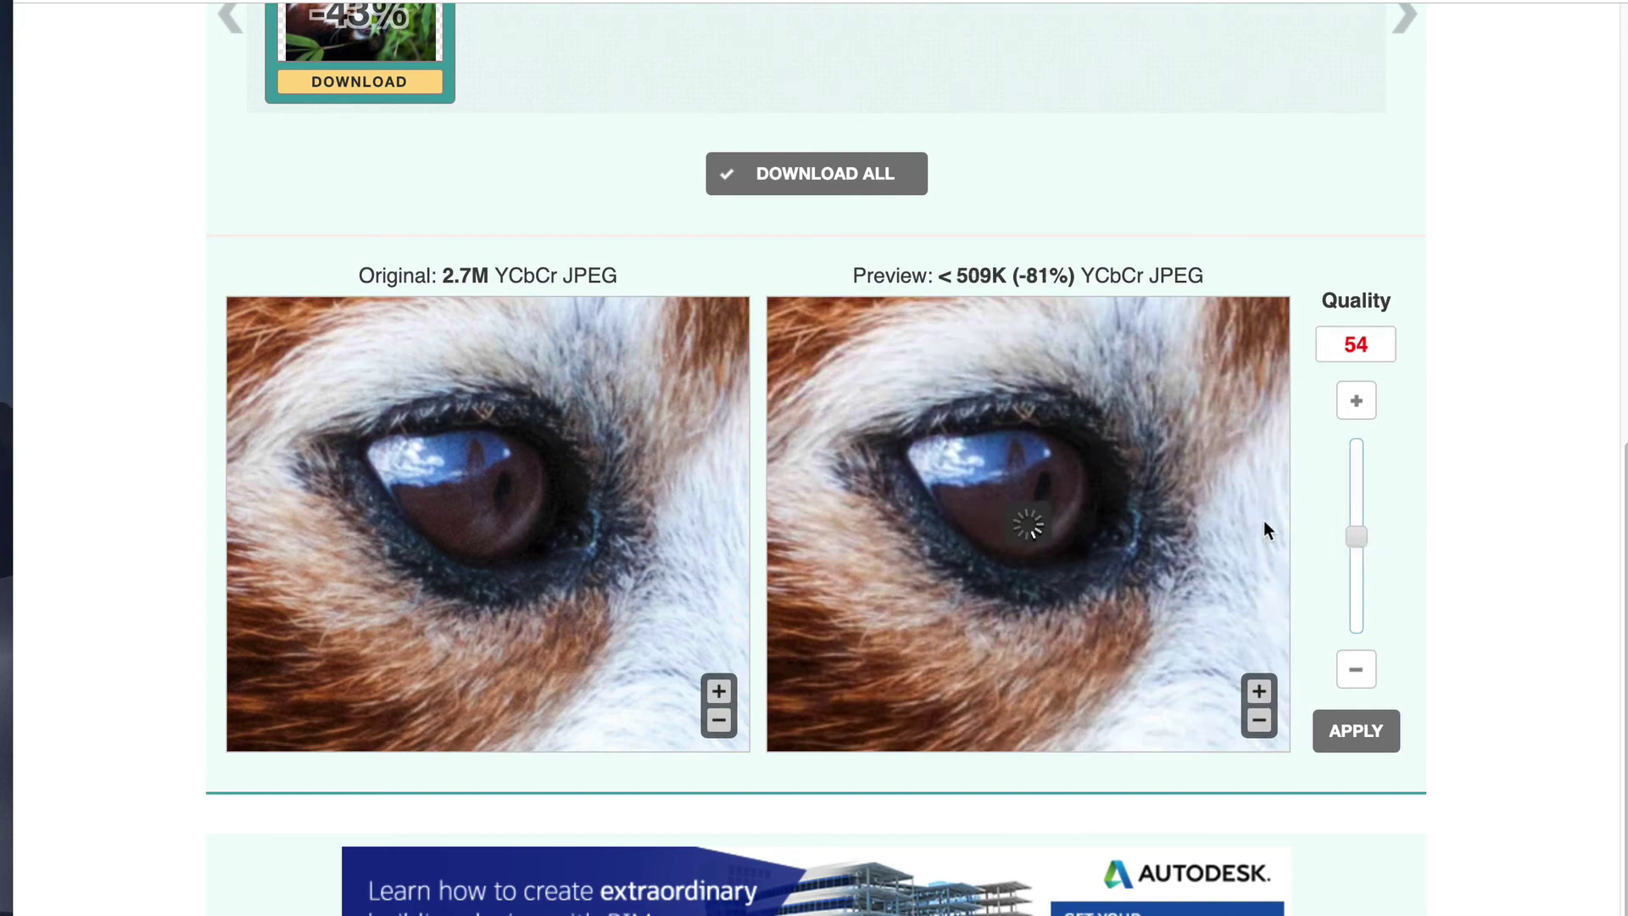
Compare the white fur, leaf and nose, then drop quality to 10 (134K, 95% smaller).
scroll(1075, 520, "up", 3)
scroll(1075, 520, "up", 2)
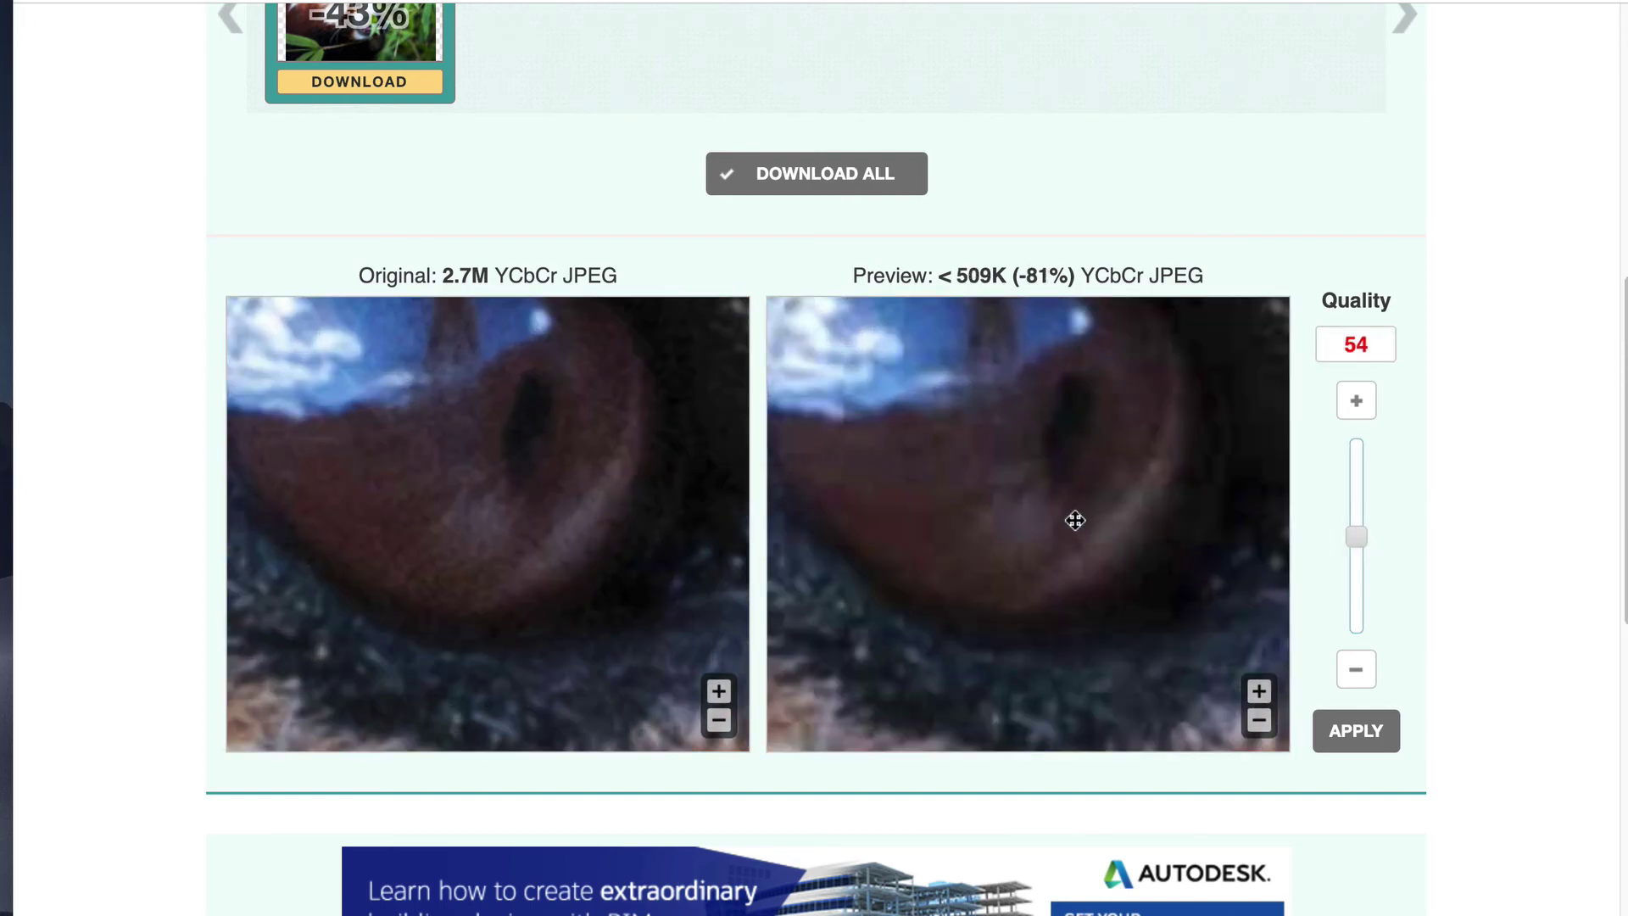
scroll(1075, 520, "down", 4)
scroll(1075, 520, "up", 3)
scroll(1075, 519, "down", 2)
left_click_drag(1171, 512, 938, 509)
scroll(1007, 461, "up", 1)
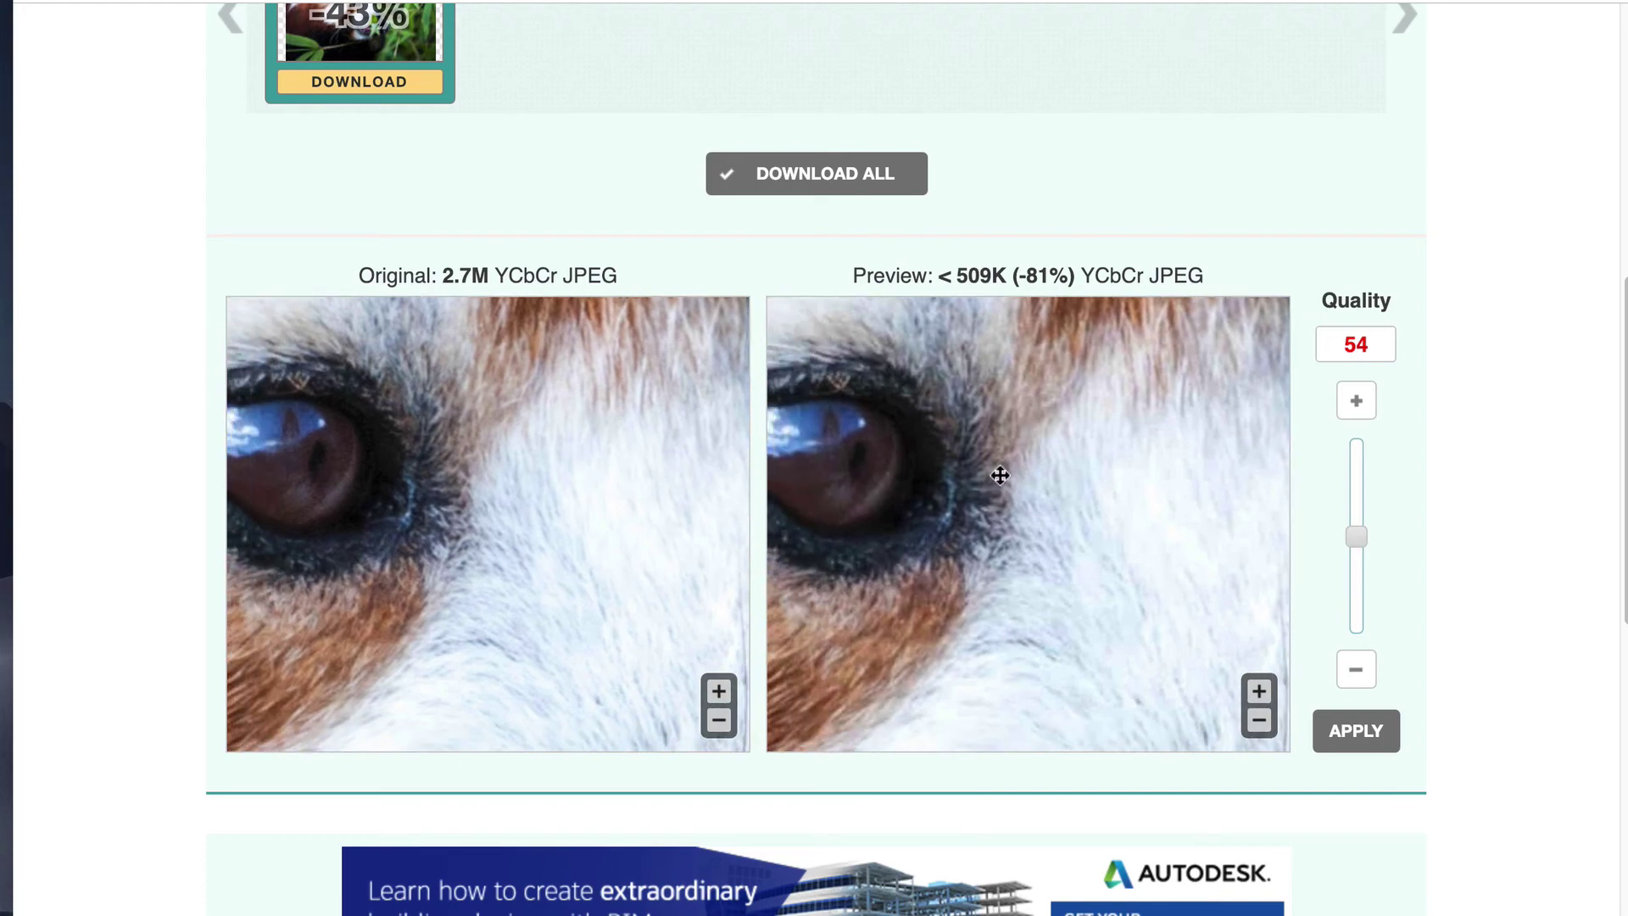
scroll(939, 387, "up", 2)
scroll(936, 381, "down", 4)
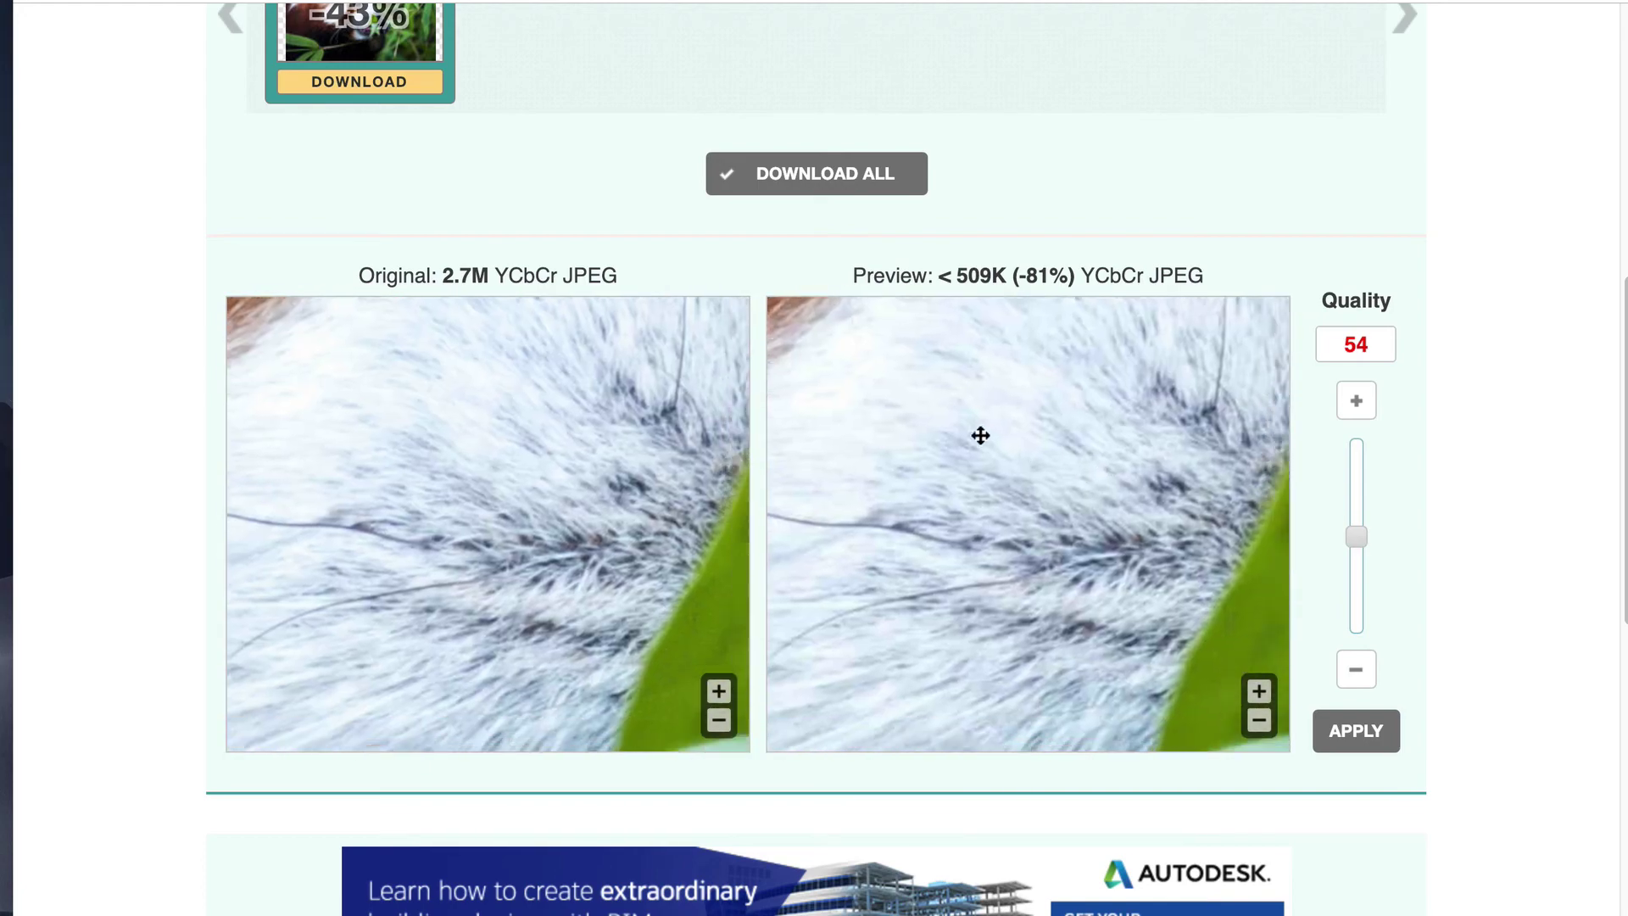
left_click_drag(873, 411, 882, 428)
scroll(857, 492, "down", 2)
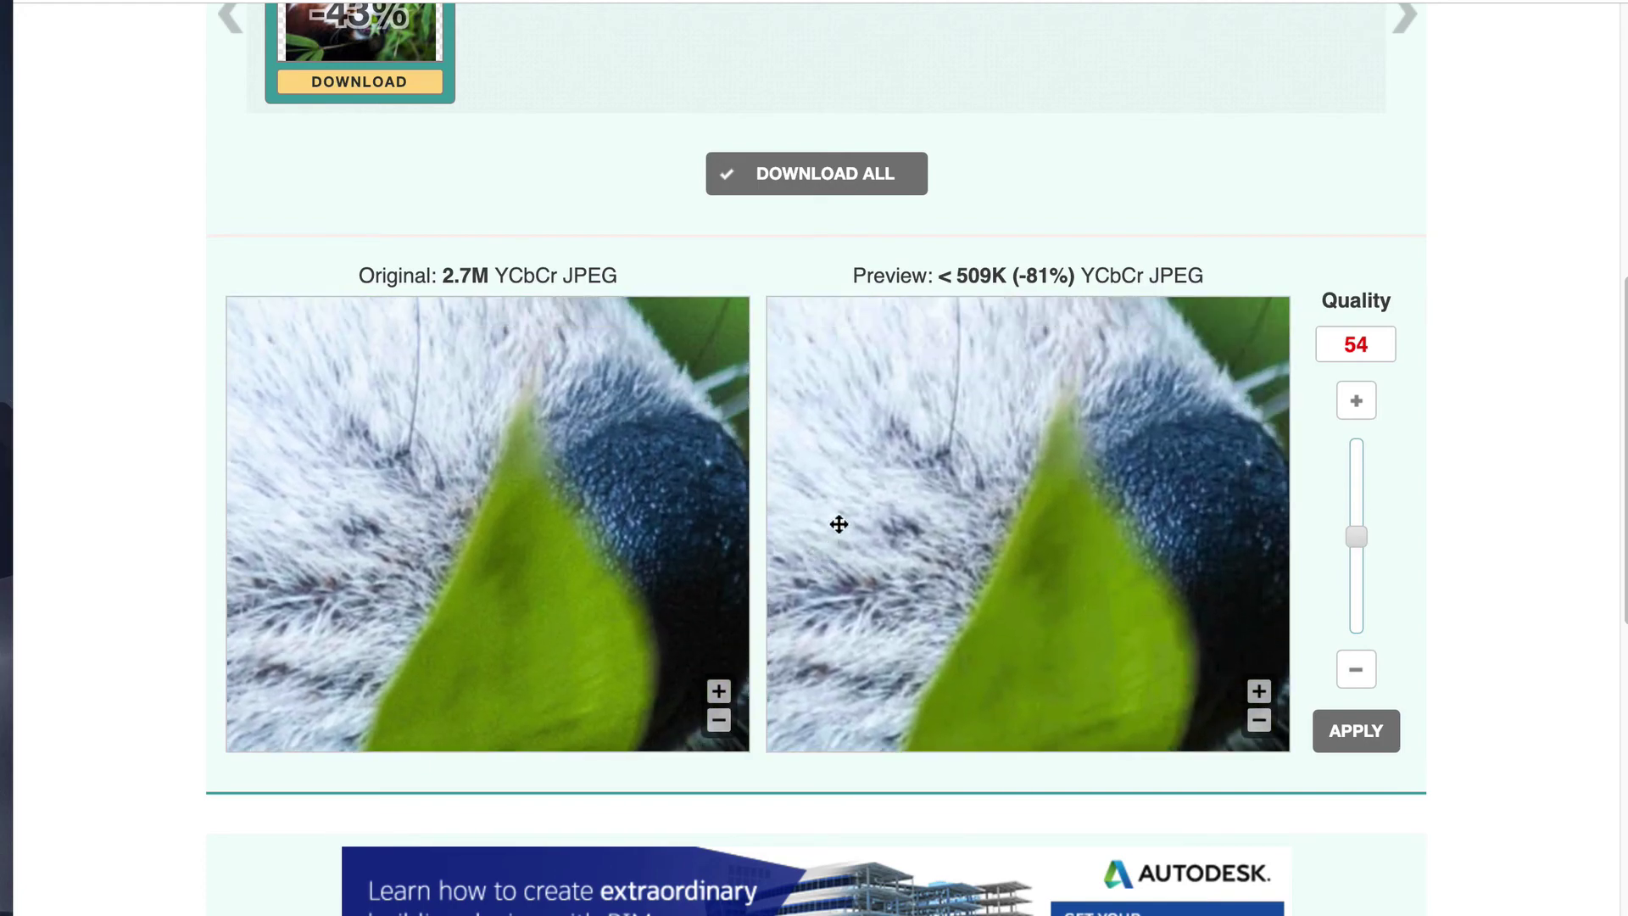
scroll(1024, 415, "up", 2)
scroll(1023, 415, "right", 1)
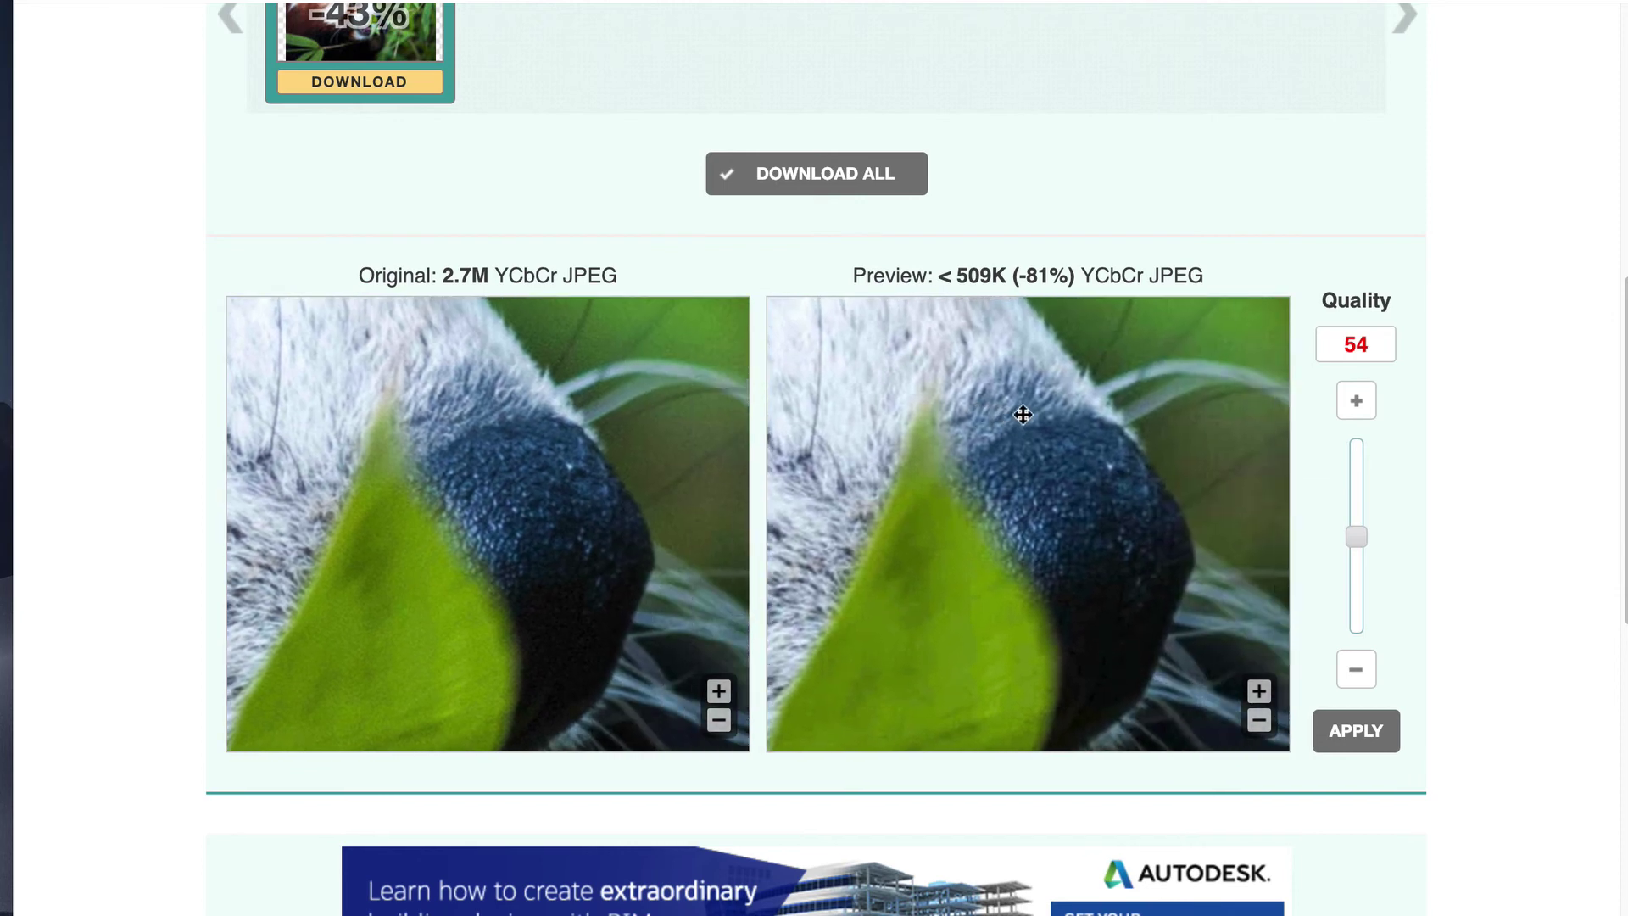
left_click_drag(1023, 415, 1032, 443)
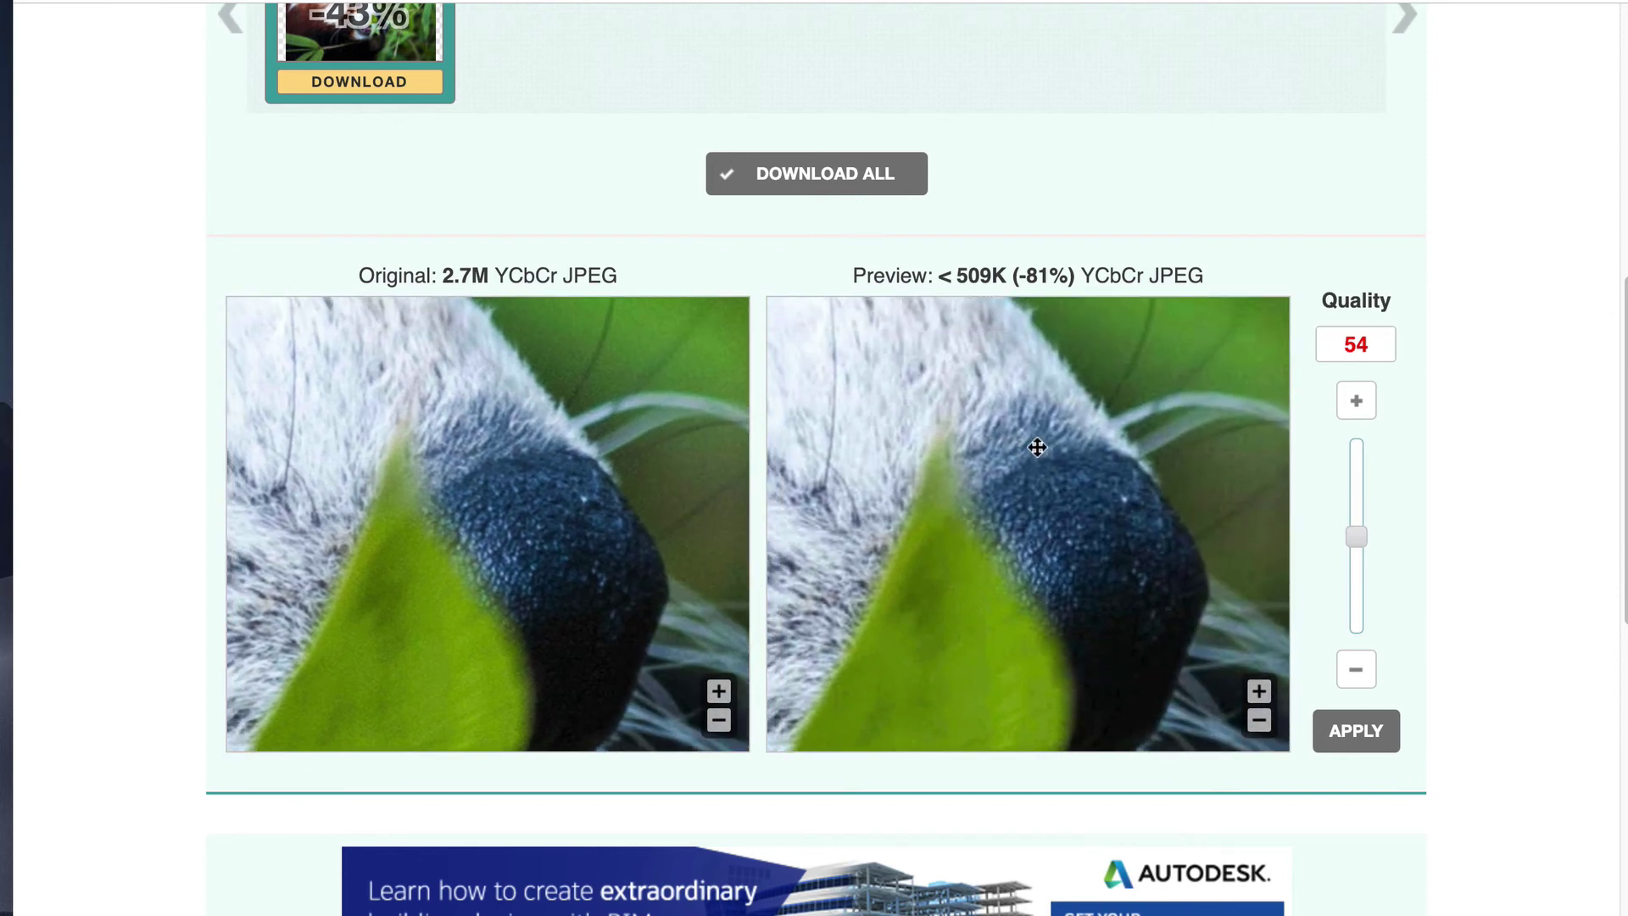
left_click_drag(1355, 534, 1358, 629)
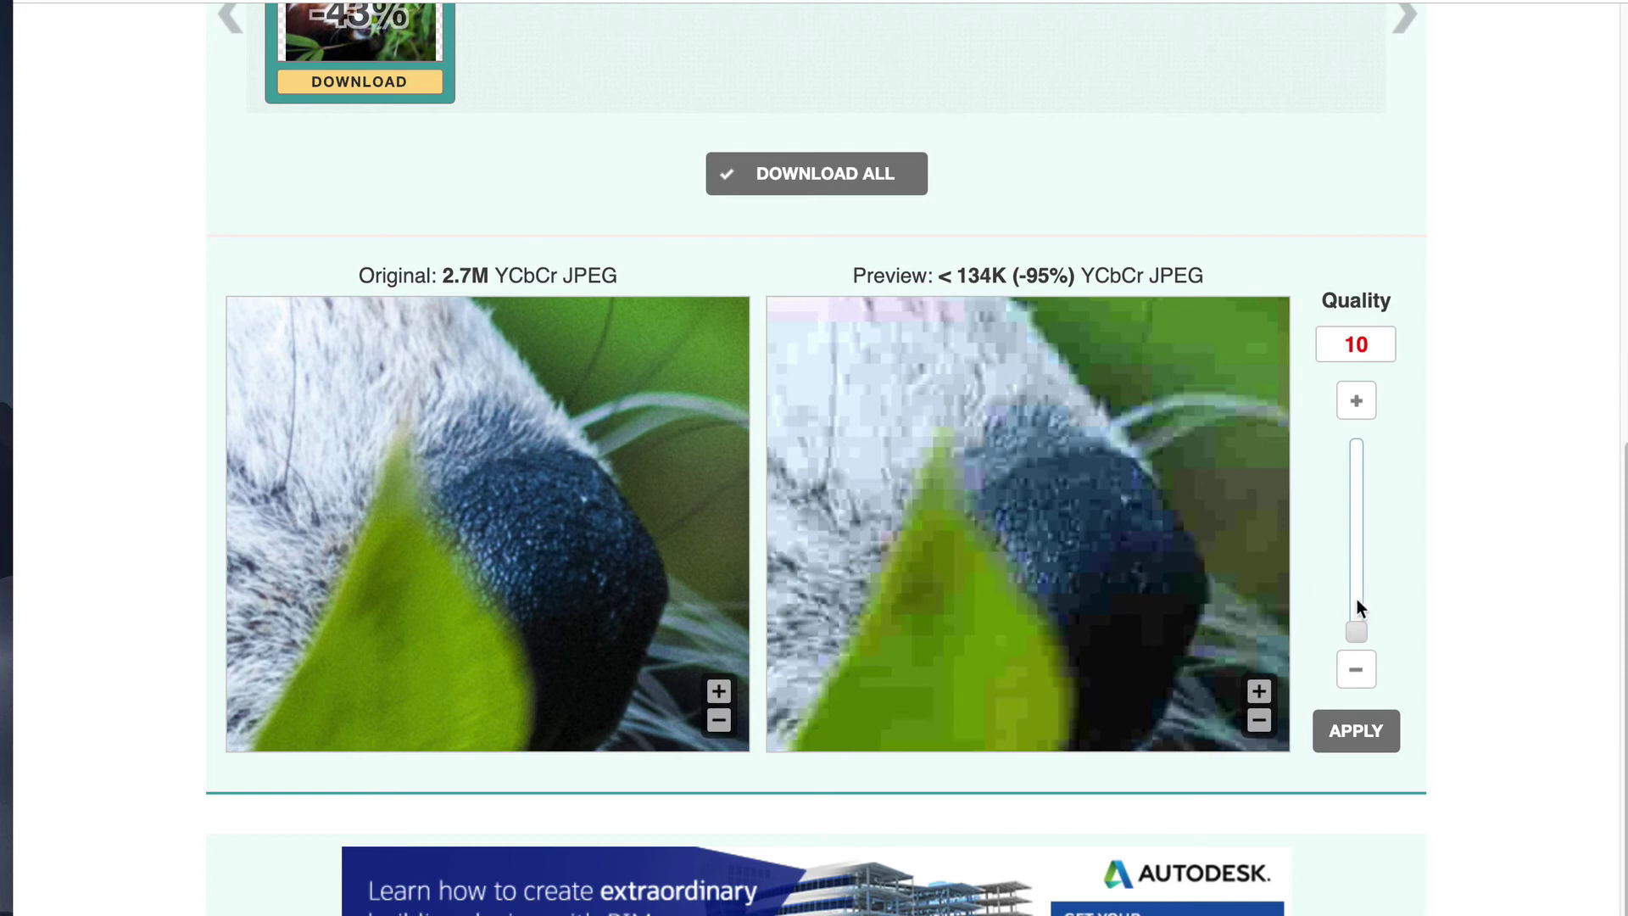
Set quality to 41 (413K, 85% smaller) and try zooming further in and back out.
left_click(1358, 565)
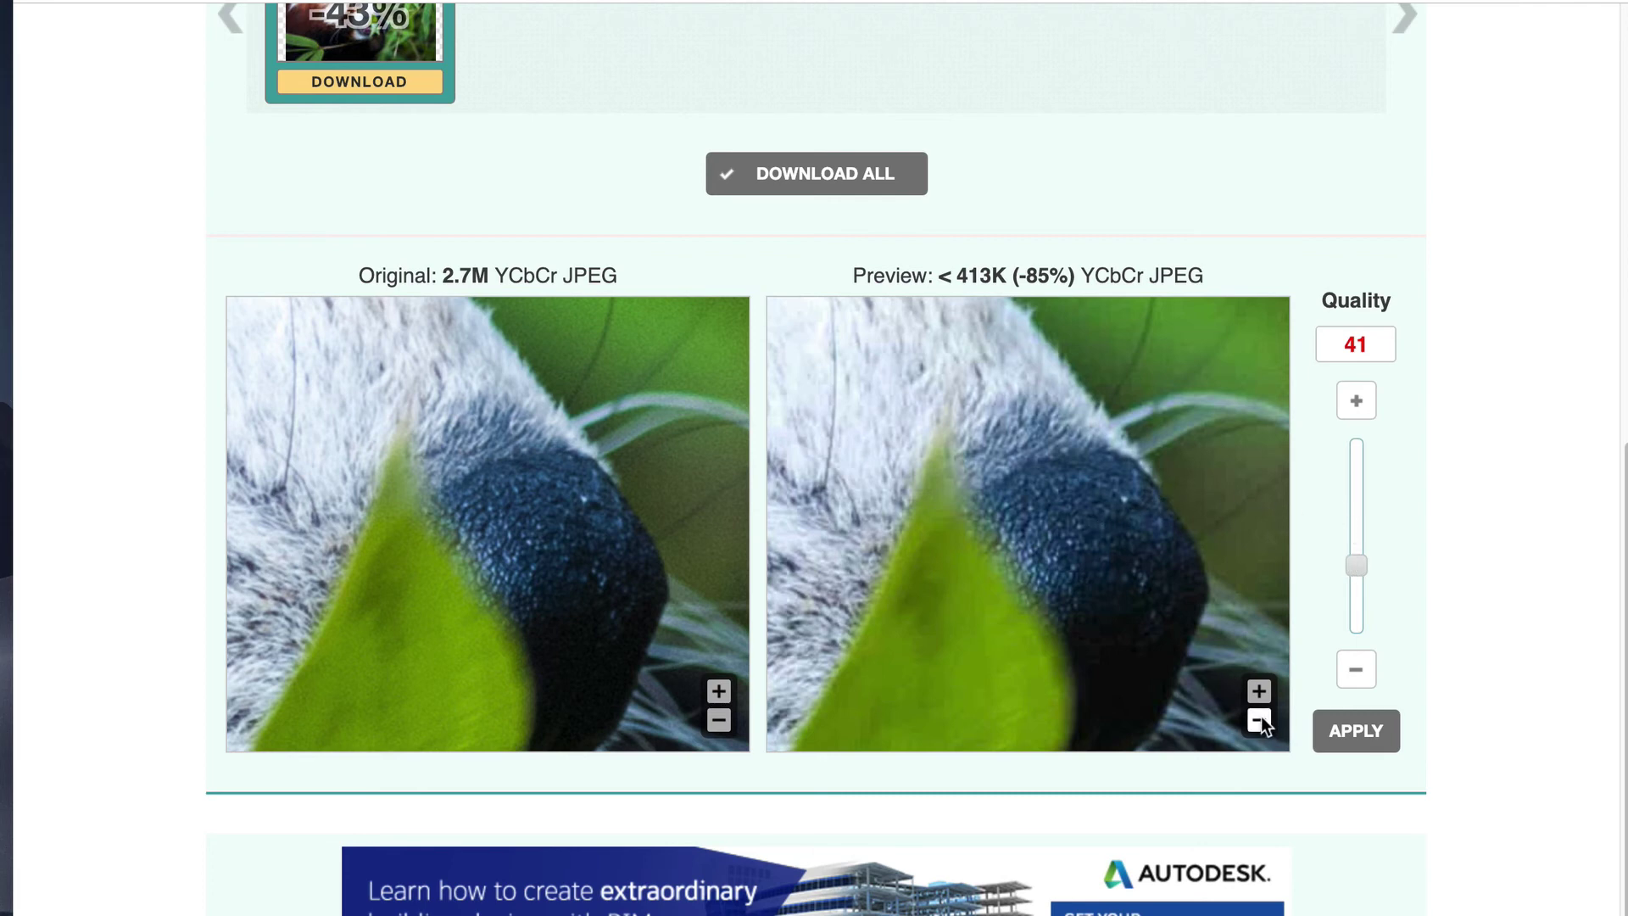
left_click(1259, 690)
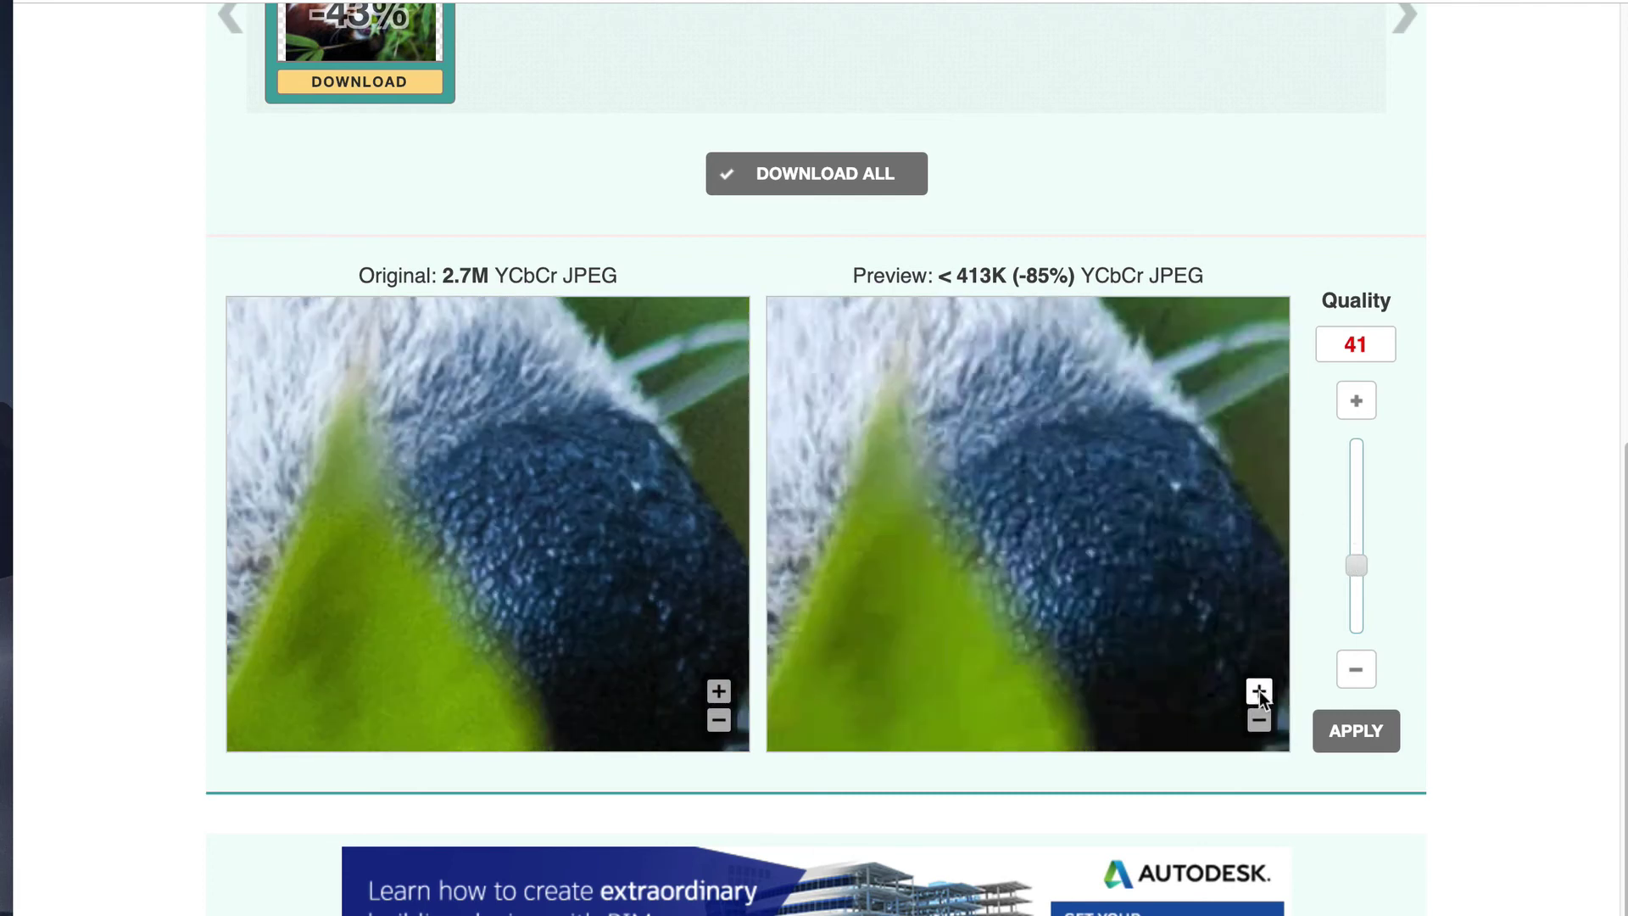
left_click(1259, 721)
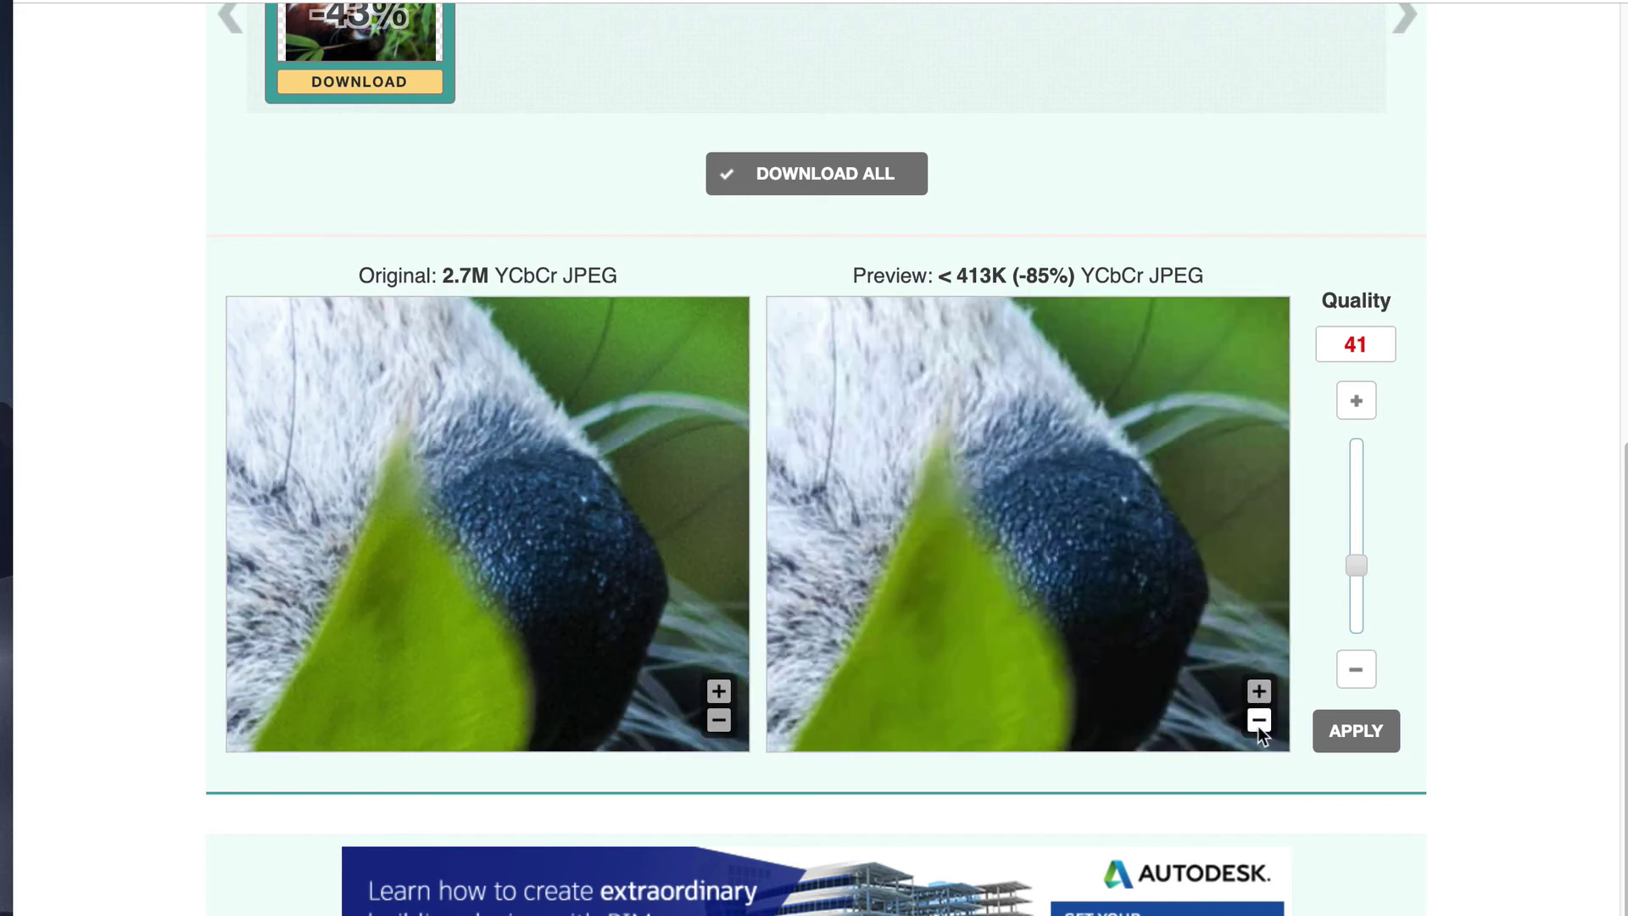
Pan the comparison to center the red panda's eye in both previews.
left_click_drag(1054, 509, 1216, 582)
left_click_drag(984, 387, 1092, 593)
left_click_drag(945, 371, 1160, 320)
left_click_drag(1150, 466, 1081, 390)
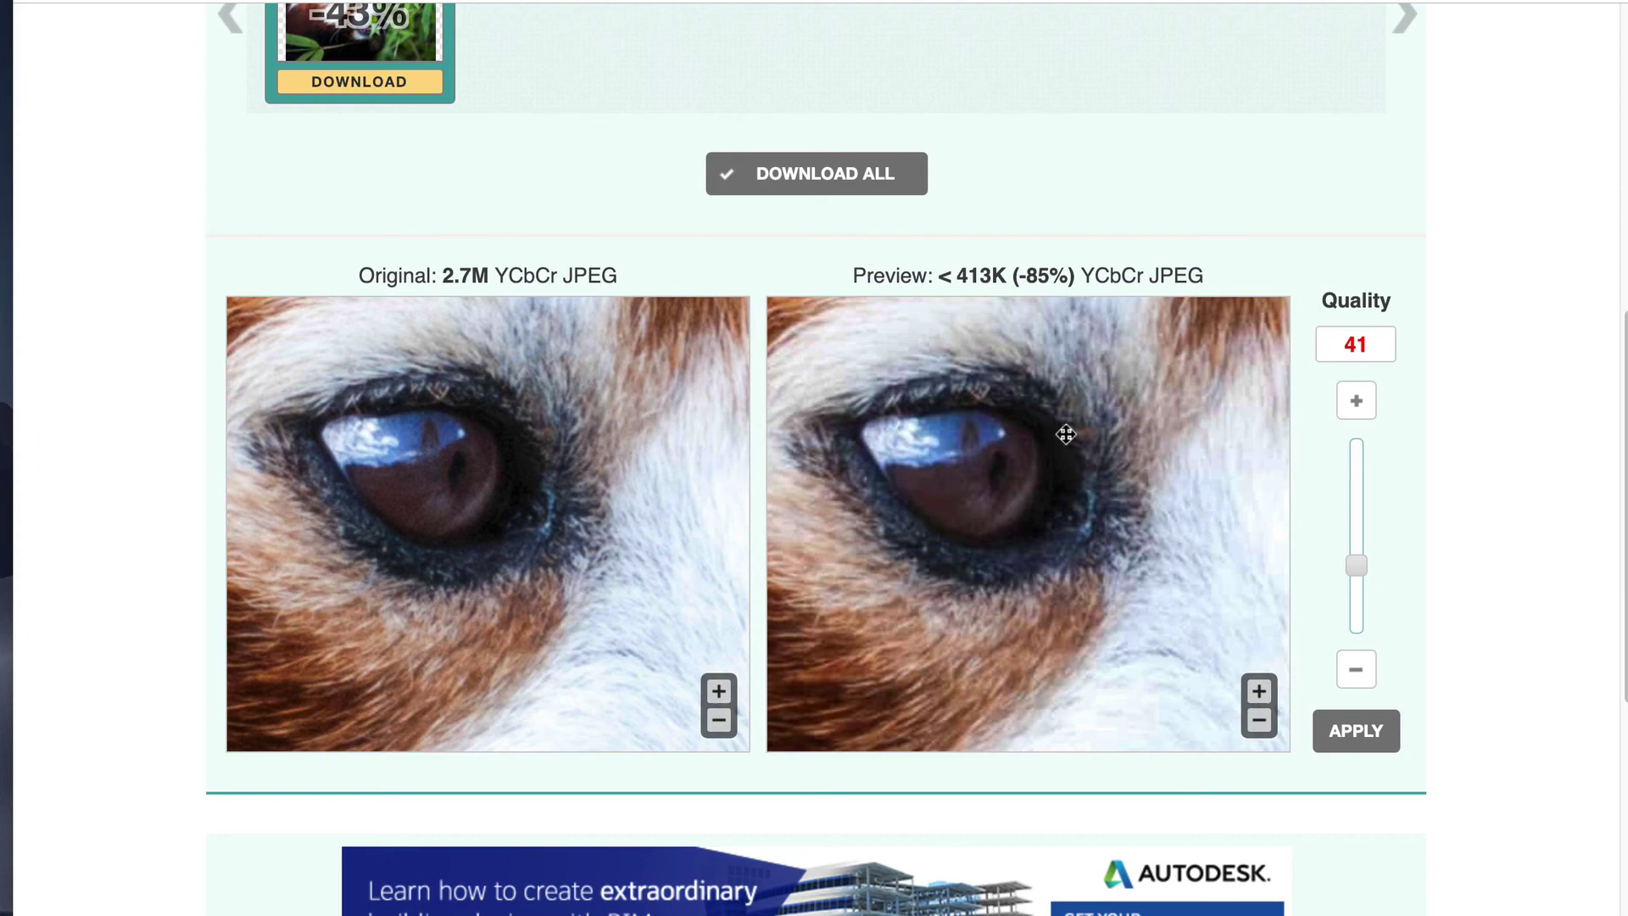
scroll(1159, 171, "up", 3)
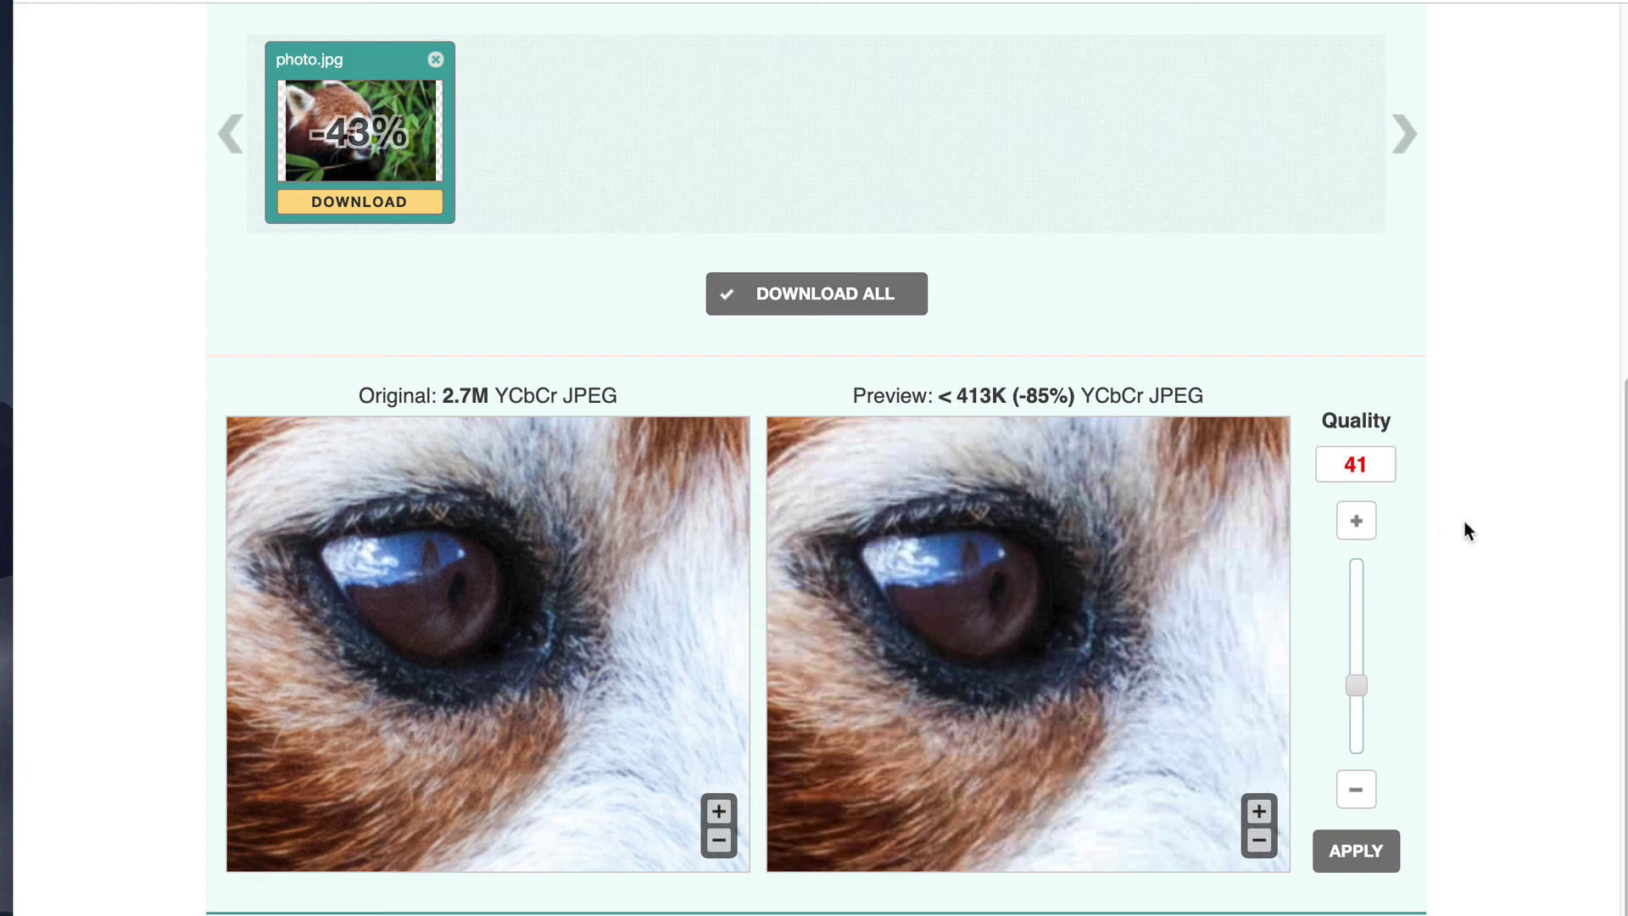
Scroll the Optimizilla page and return to Squoosh's WebP quality 75 settings.
scroll(1464, 520, "up", 6)
scroll(1463, 522, "down", 2)
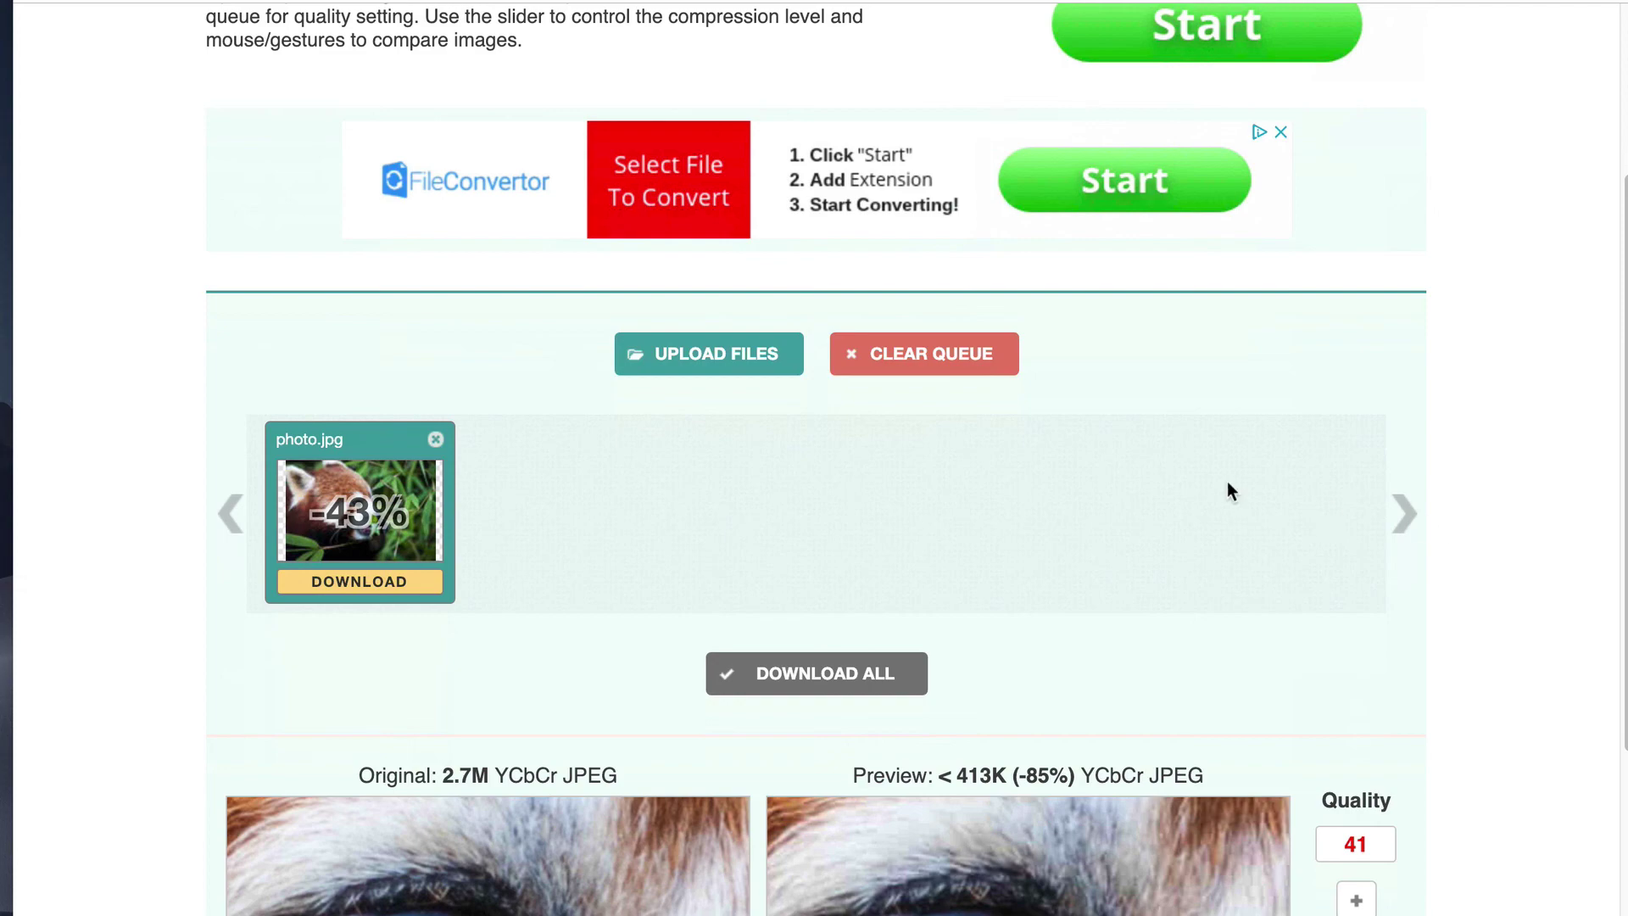
scroll(1413, 541, "down", 5)
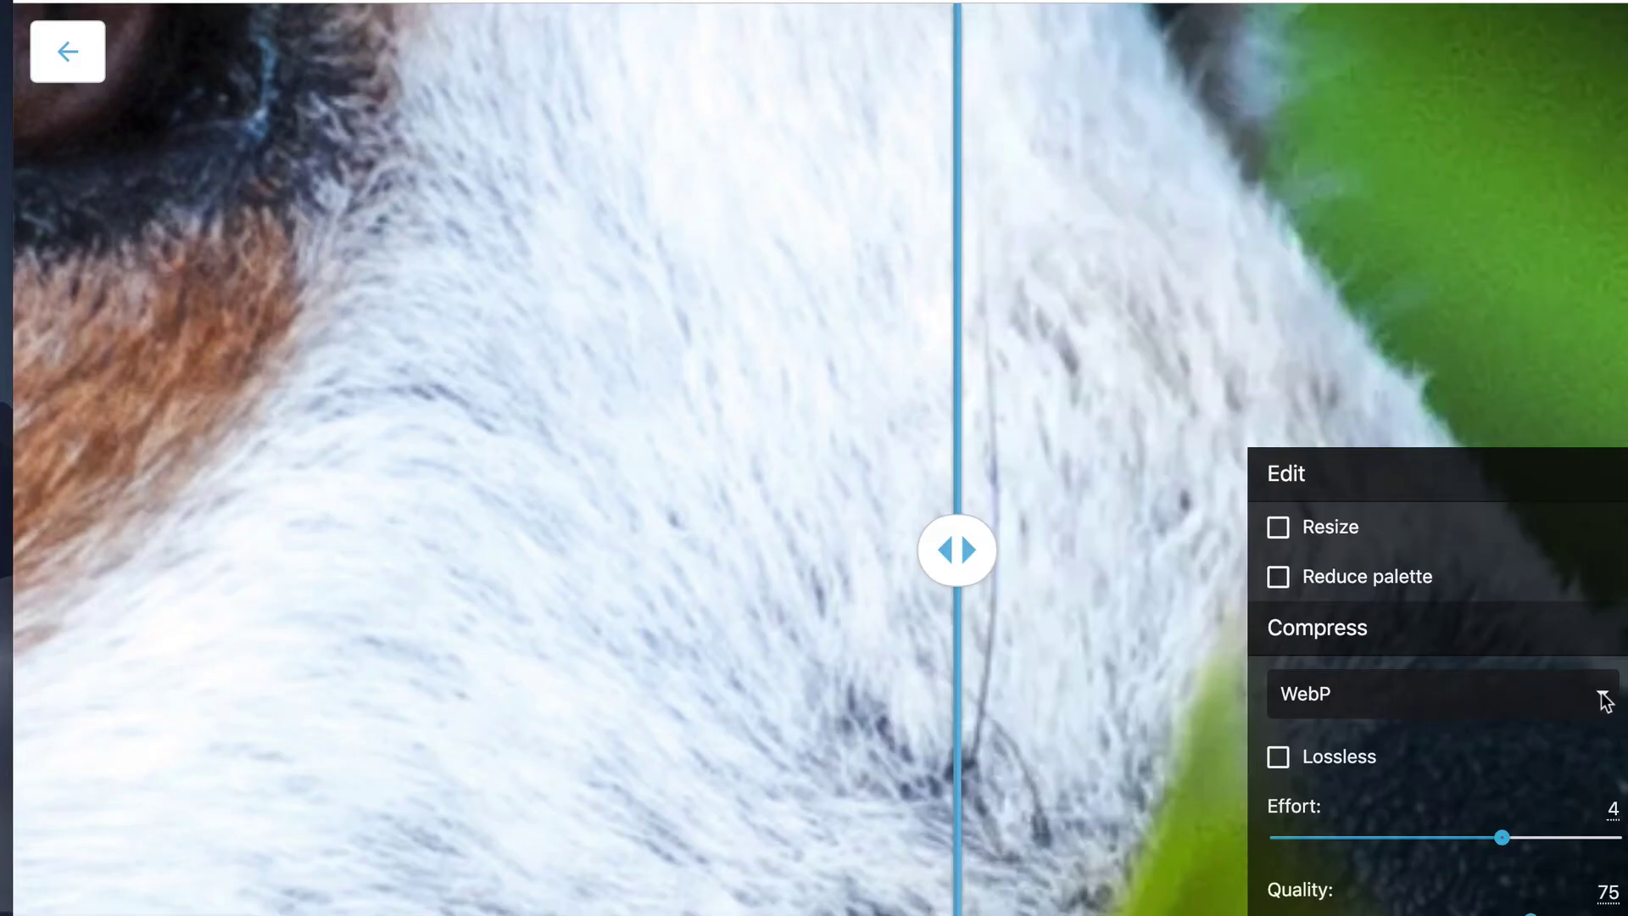
Switch Squoosh's compression format from WebP to OptiPNG.
left_click(1521, 691)
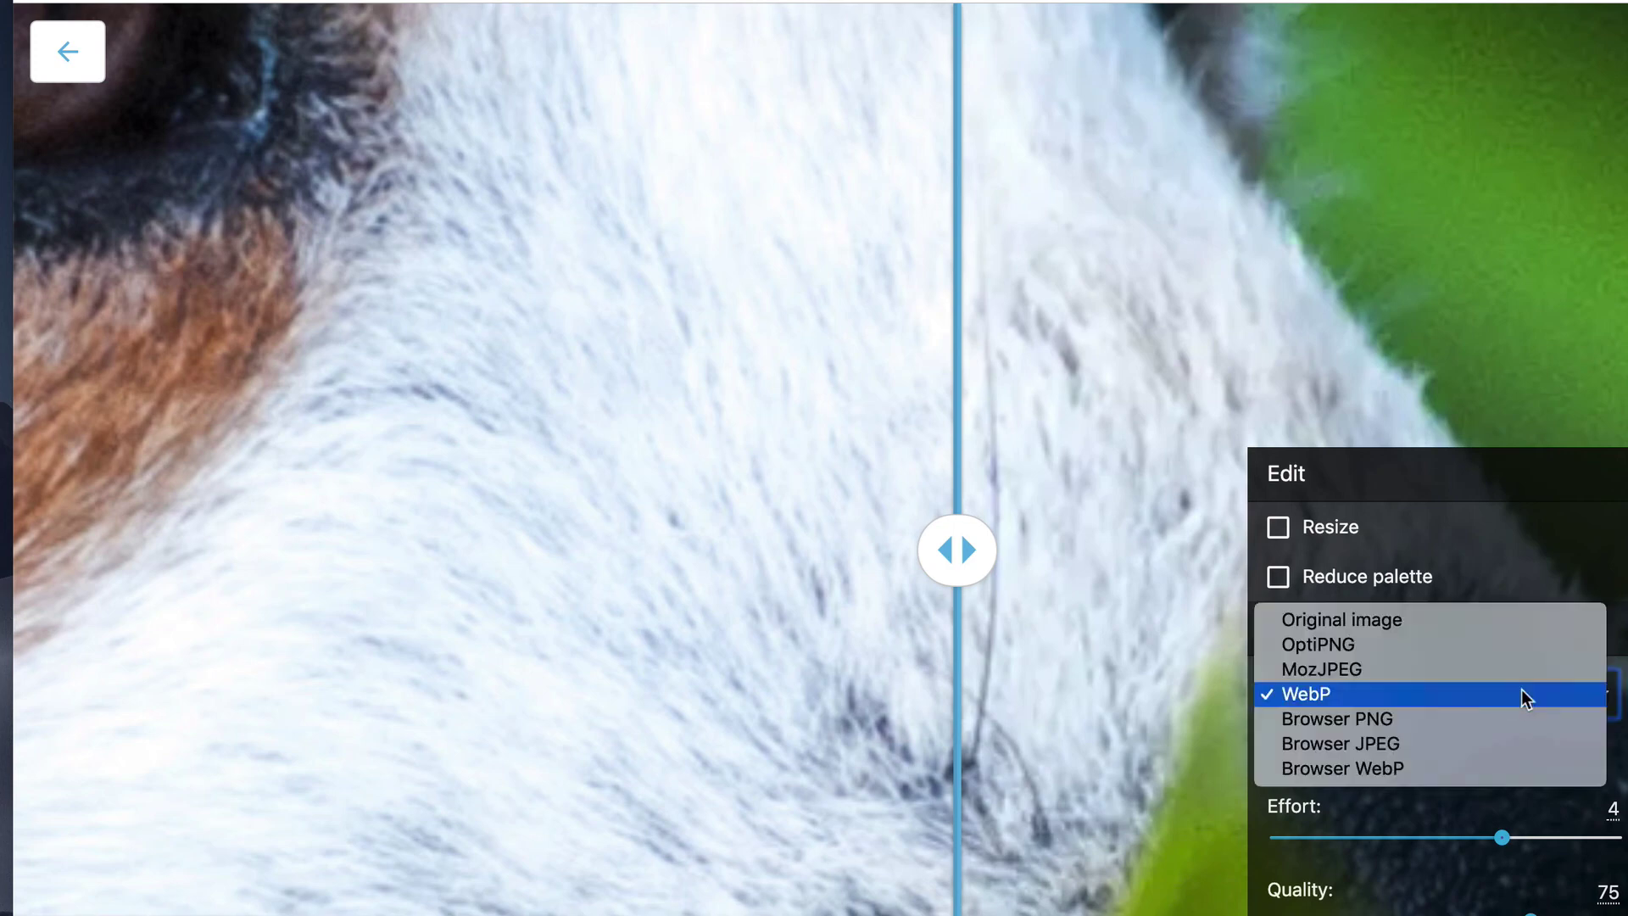
left_click(1498, 644)
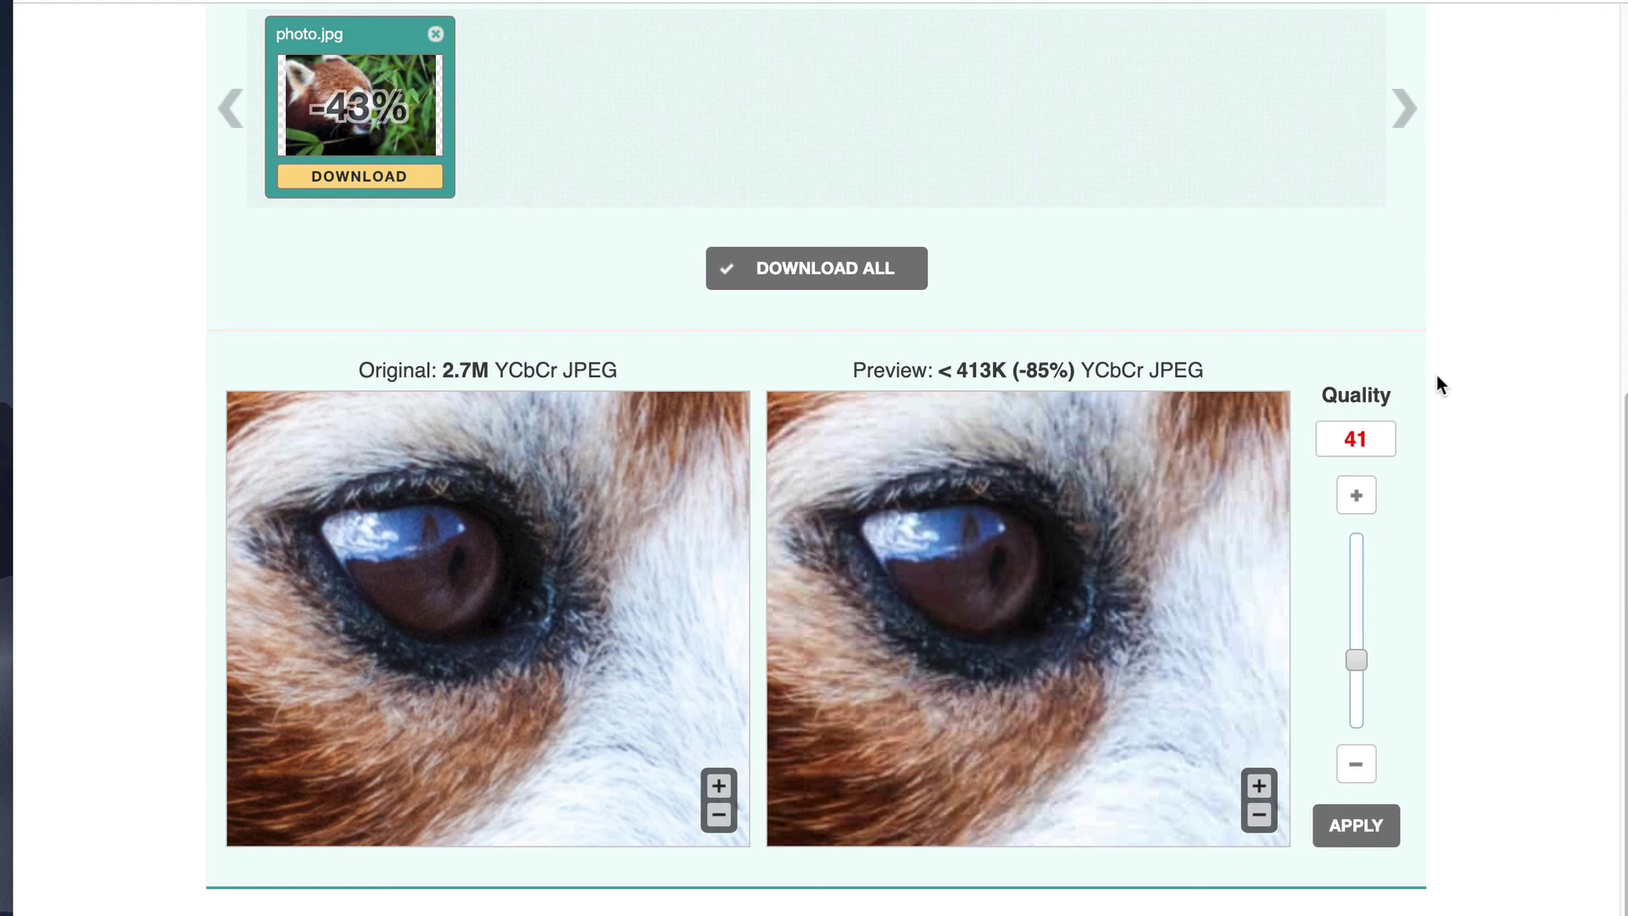
Scroll to the top of Optimizilla before returning to the Squoosh comparison.
scroll(1437, 377, "up", 5)
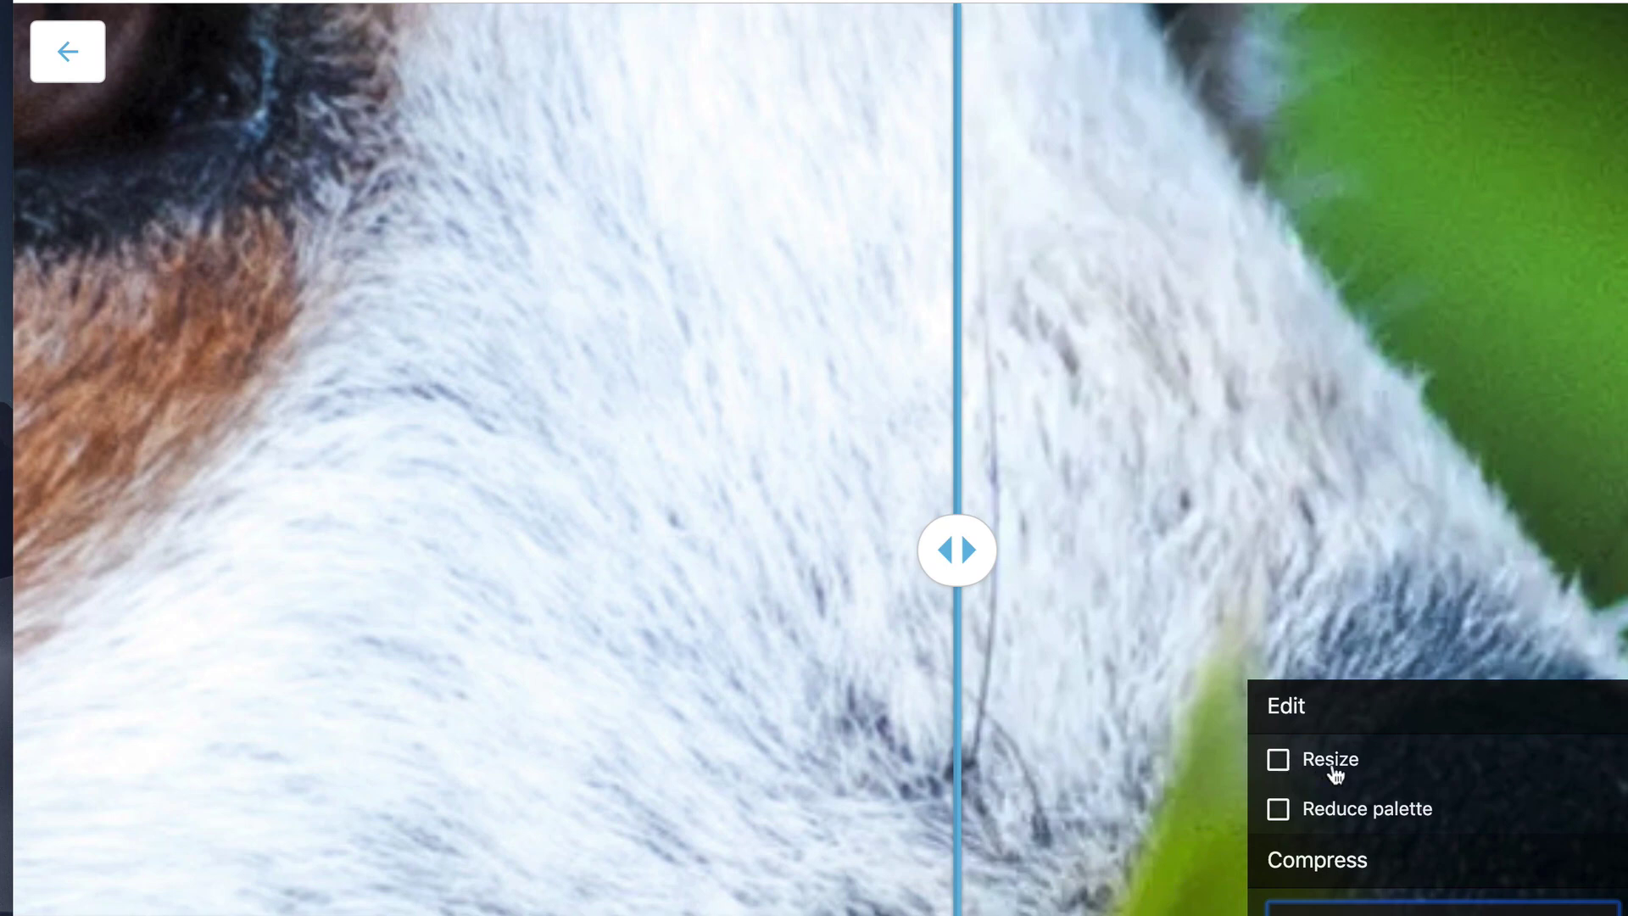
Set the Squoosh format back to WebP and review its Lossless, Effort 4, Quality 75 options.
key("space")
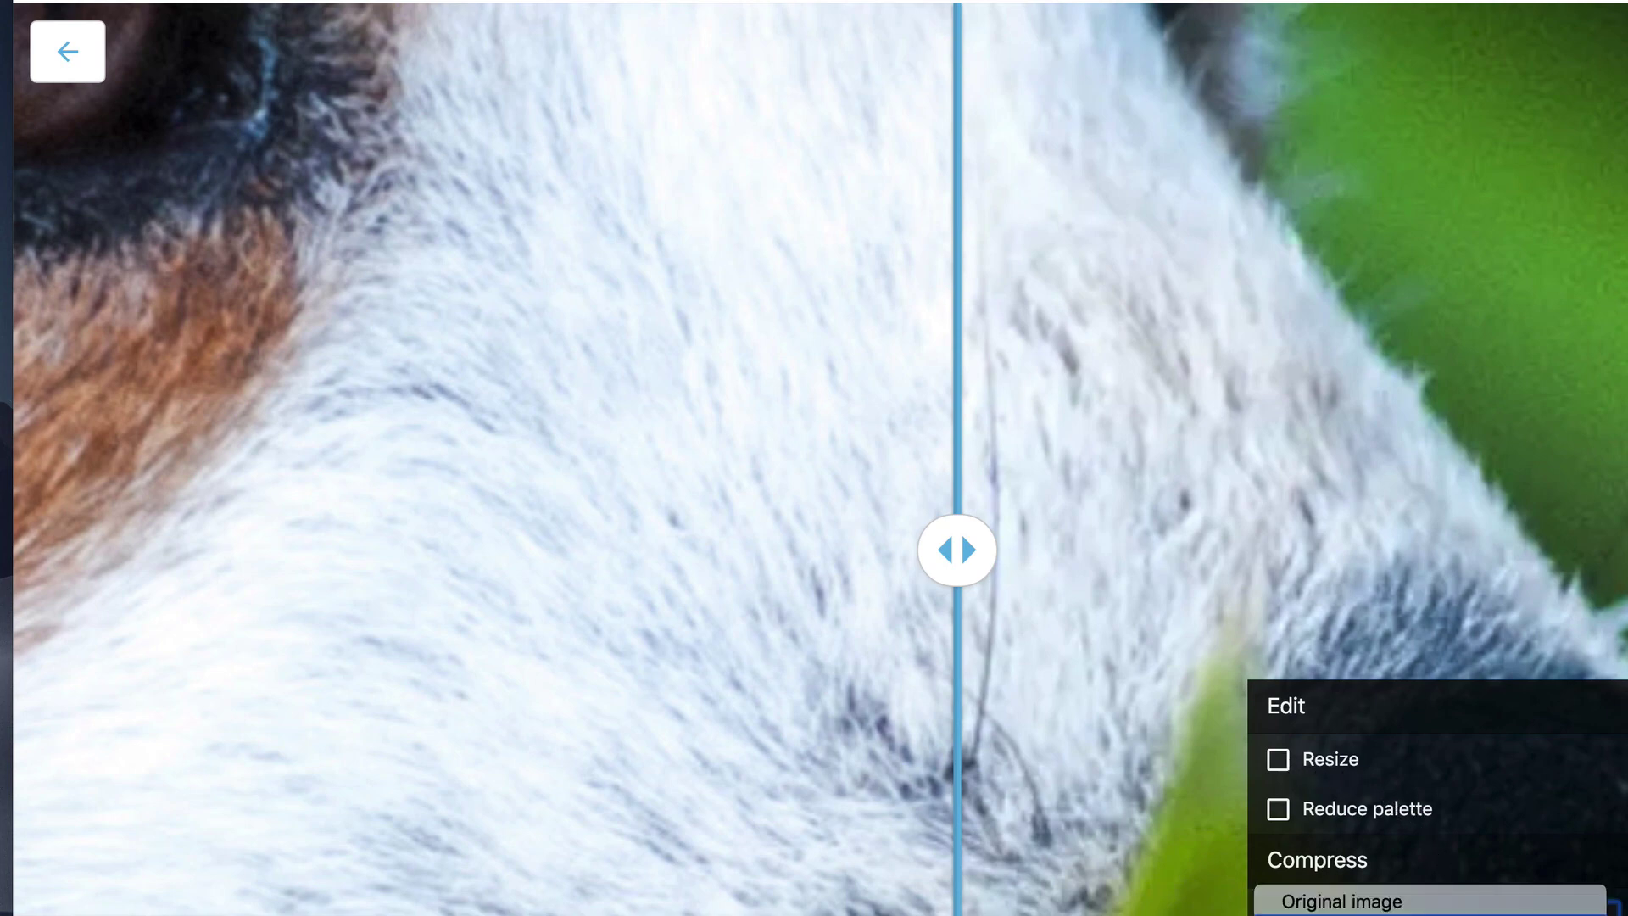
key("w")
key("Return")
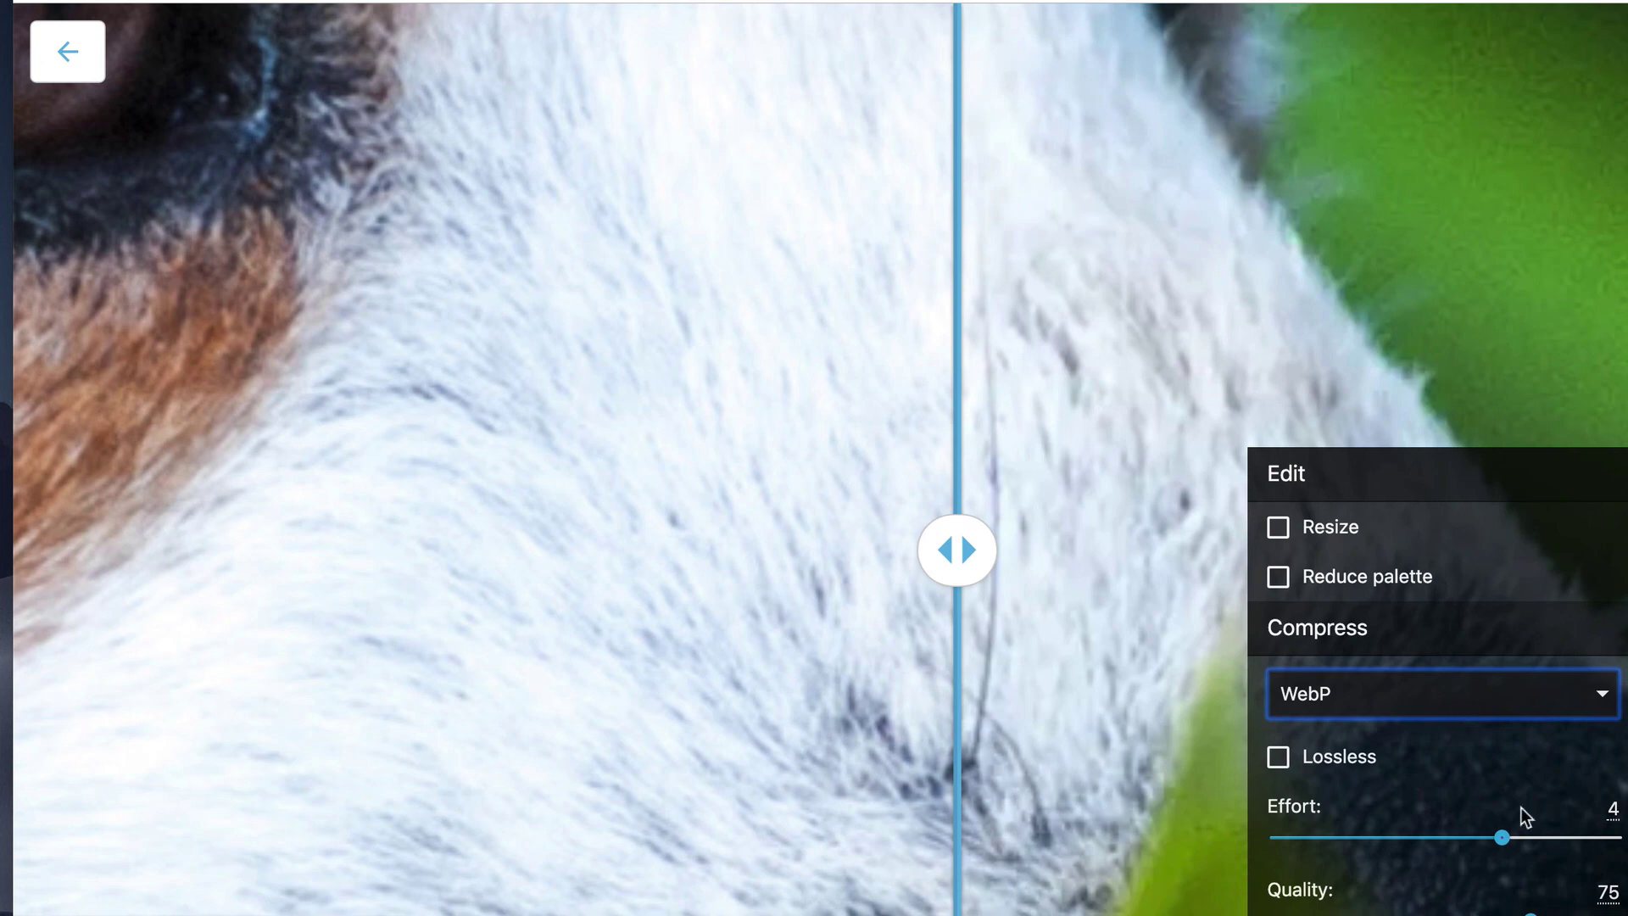
scroll(1441, 746, "down", 5)
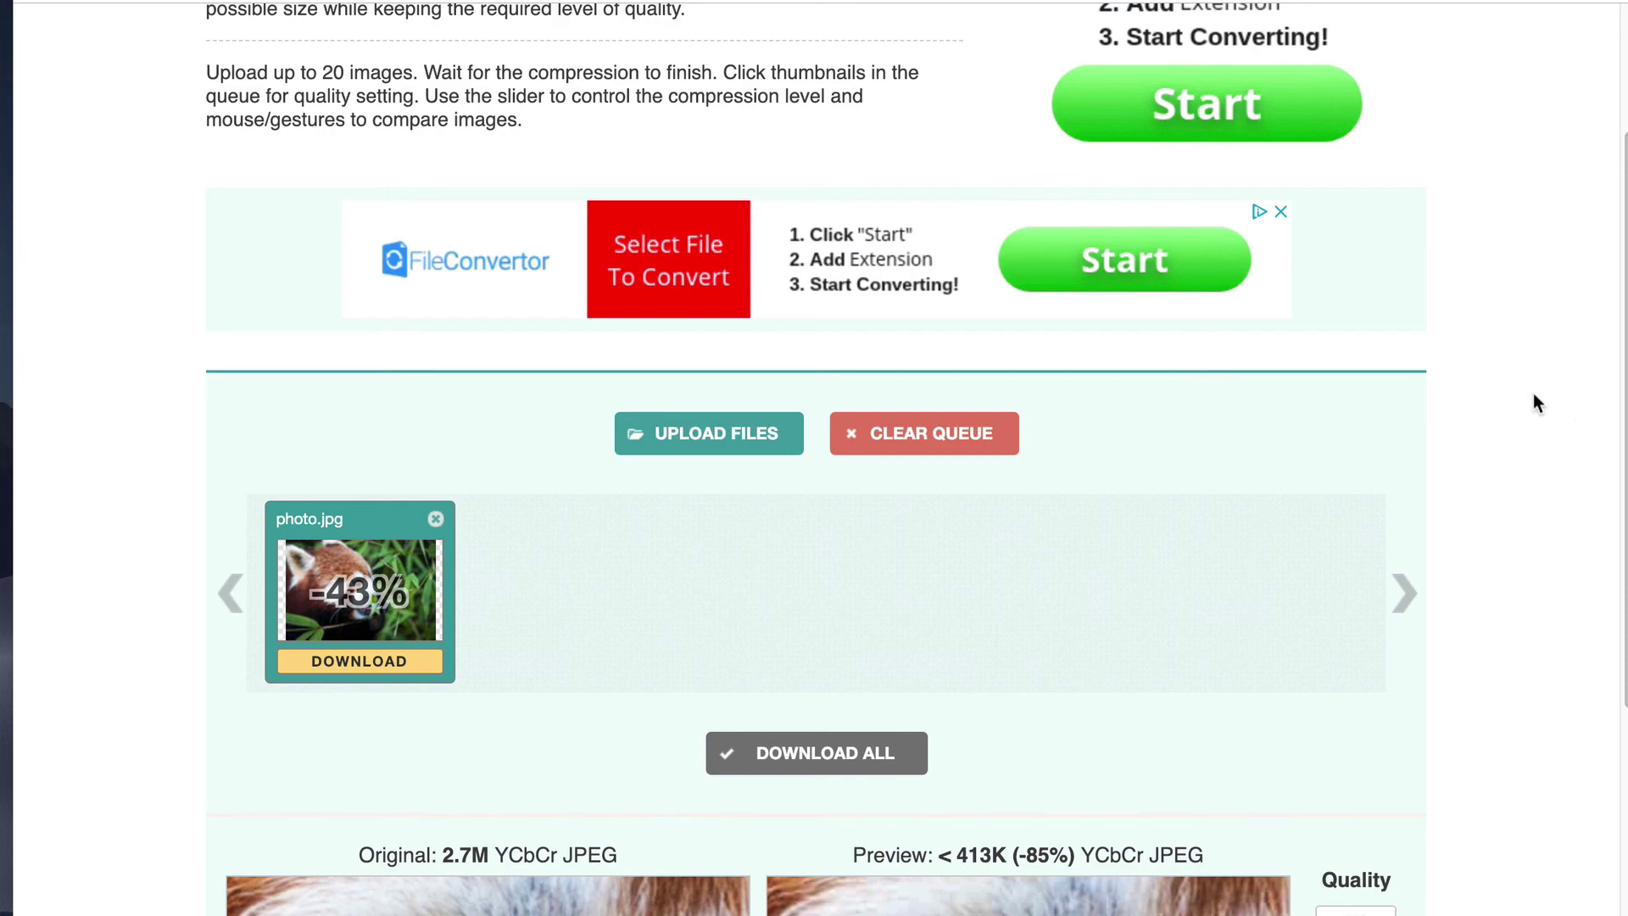
scroll(1536, 397, "down", 4)
scroll(1536, 396, "down", 5)
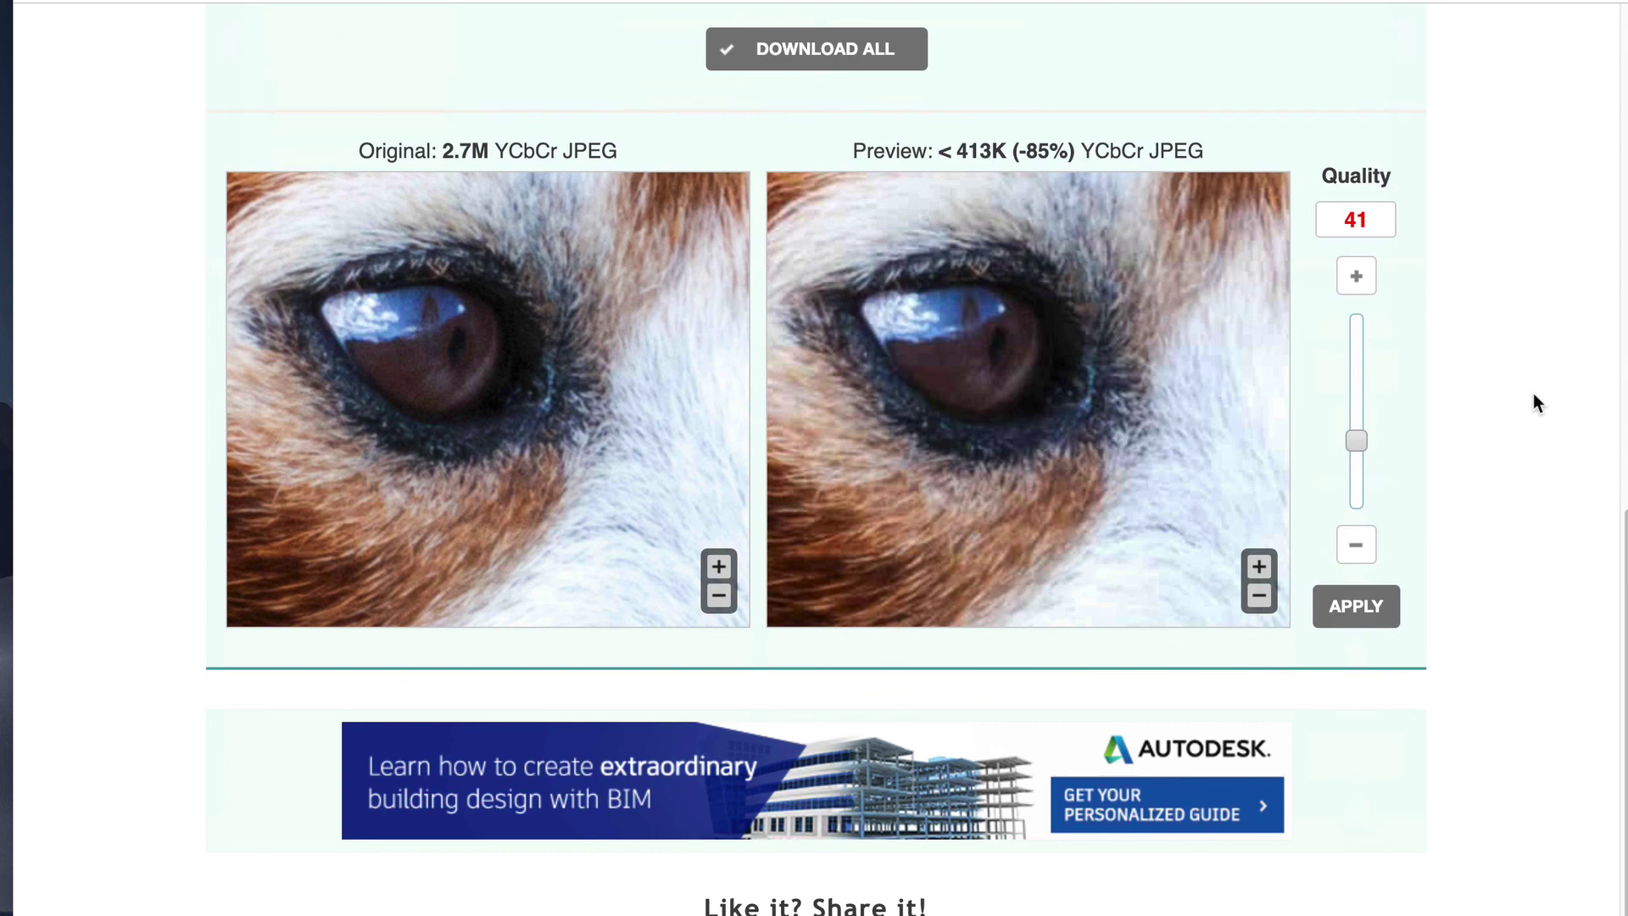
scroll(1533, 399, "down", 1)
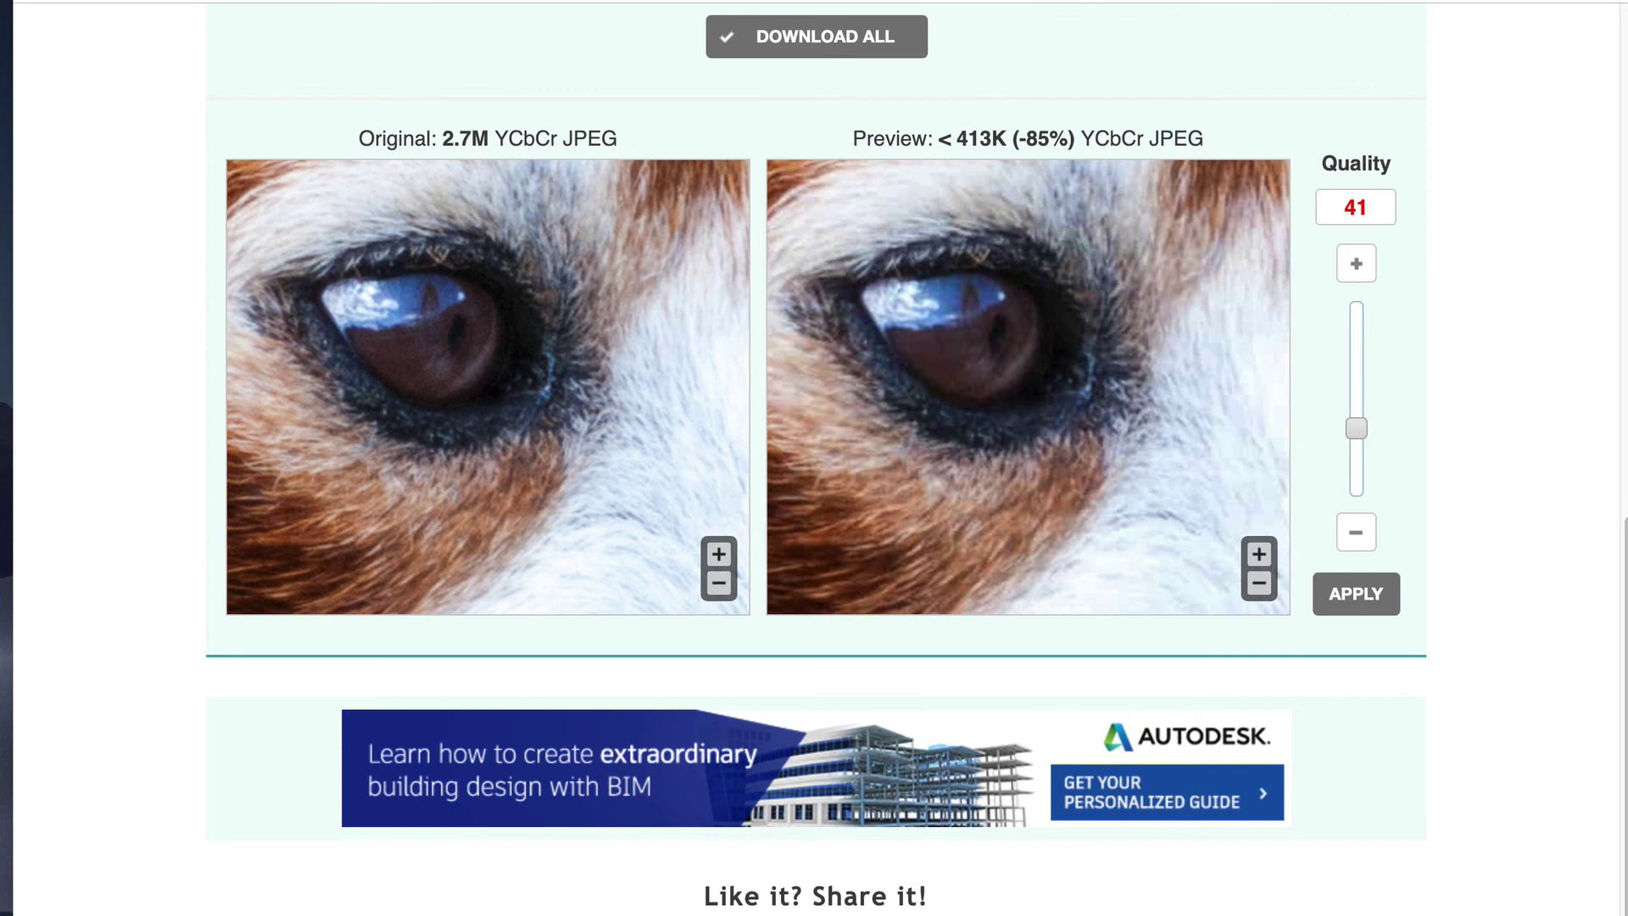